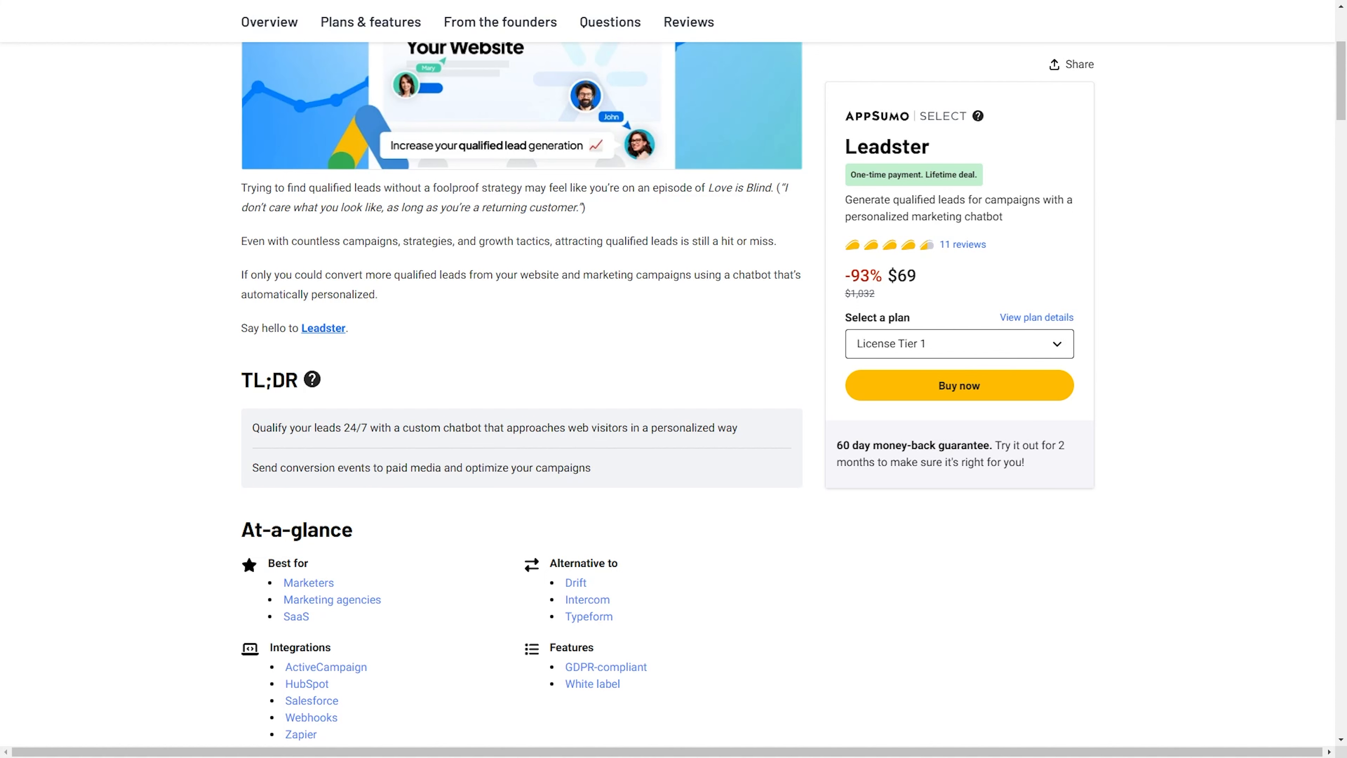
Look through the Leadster deal page, covering the plans, the founder's post and the customer questions
scroll(1049, 576, down, 10)
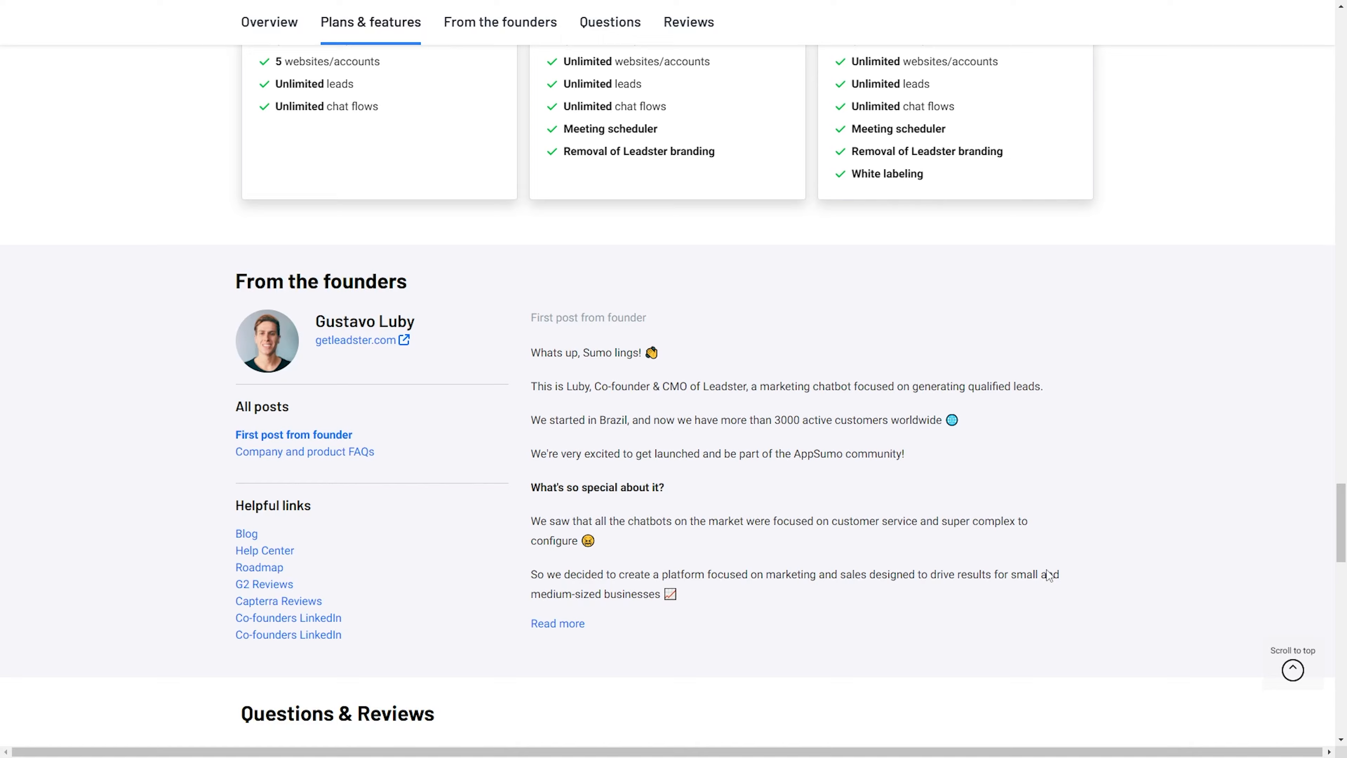
scroll(1048, 576, down, 15)
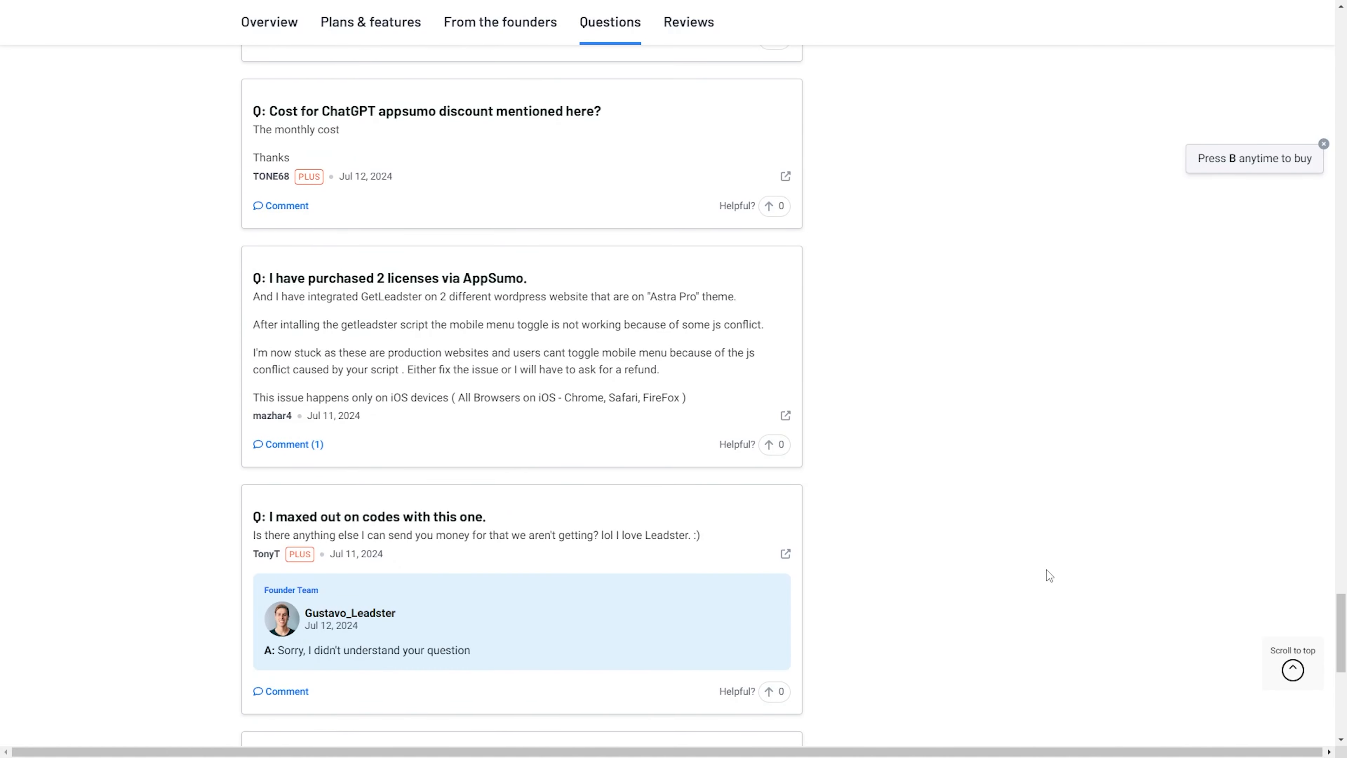
scroll(1045, 571, down, 10)
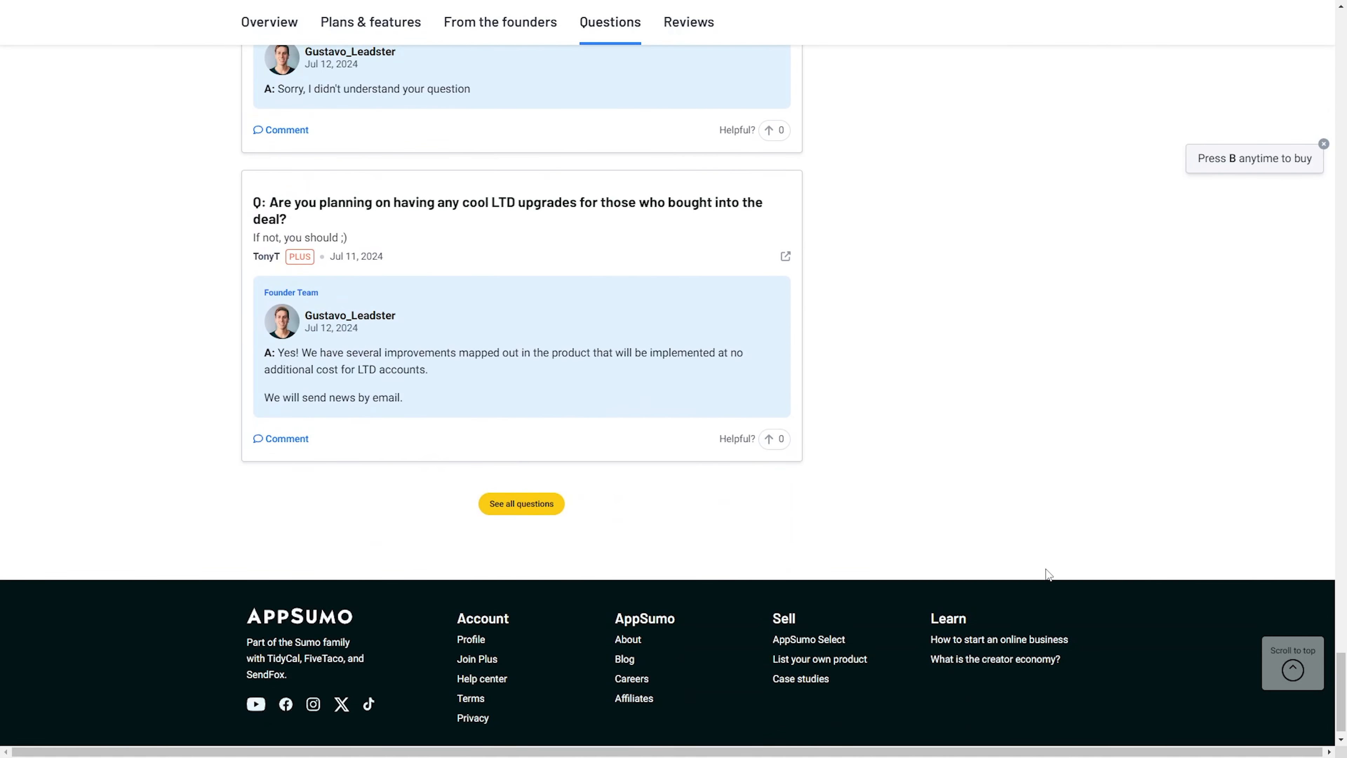
scroll(1049, 576, up, 10)
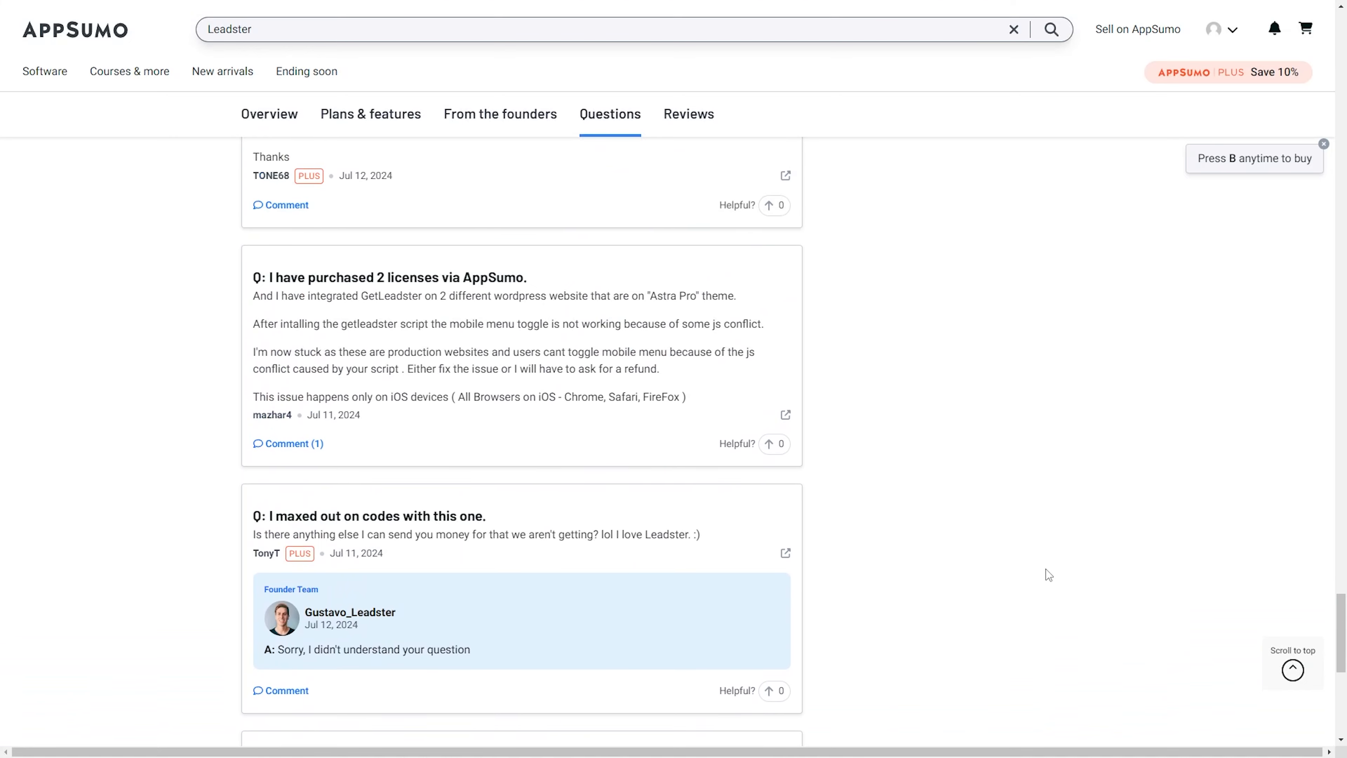
scroll(1049, 575, up, 5)
scroll(1049, 576, down, 7)
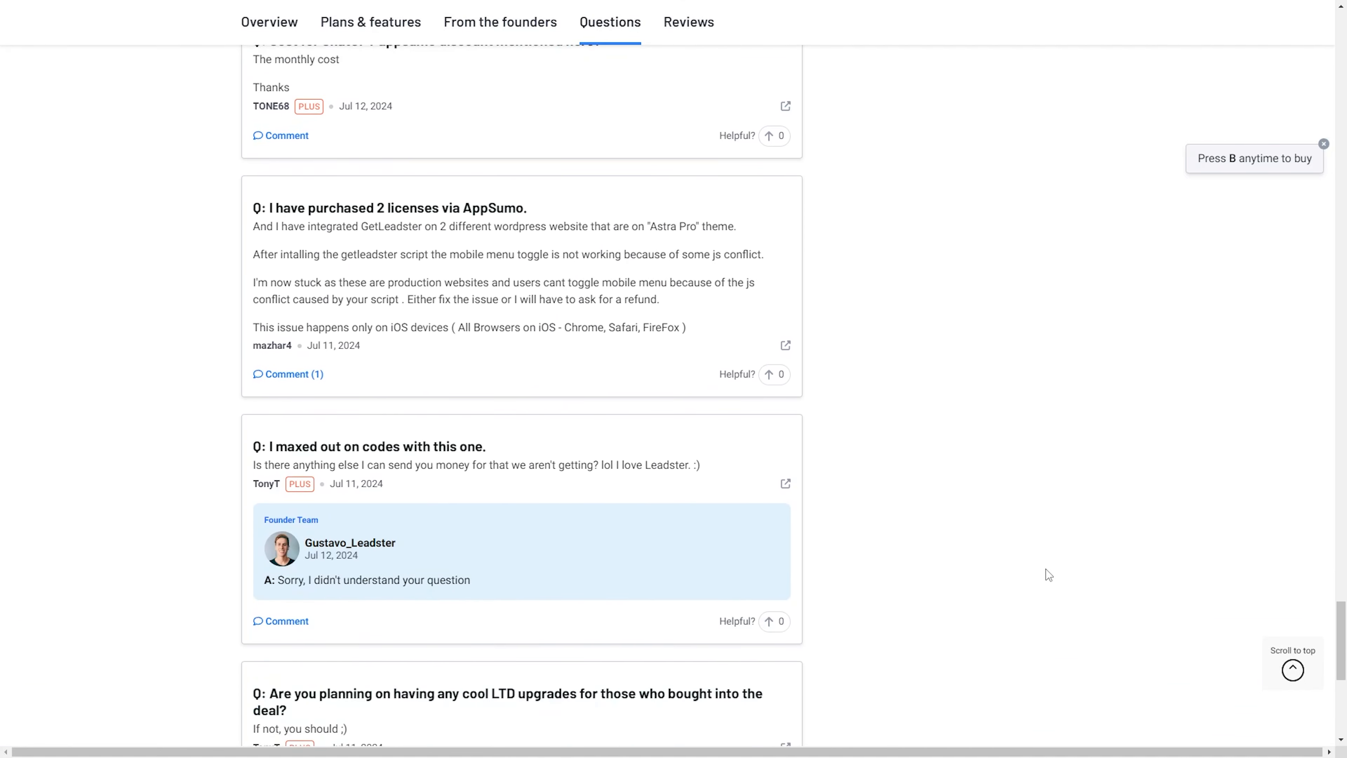
scroll(1040, 576, up, 8)
Open the customer reviews of Leadster and read through the individual ratings and comments
click(439, 286)
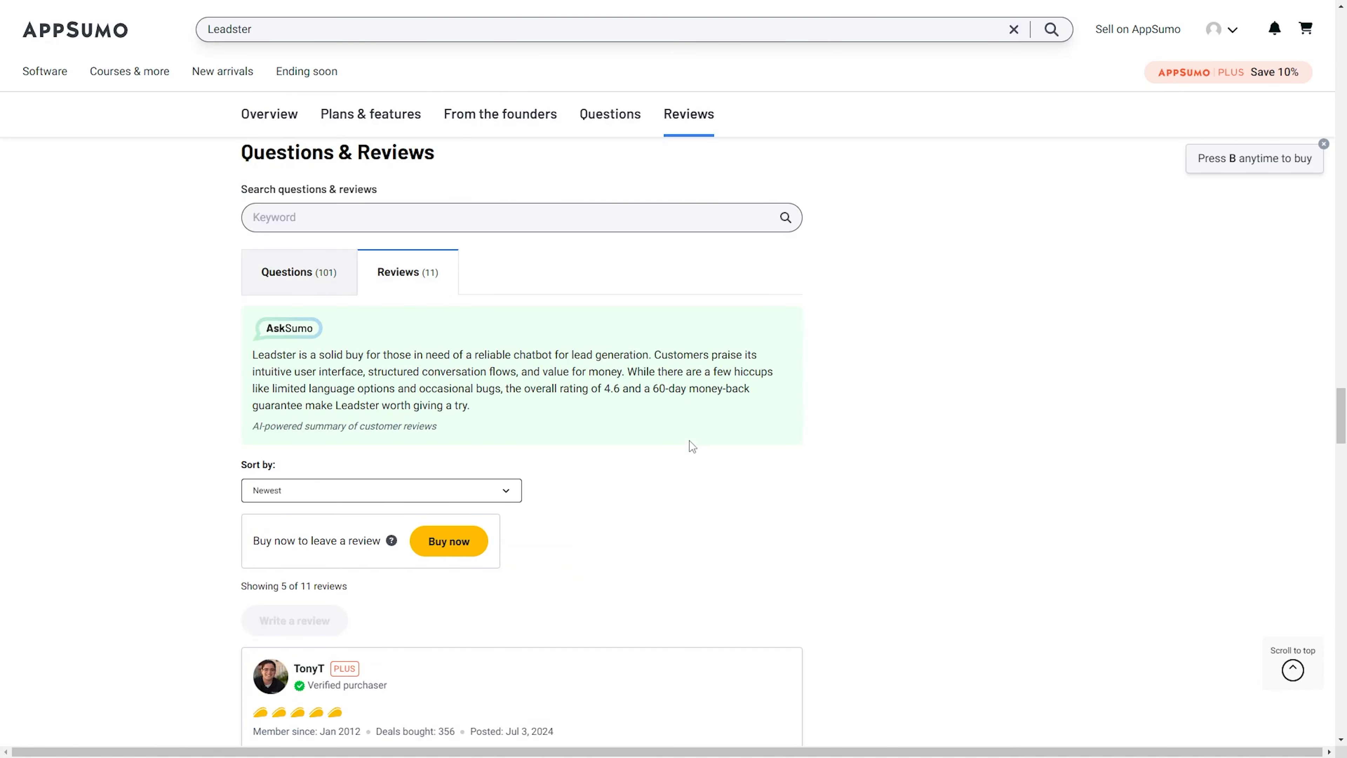
scroll(690, 446, down, 4)
scroll(690, 448, down, 20)
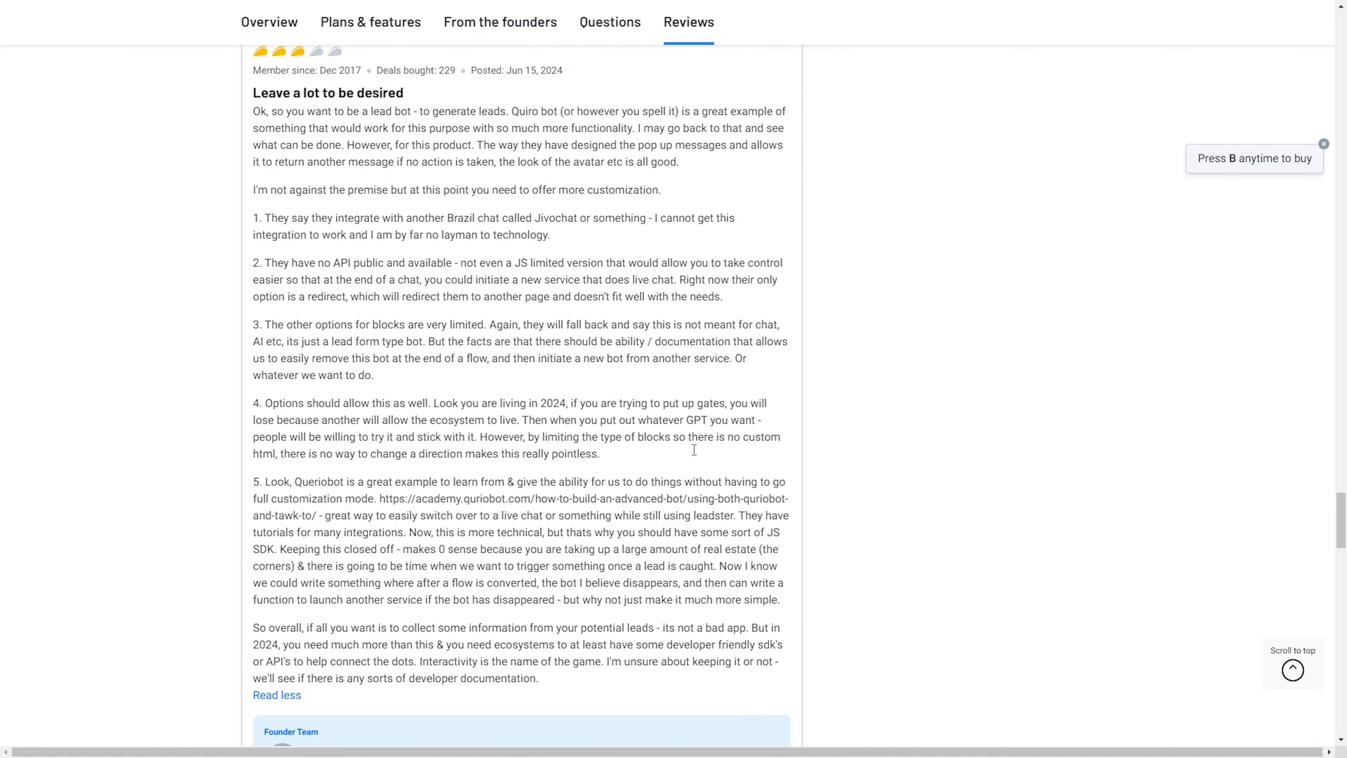
scroll(694, 449, down, 20)
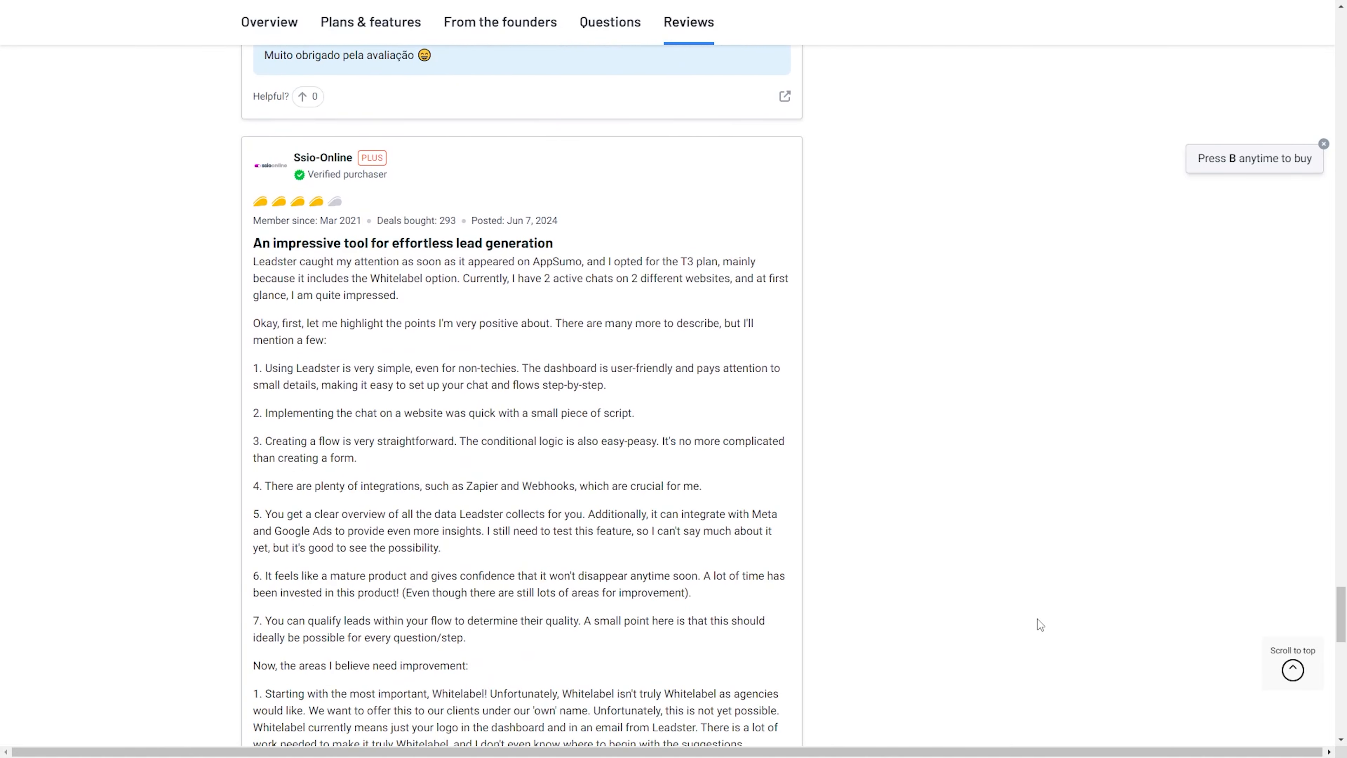
scroll(1039, 602, down, 6)
scroll(1039, 604, up, 12)
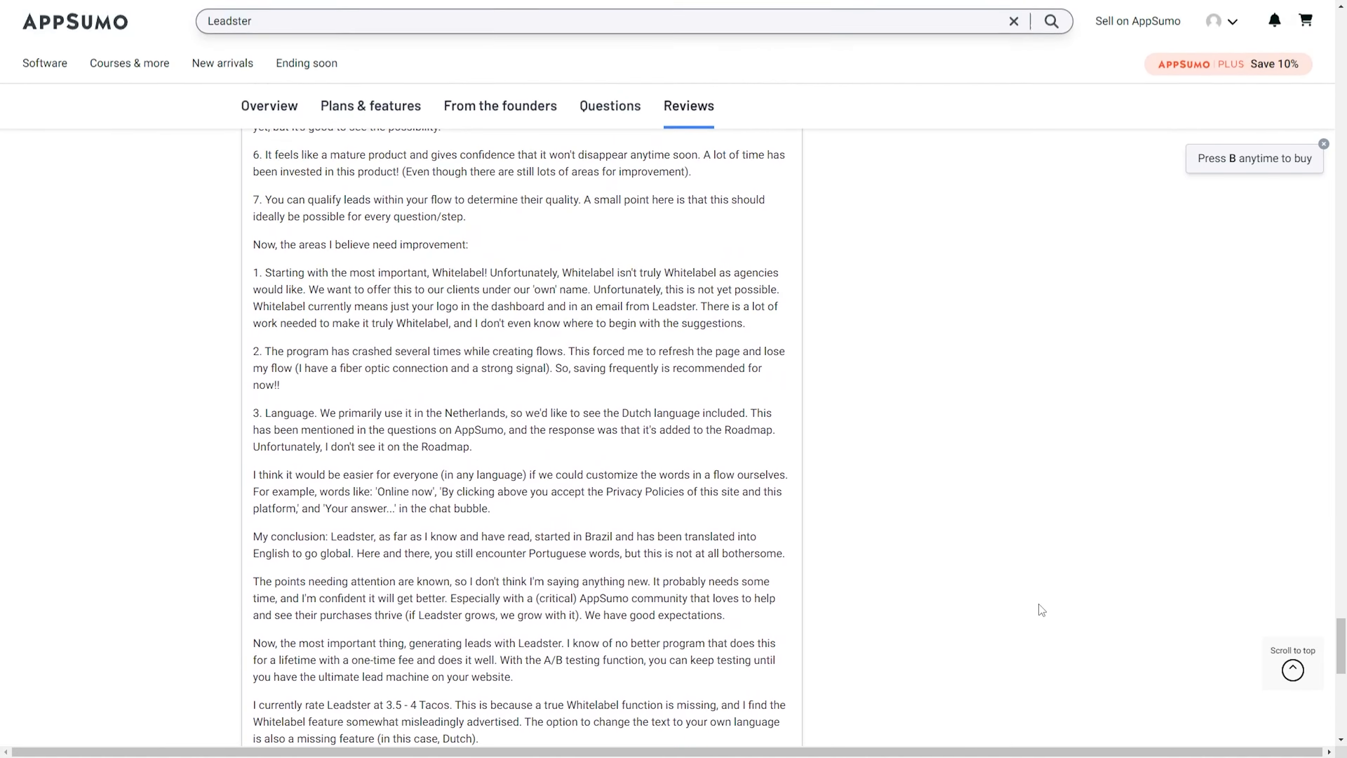
scroll(1039, 605, up, 20)
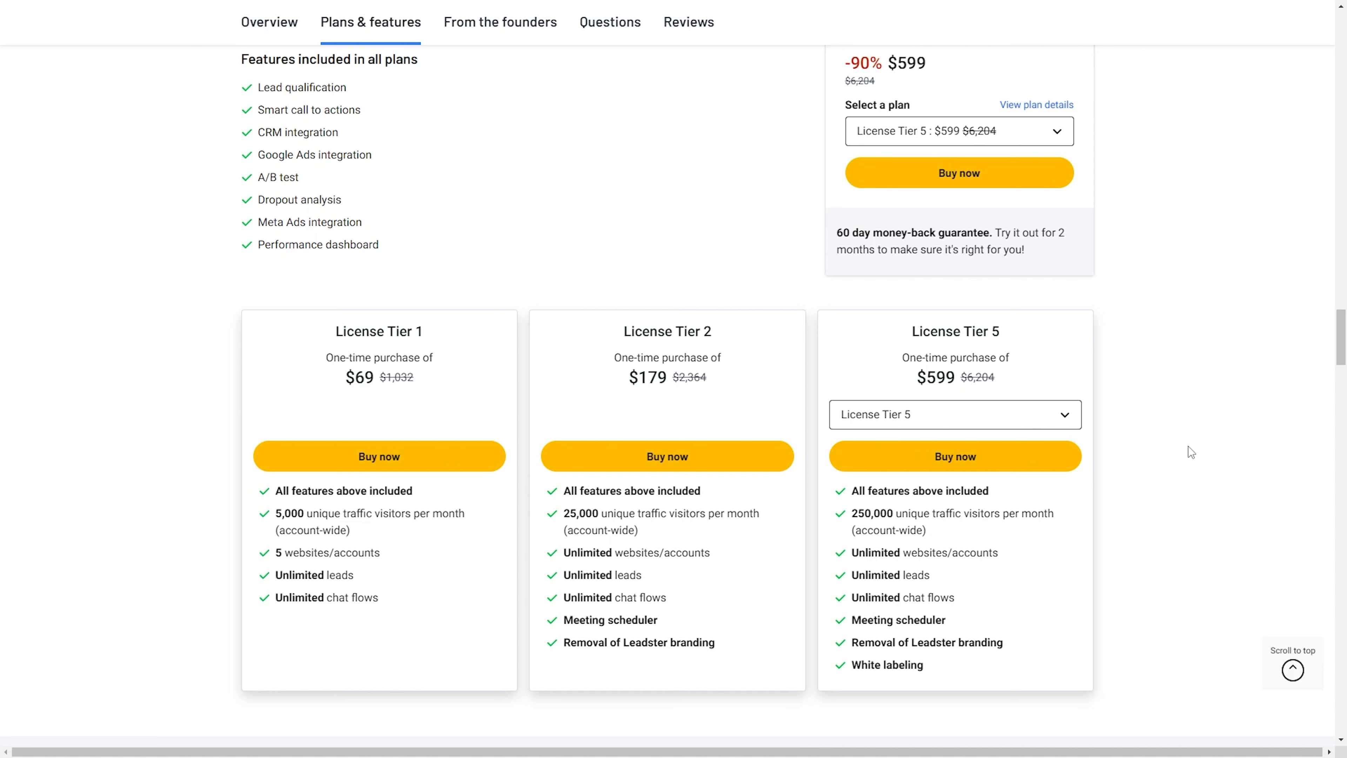
Switch the third plan card to License Tier 7 and highlight its unlimited leads entry
key(Down)
click(981, 417)
drag(917, 564, 1188, 566)
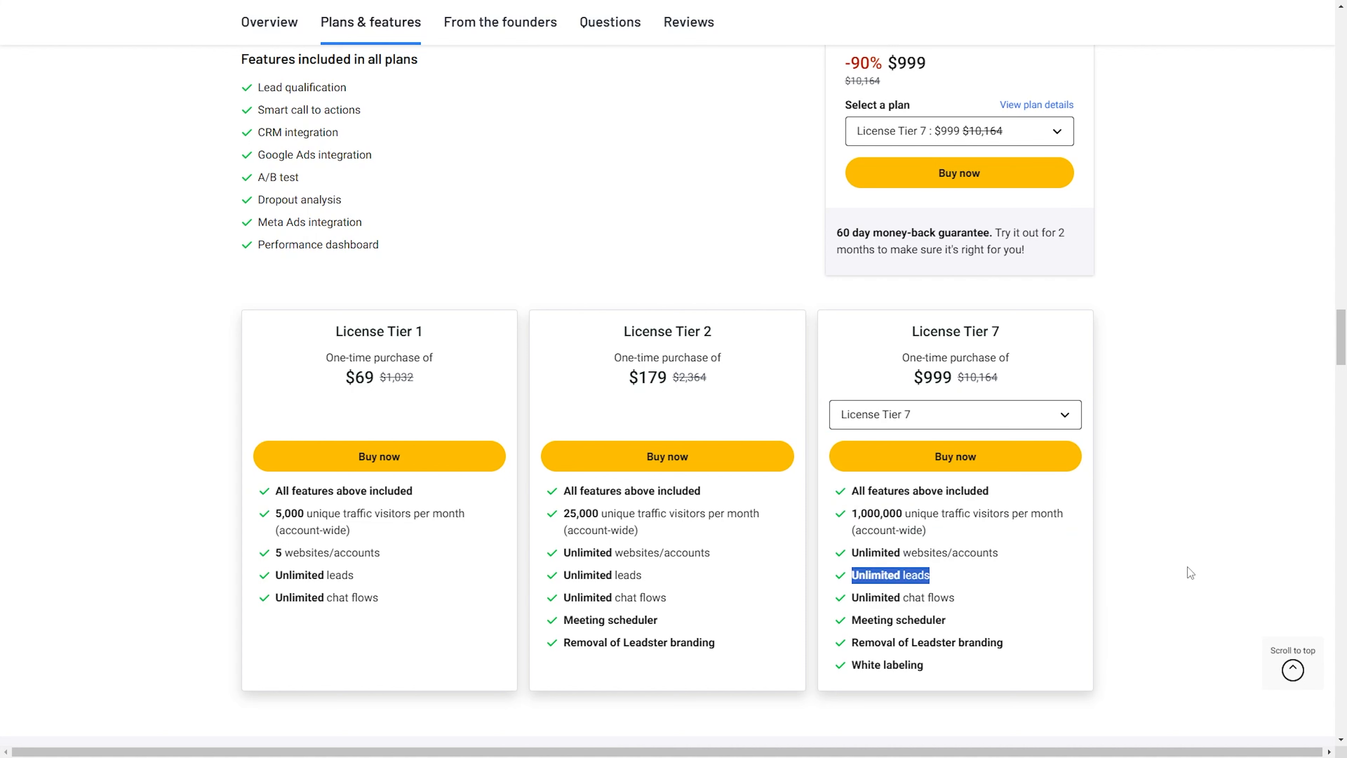
click(1187, 567)
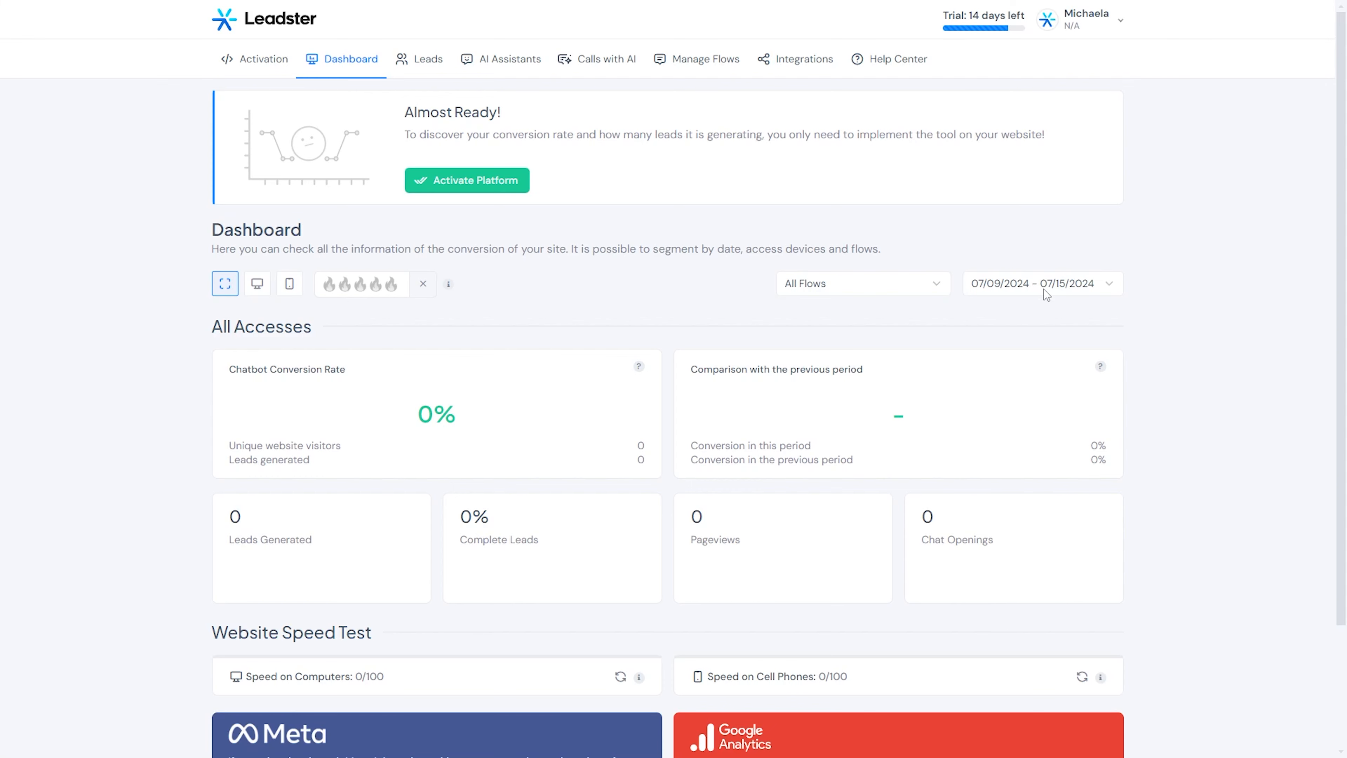
Check the Leadster dashboard's date range options and examine its conversion, speed test and ad report sections
click(1110, 289)
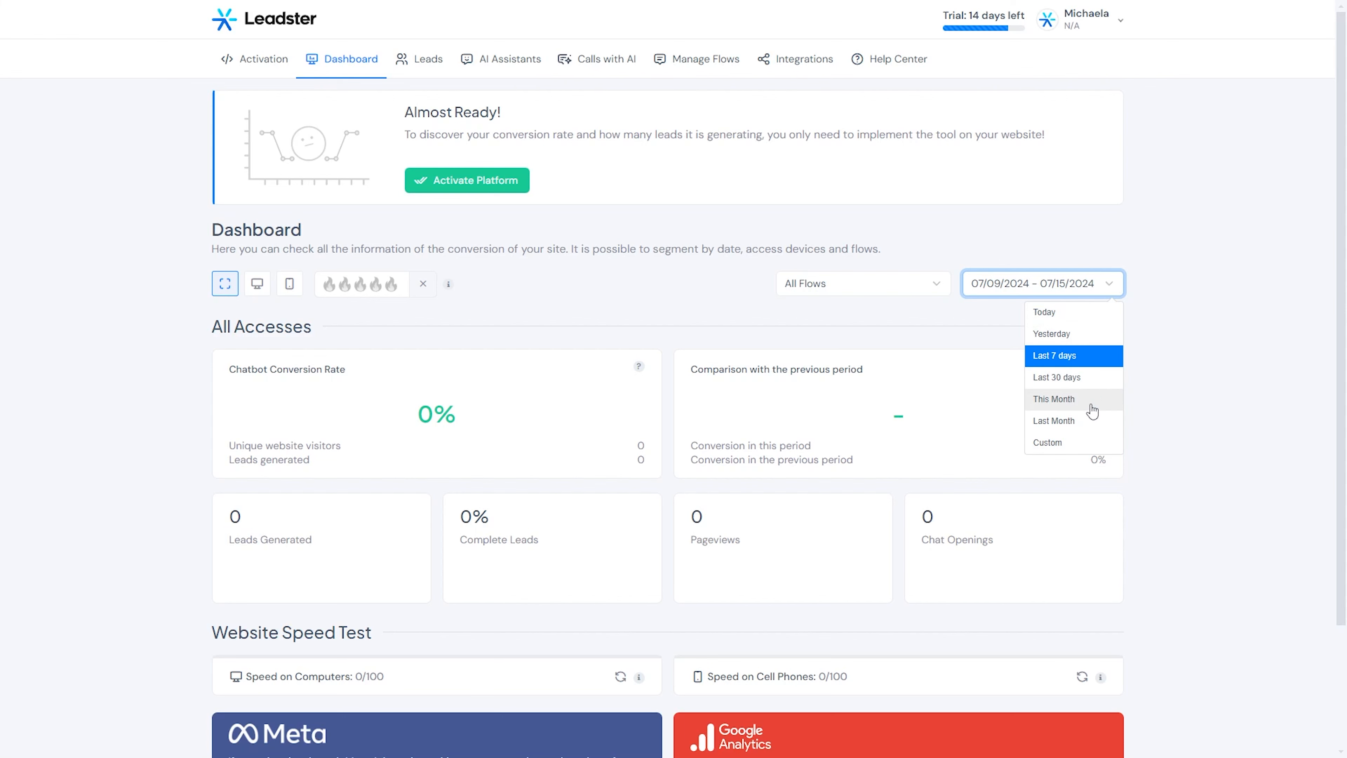
click(817, 352)
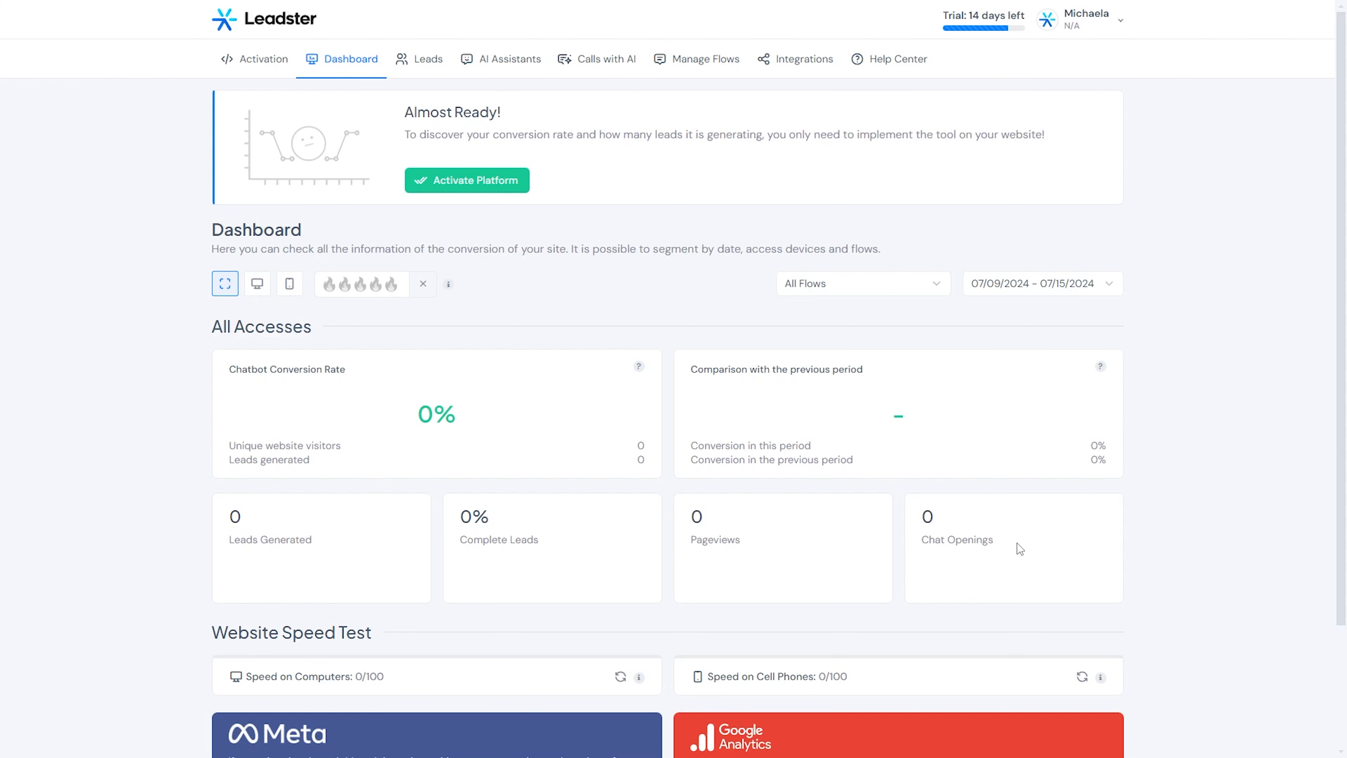
scroll(403, 621, down, 3)
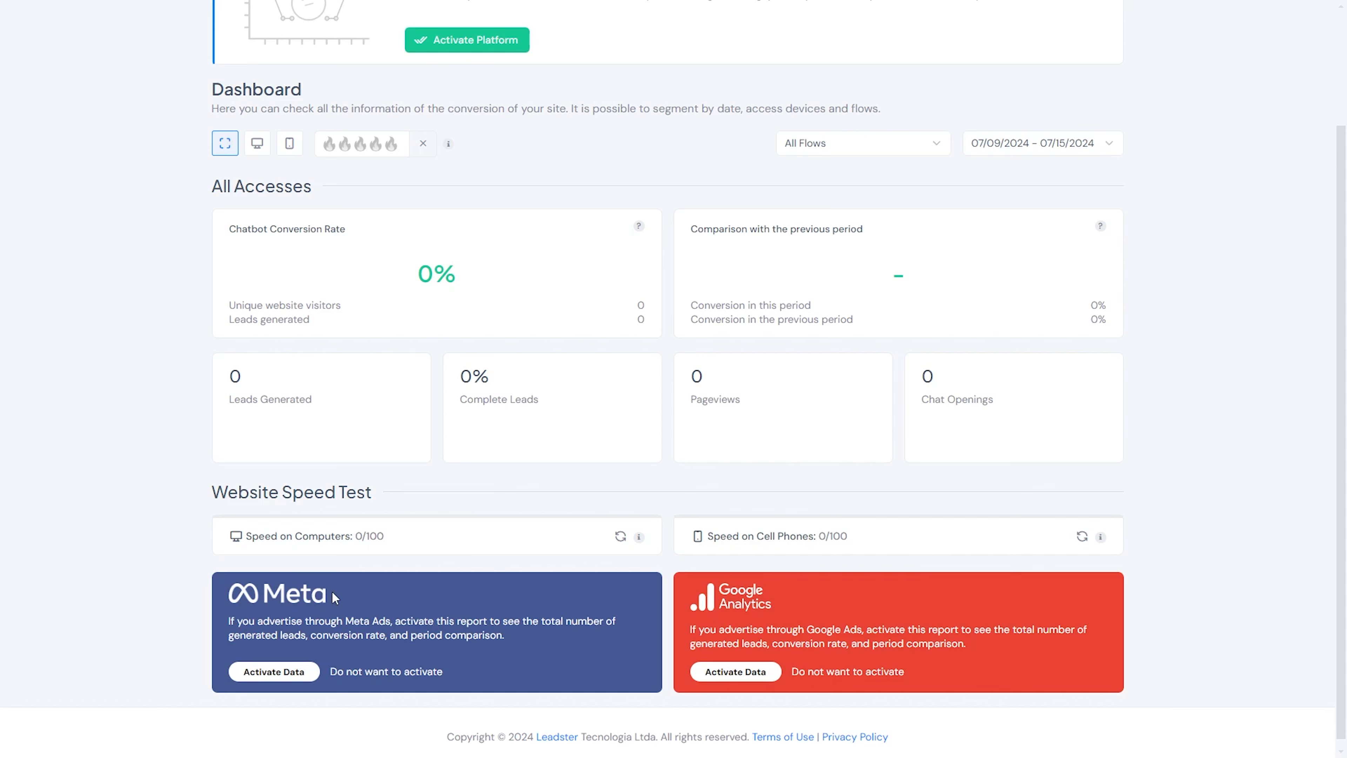
scroll(713, 602, up, 3)
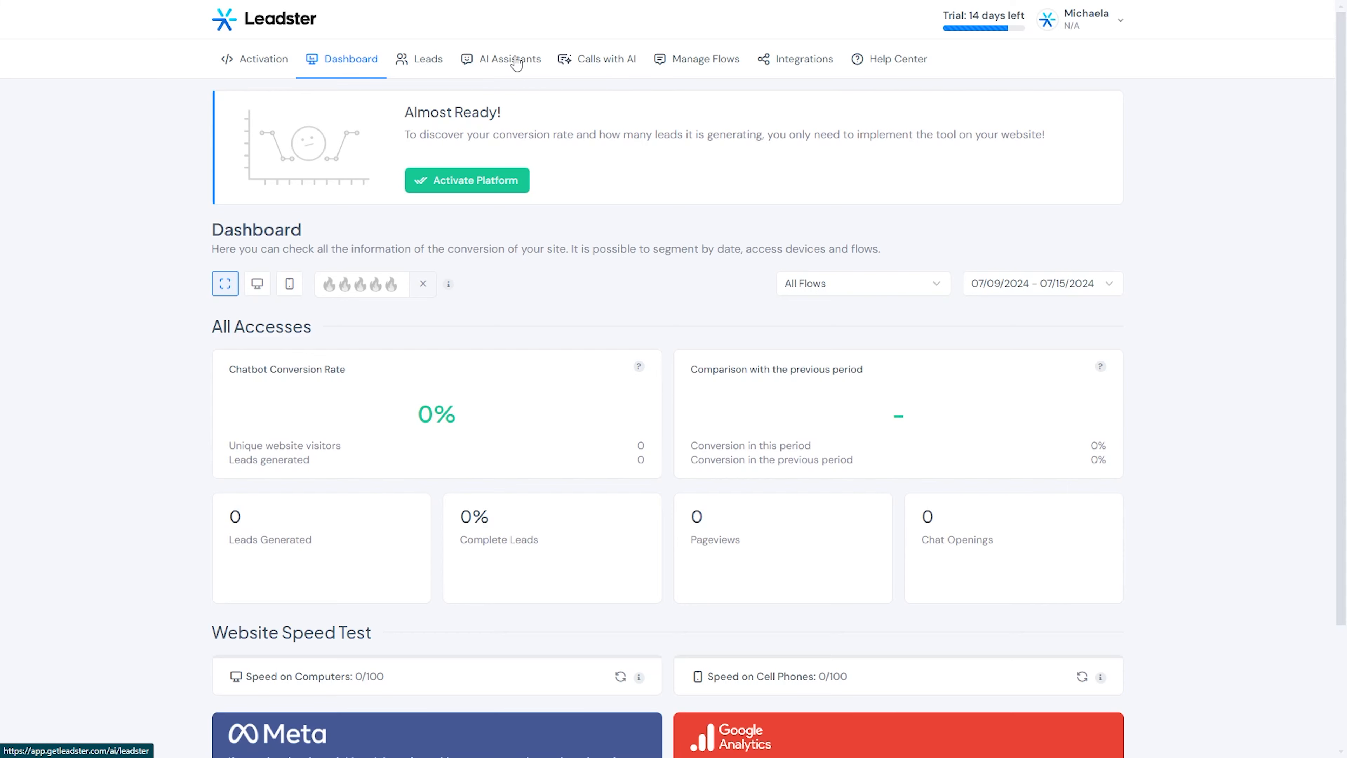
Create a new AI assistant and set its identifier to "Leadster AI"
click(517, 64)
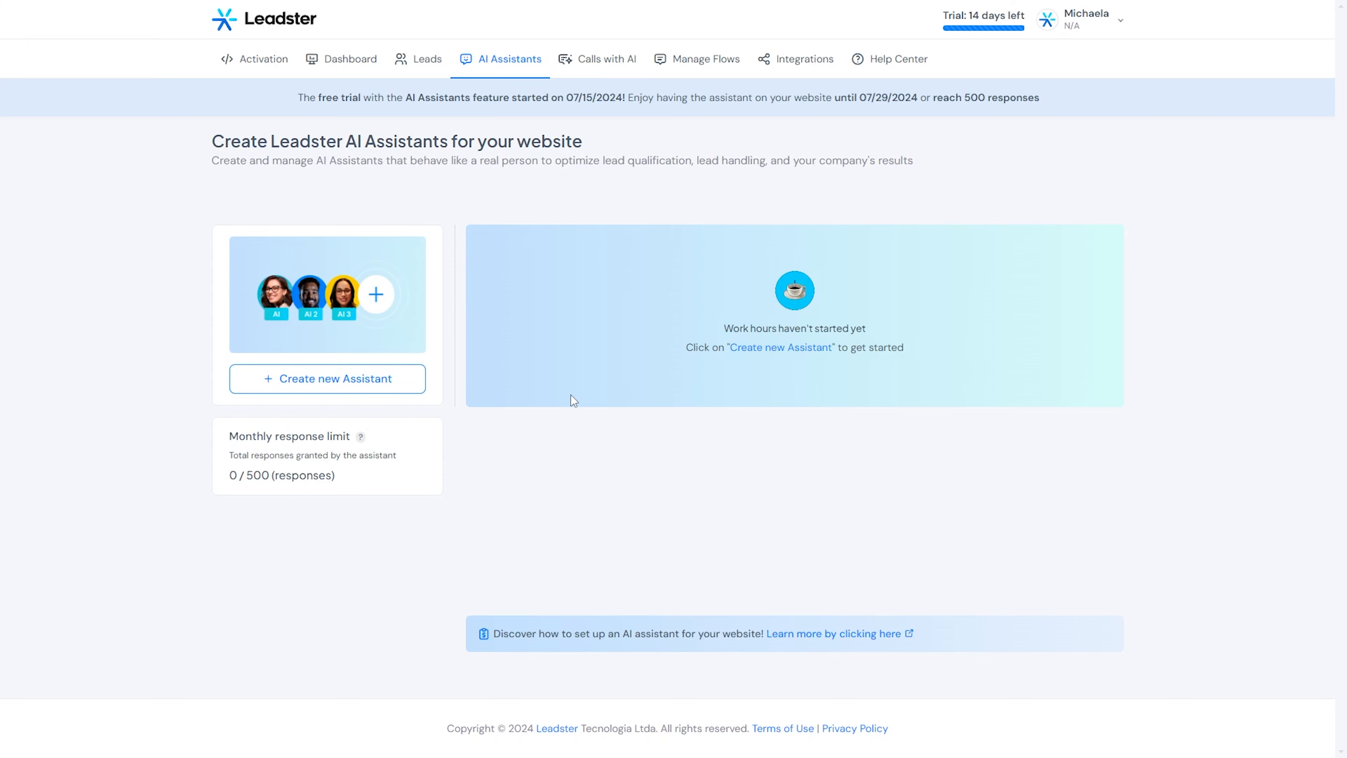
click(402, 384)
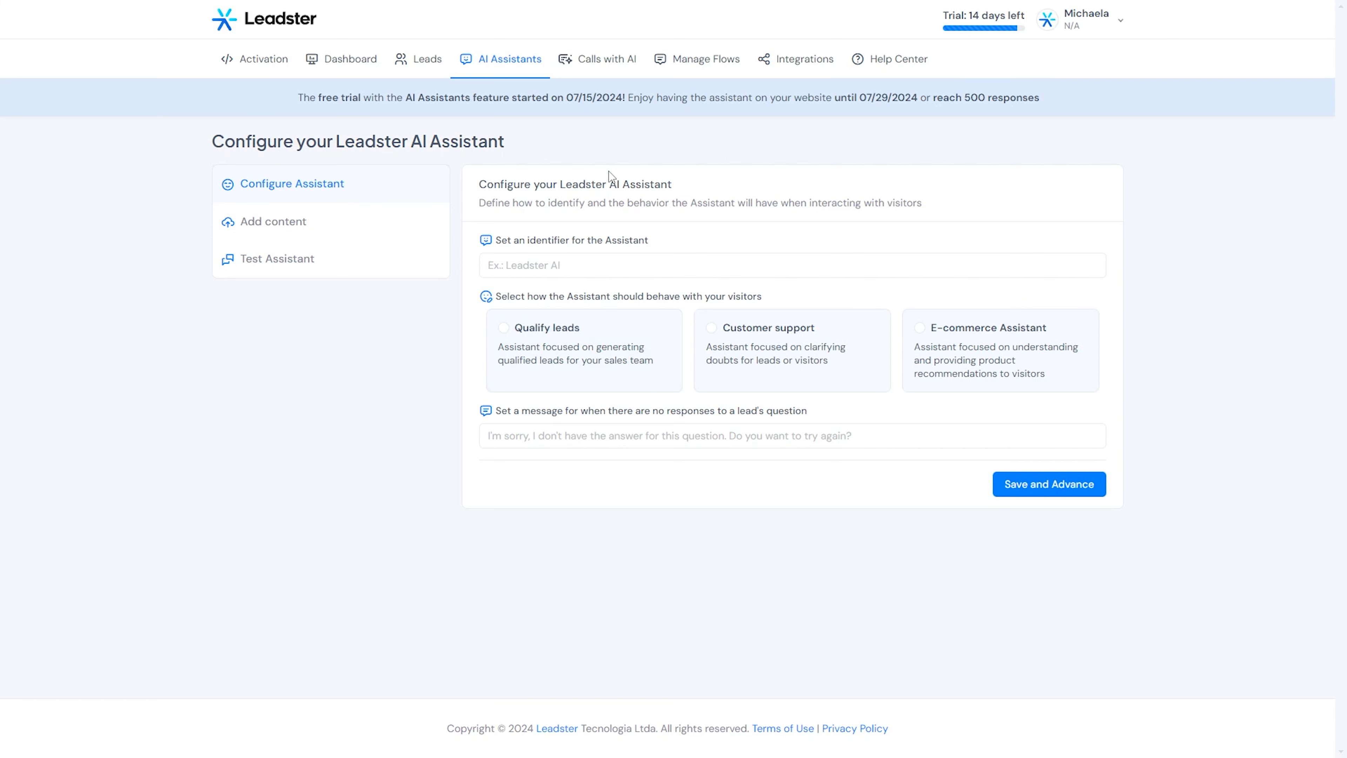
click(560, 266)
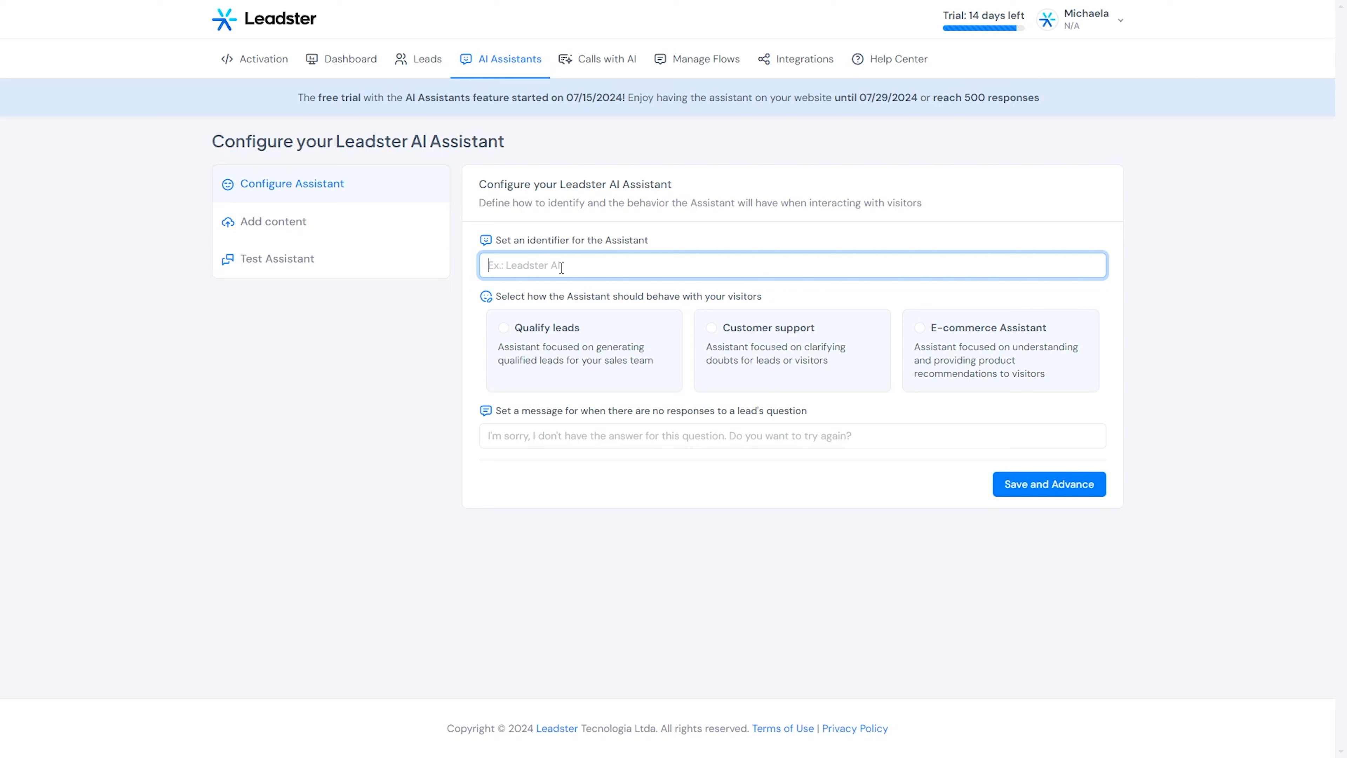
text(Leadster AI)
click(348, 385)
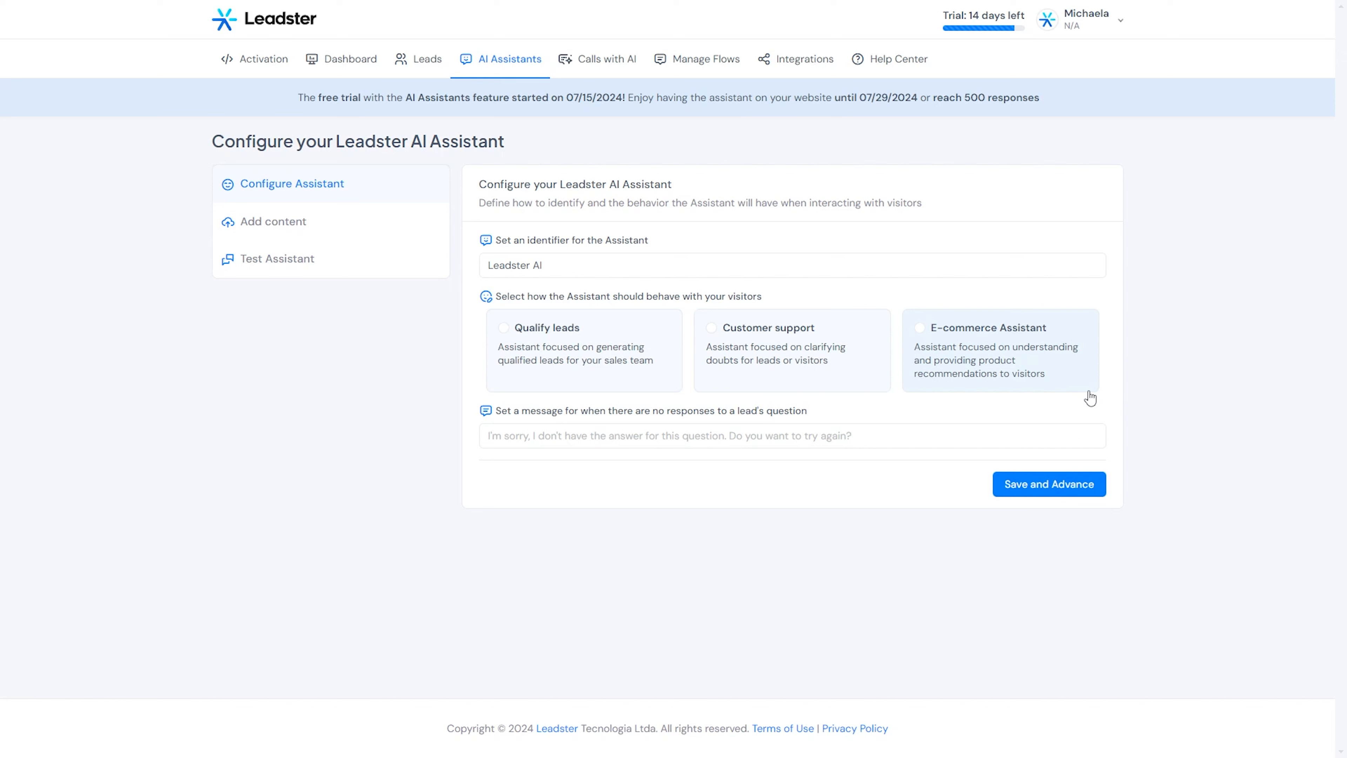
Choose Customer support behavior and save the no-answer message "I'm sorry, I don't have an answer for that question. Would you like to try again?"
click(802, 350)
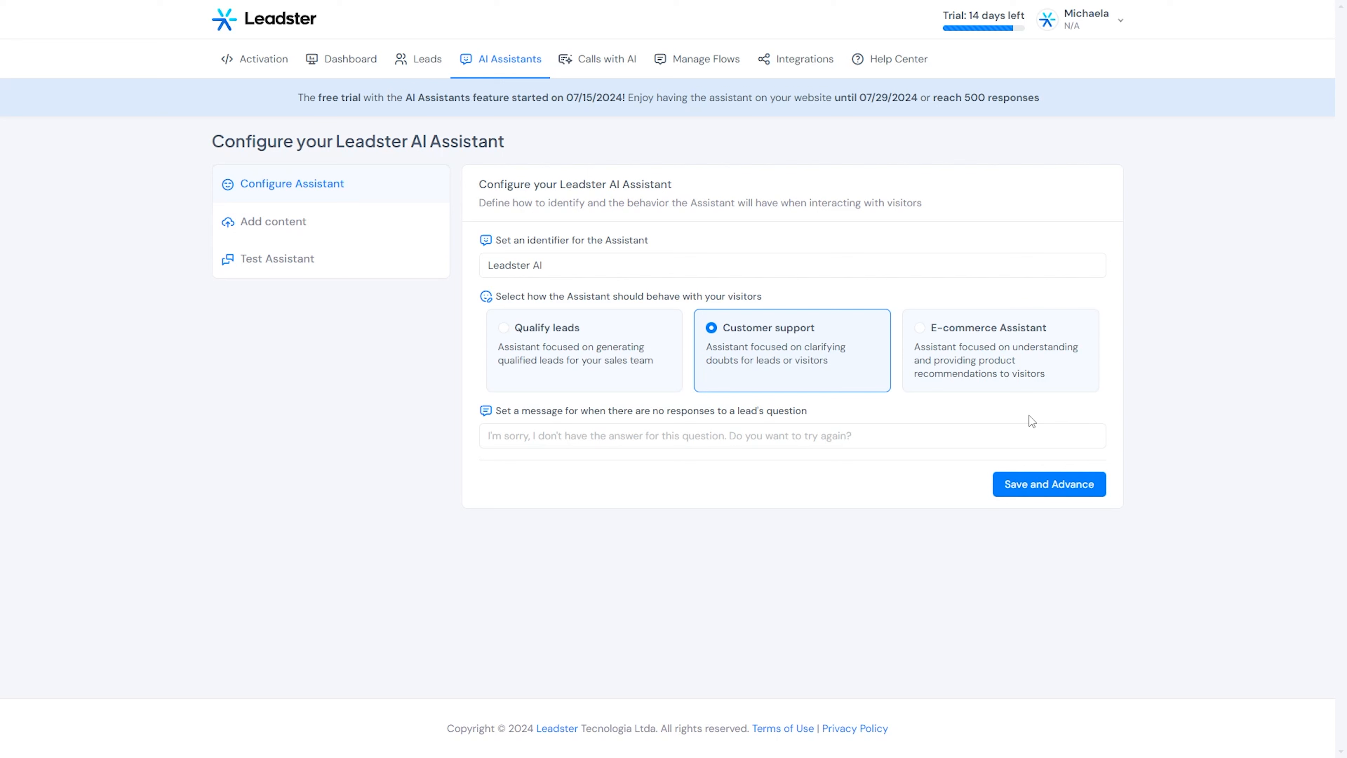
click(956, 434)
text(I'm sorry, I don't have an answer for that question. Would you like to try again?)
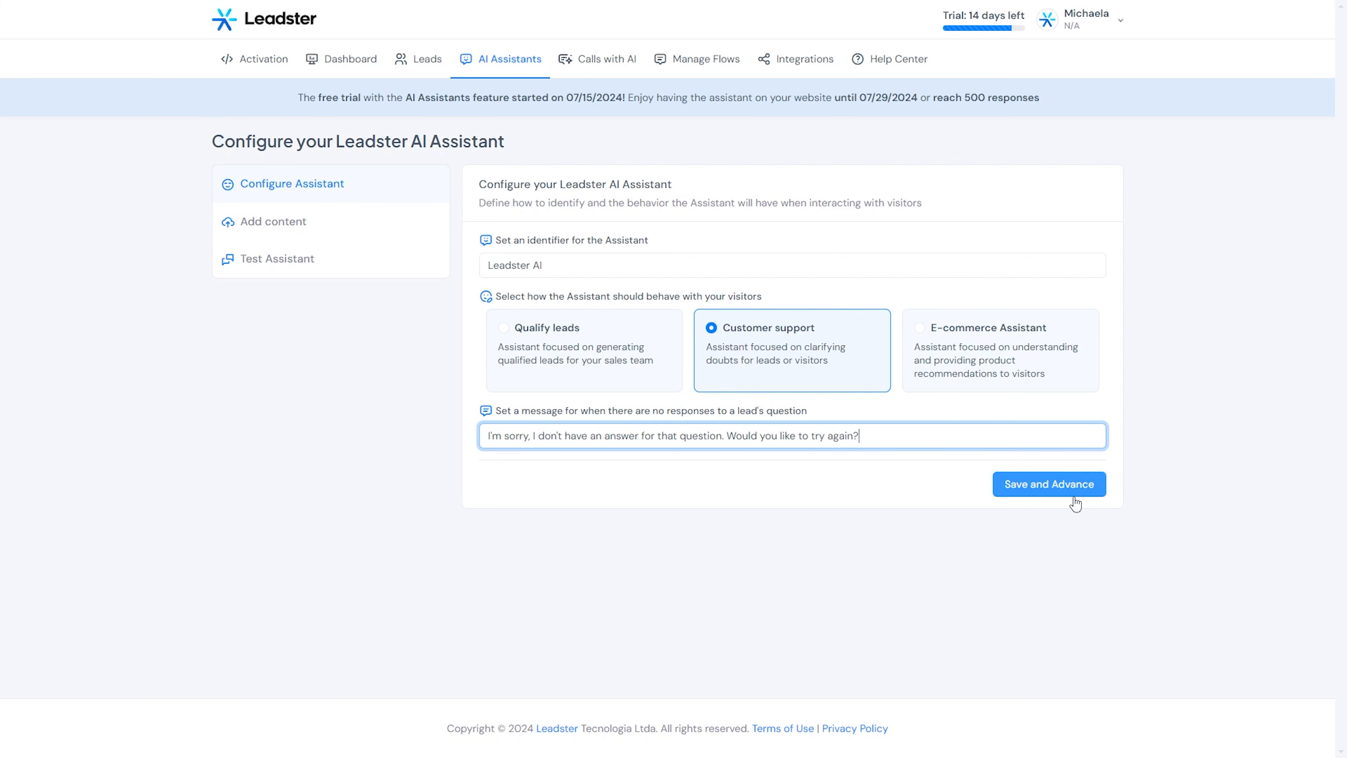
click(1074, 498)
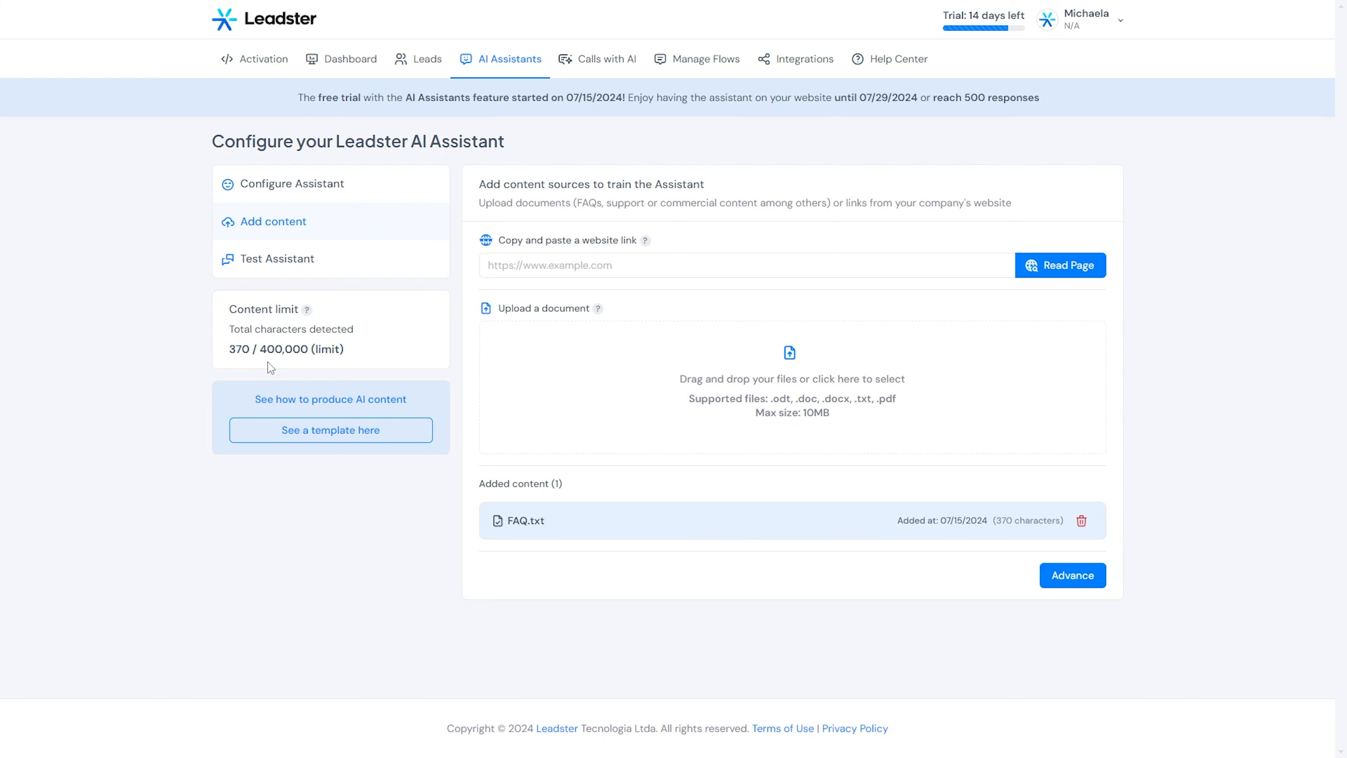
Advance from the added training content to the assistant test and ask "What is the color of the sky?"
click(1080, 583)
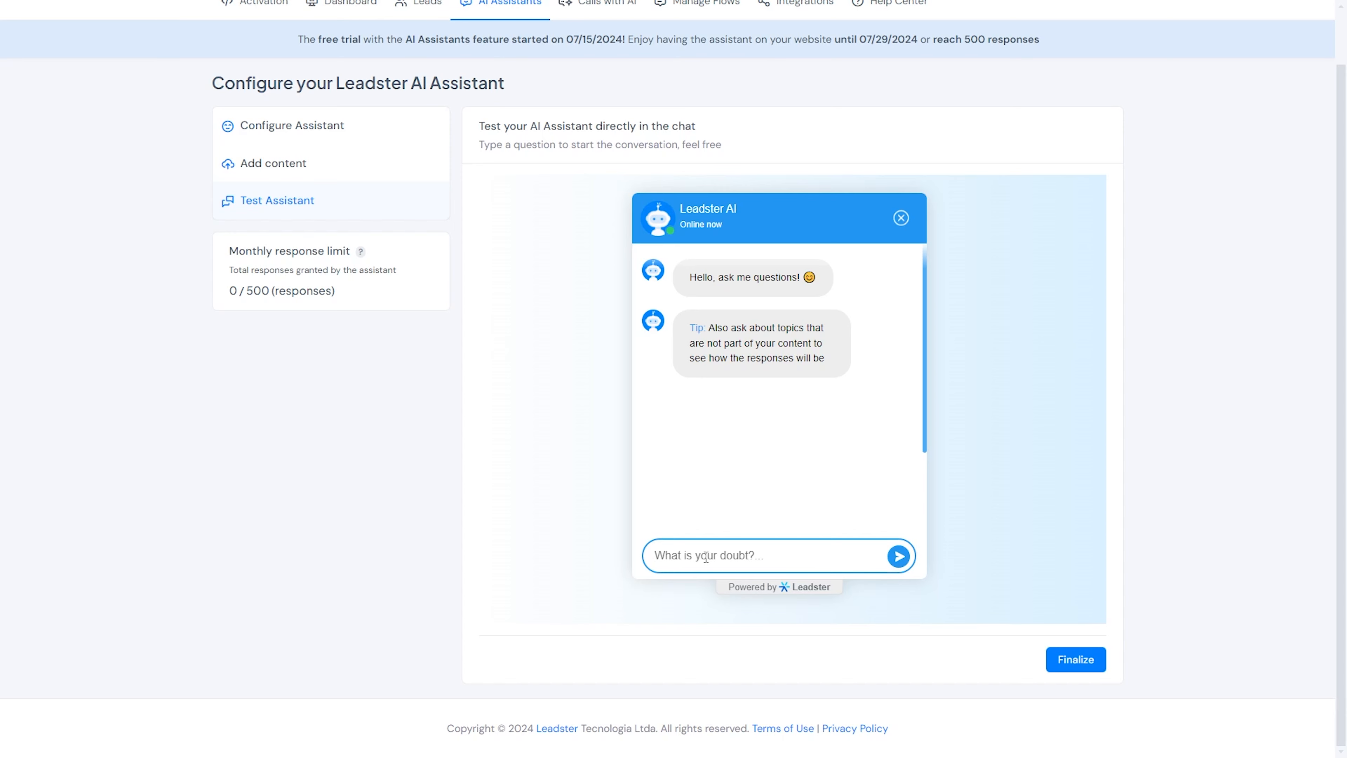
text(What is the color of the sky?)
key(Return)
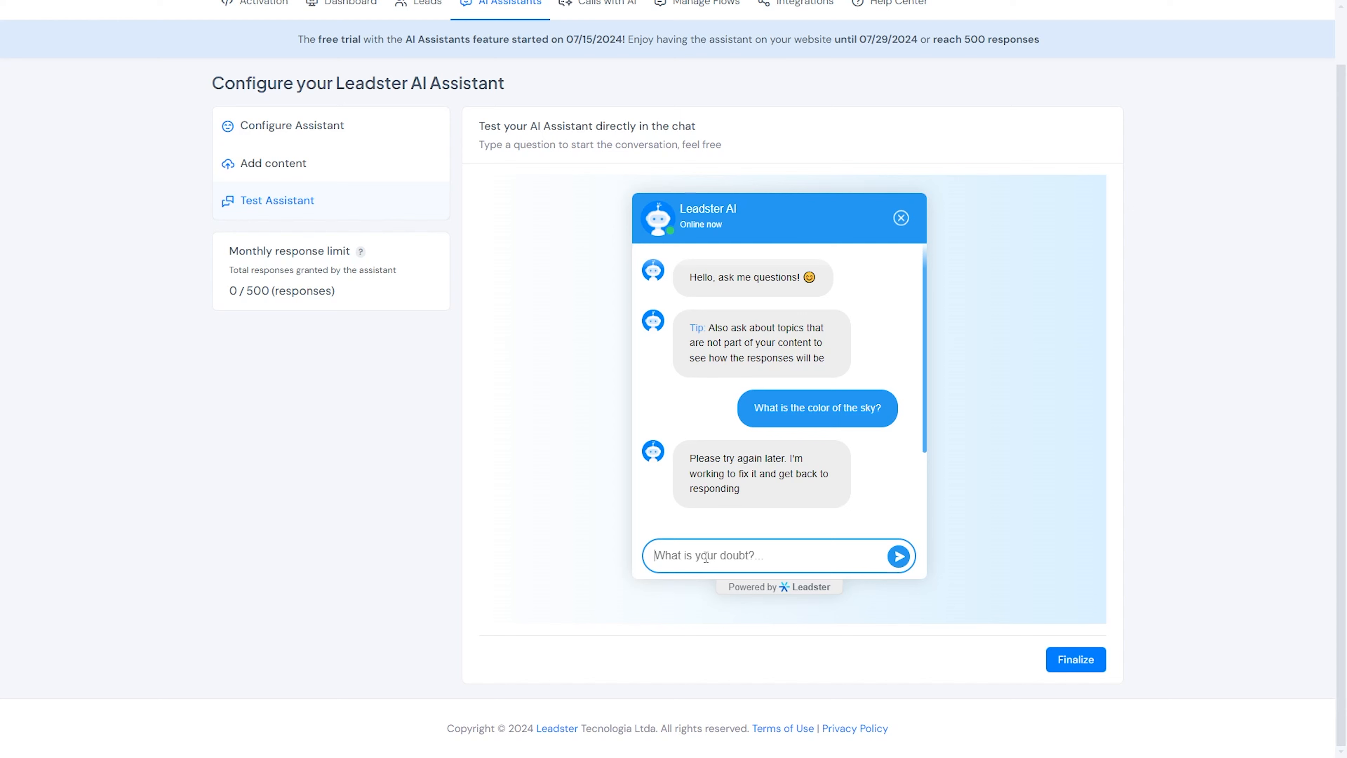
text(What is better)
key(BackSpace)
key(BackSpace)
key(BackSpace)
key(BackSpace)
key(BackSpace)
key(BackSpace)
key(BackSpace)
key(BackSpace)
key(BackSpace)
key(BackSpace)
key(BackSpace)
key(BackSpace)
key(BackSpace)
key(BackSpace)
key(BackSpace)
Ask the test assistant "Are cats or dogs better?" and "How many licks does it take to get to the center of a tootsie pop?"
text(Are cats or dogs better?)
key(Return)
text(How man)
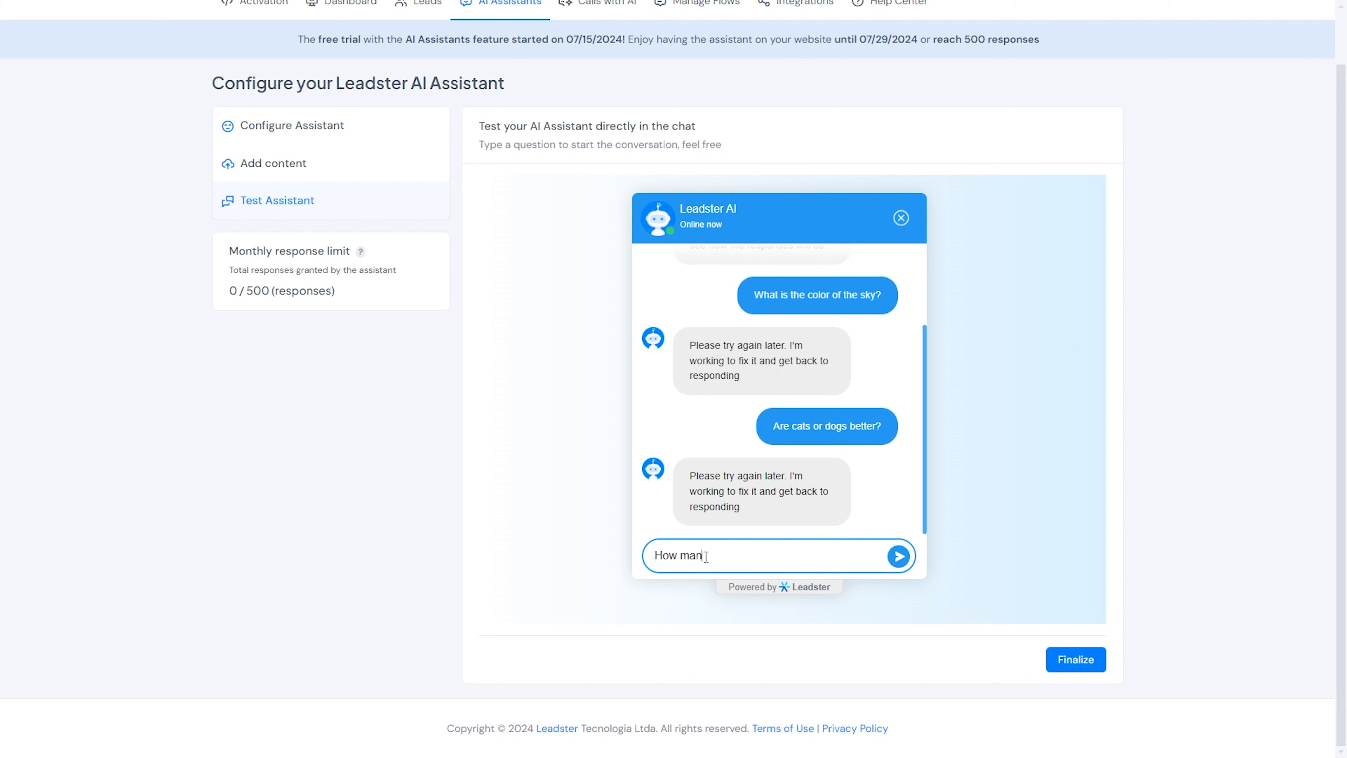
text(y licks does it take to get to the c)
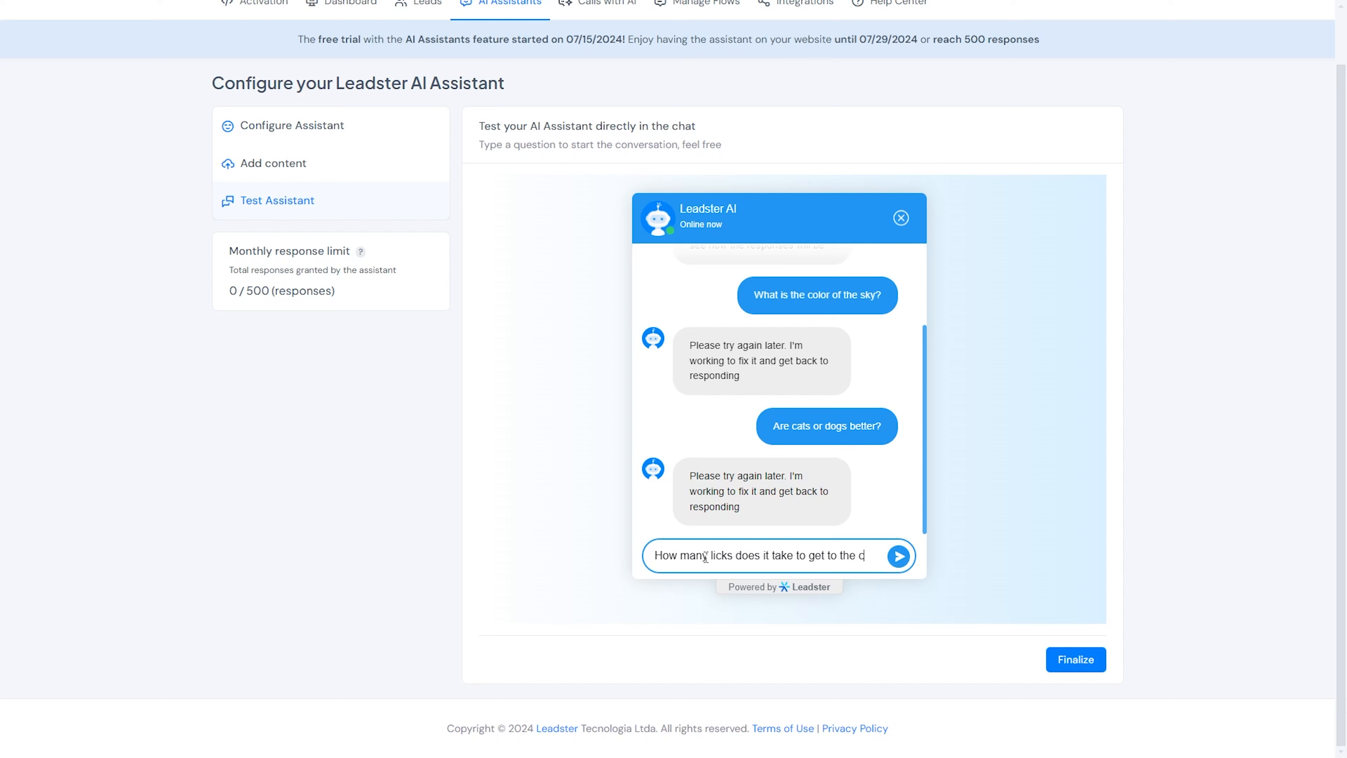
text(enter of a toot)
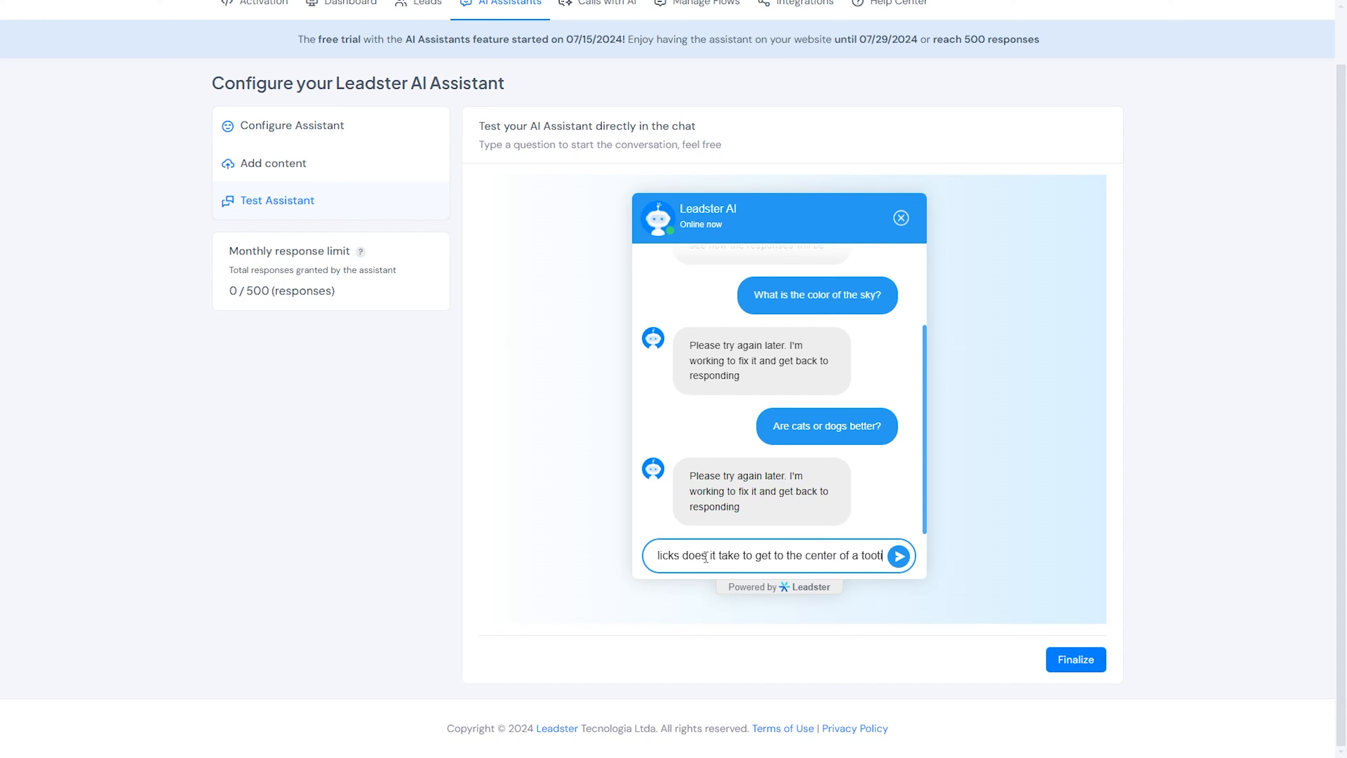
text(sie pop?)
key(Return)
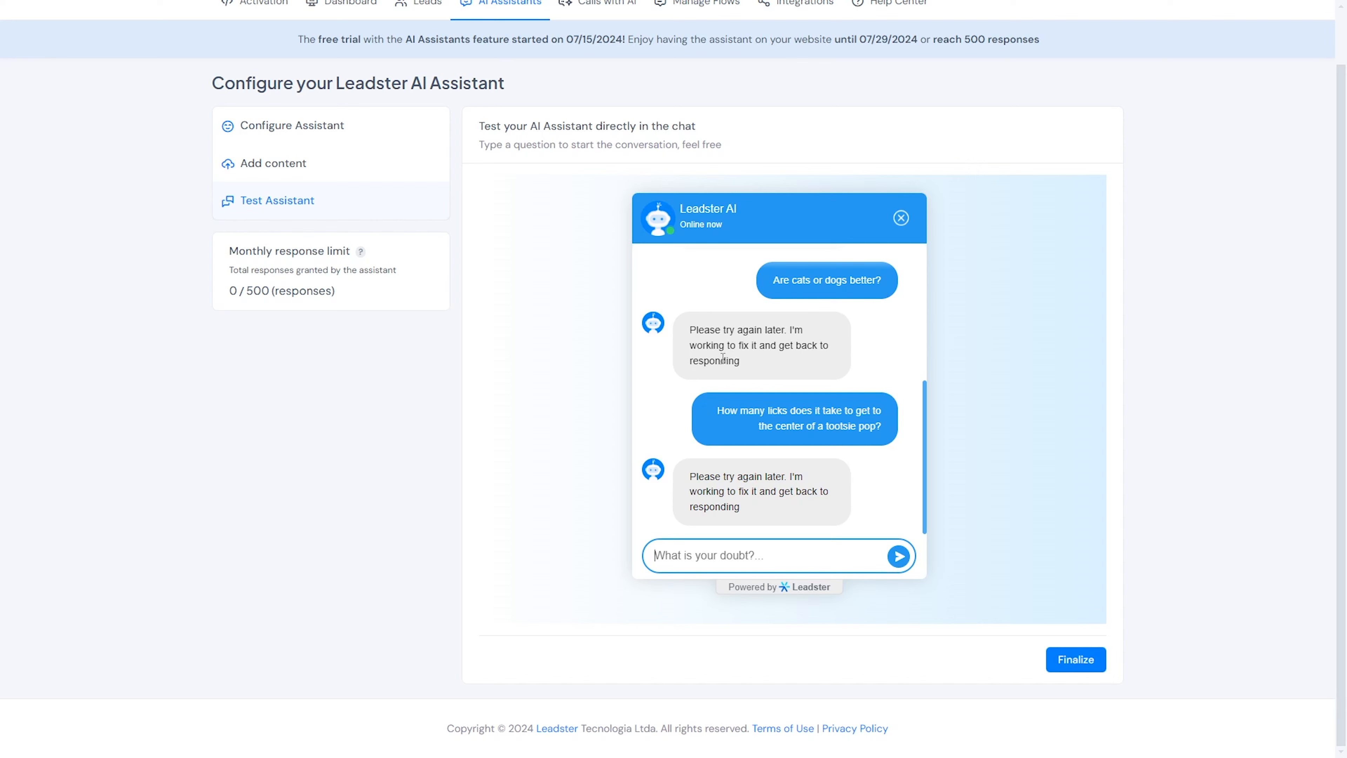
Highlight the assistant's reply in the test chat and finalize the assistant setup
drag(689, 338, 742, 374)
click(755, 521)
click(1084, 660)
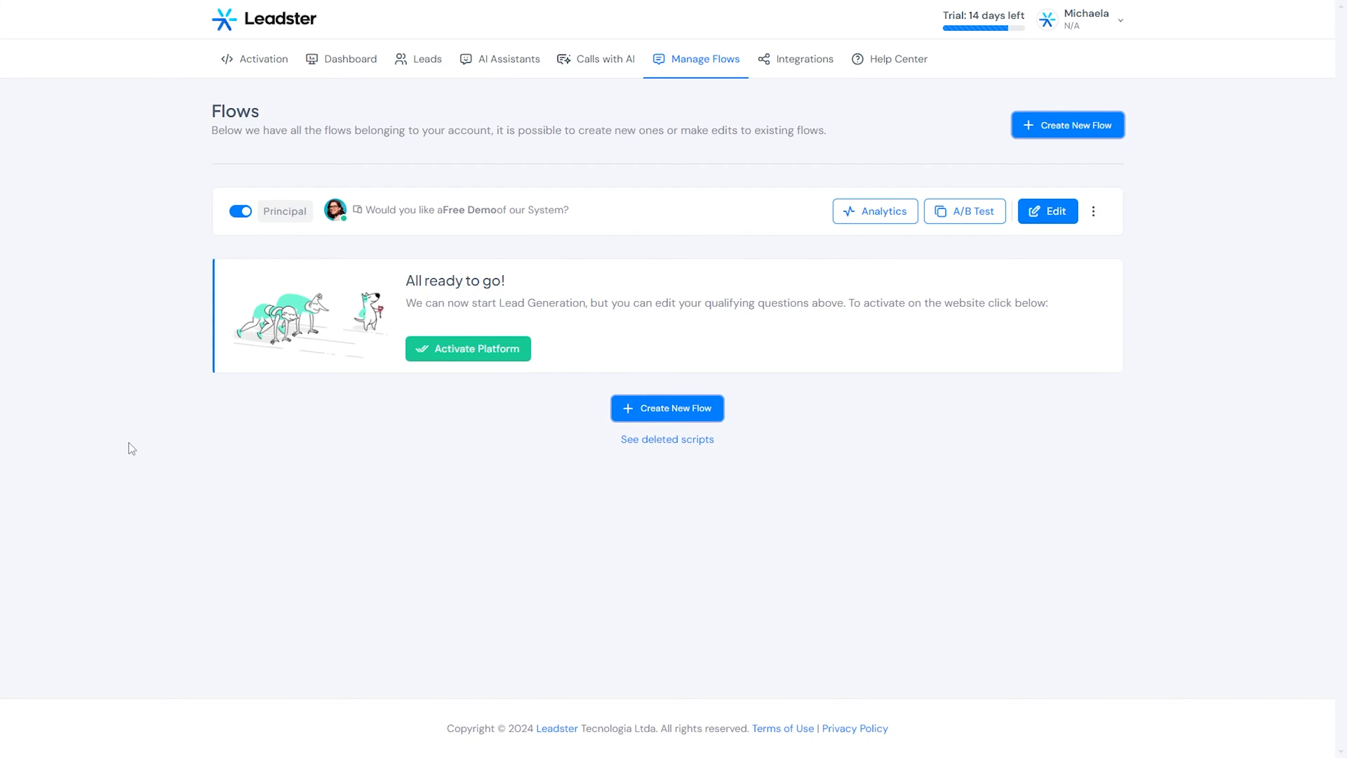
Start a new flow and browse the templates for the Educational, Real Estate, Agency, Legal and Product Sales market segments
click(637, 414)
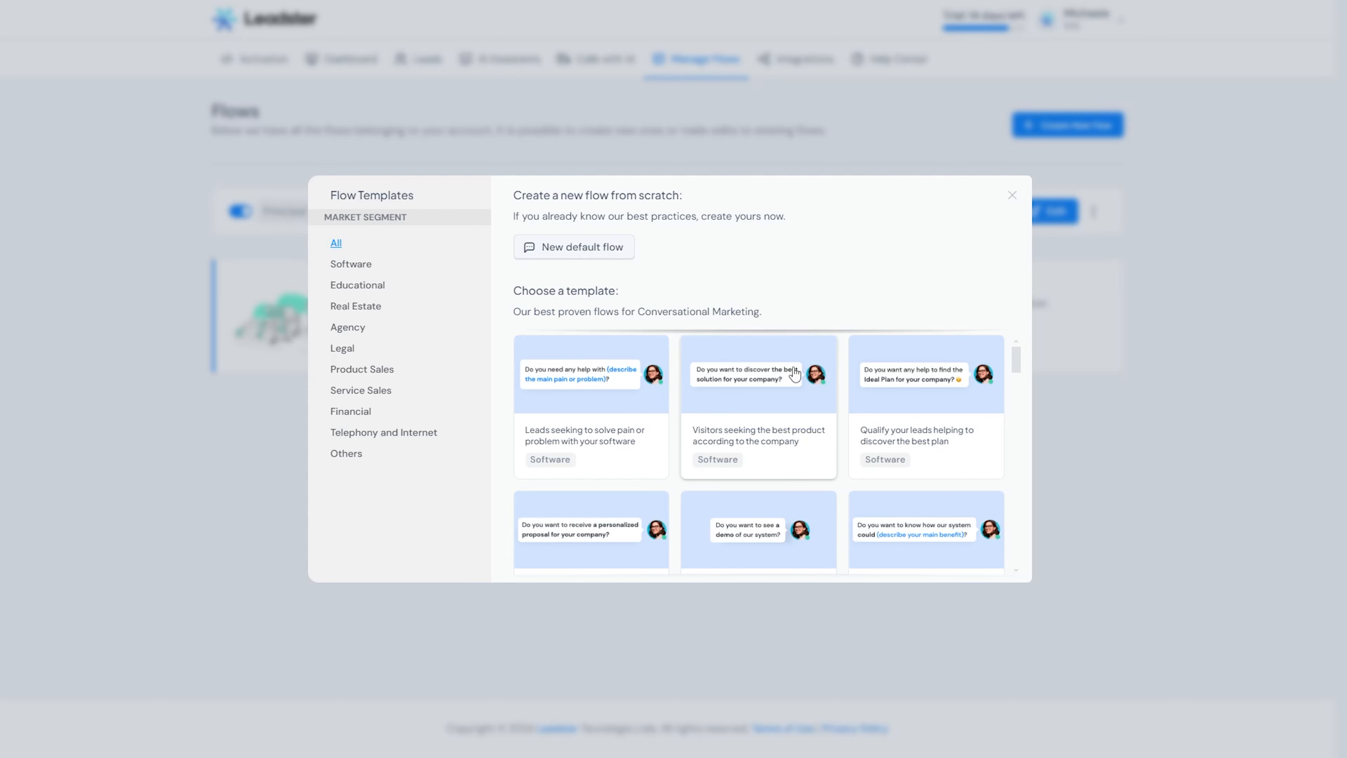
scroll(831, 345, down, 1)
scroll(831, 343, up, 1)
click(360, 289)
click(369, 315)
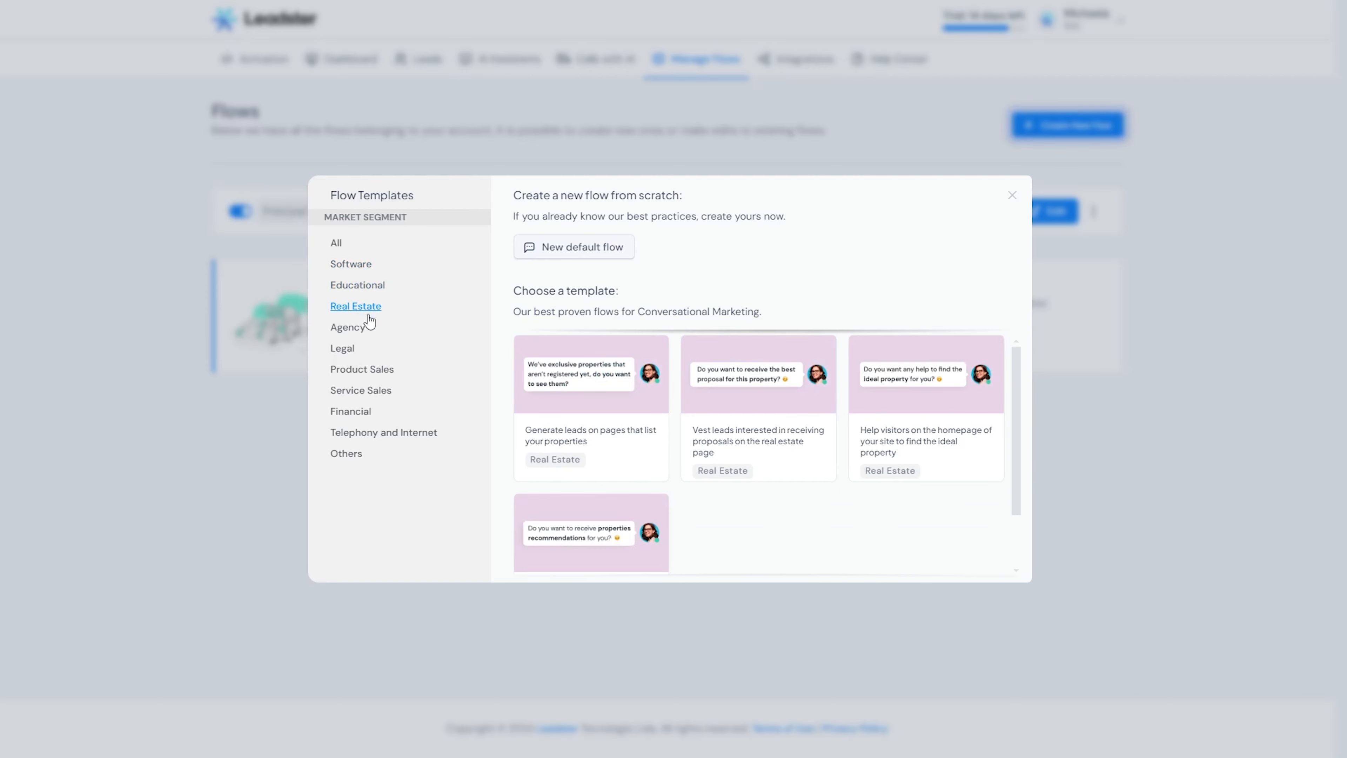
click(357, 330)
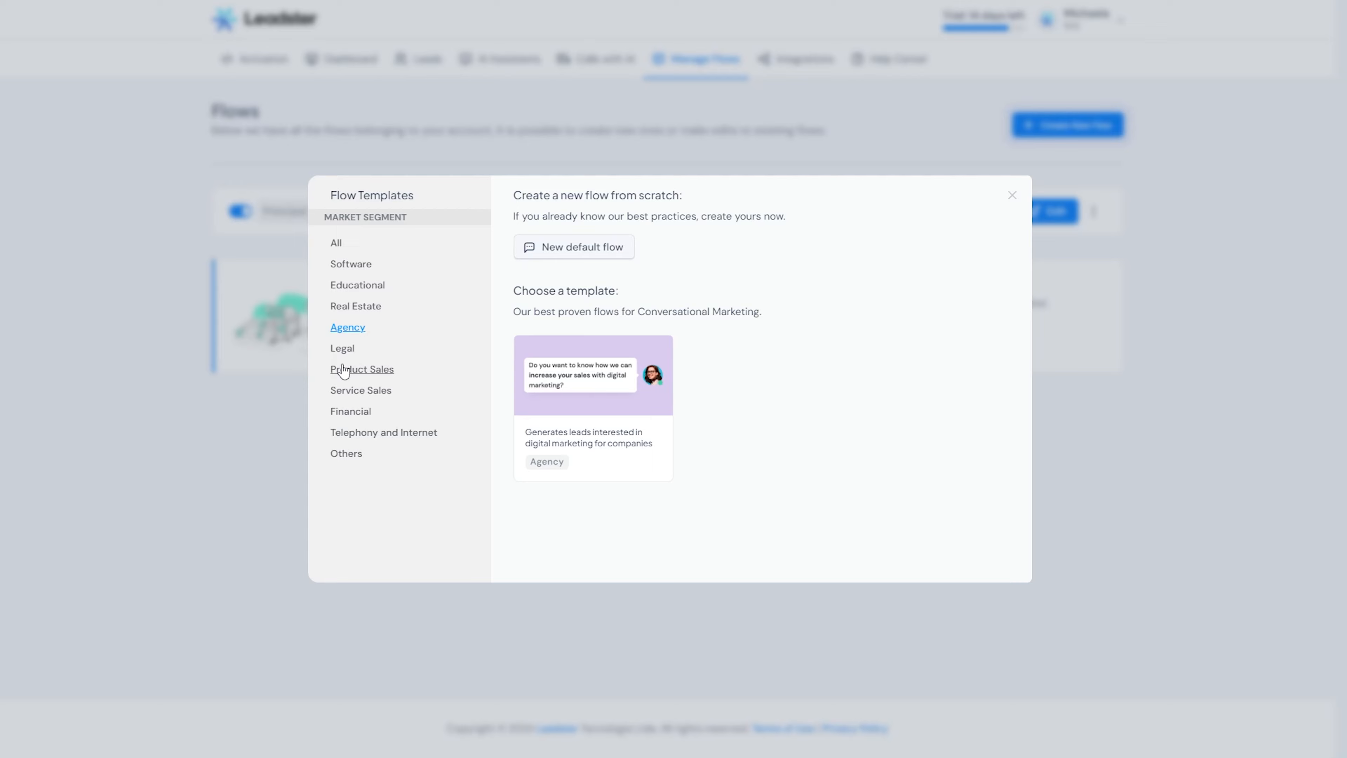
click(340, 349)
click(385, 371)
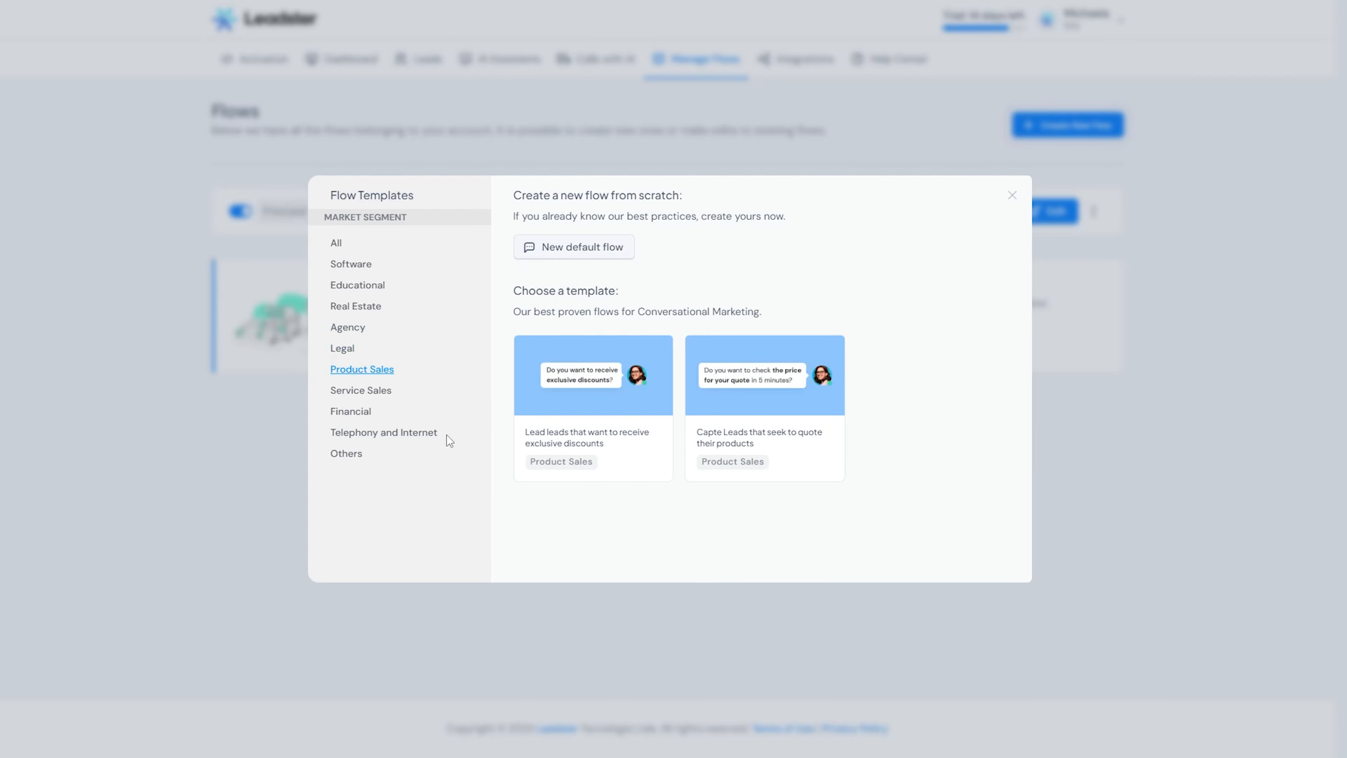
Examine the flow templates for the Service Sales, Financial, Telephony and Internet, and Others segments
click(366, 393)
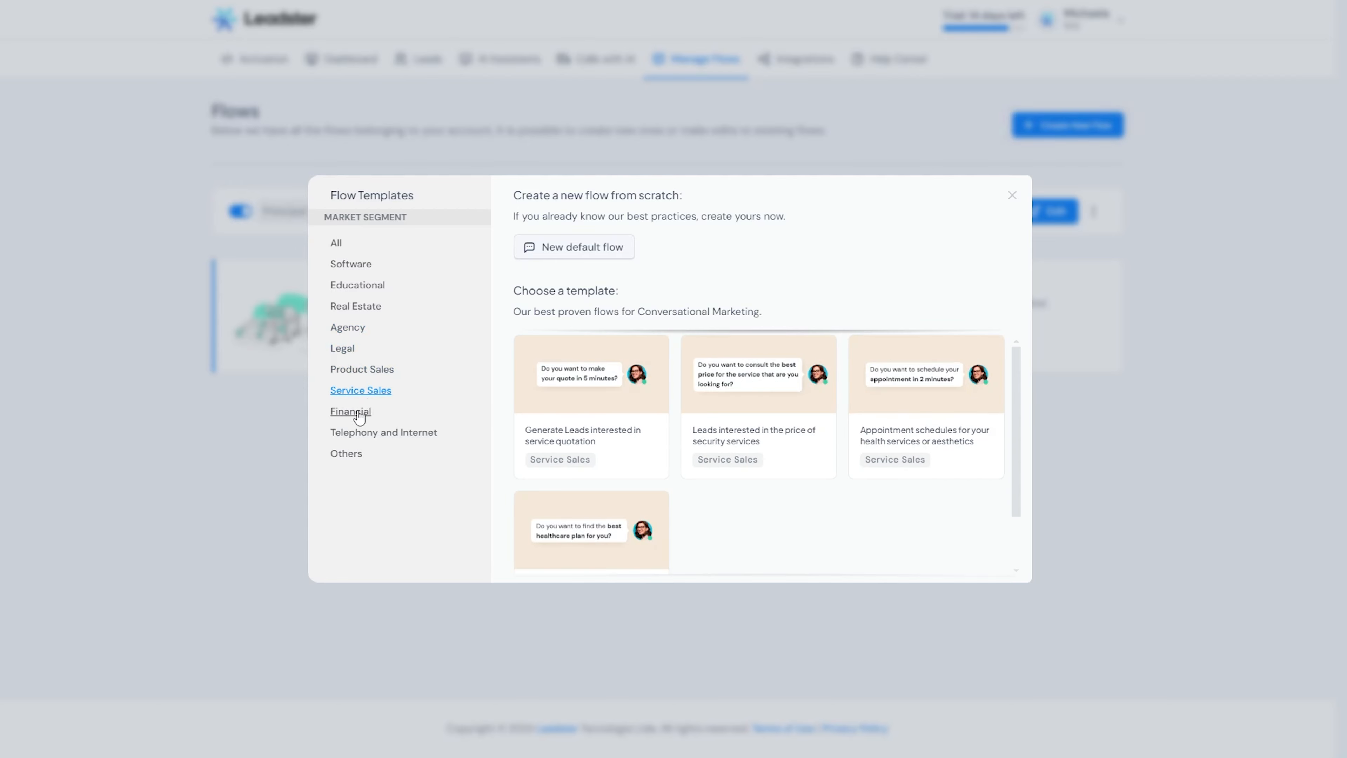
click(352, 412)
click(418, 446)
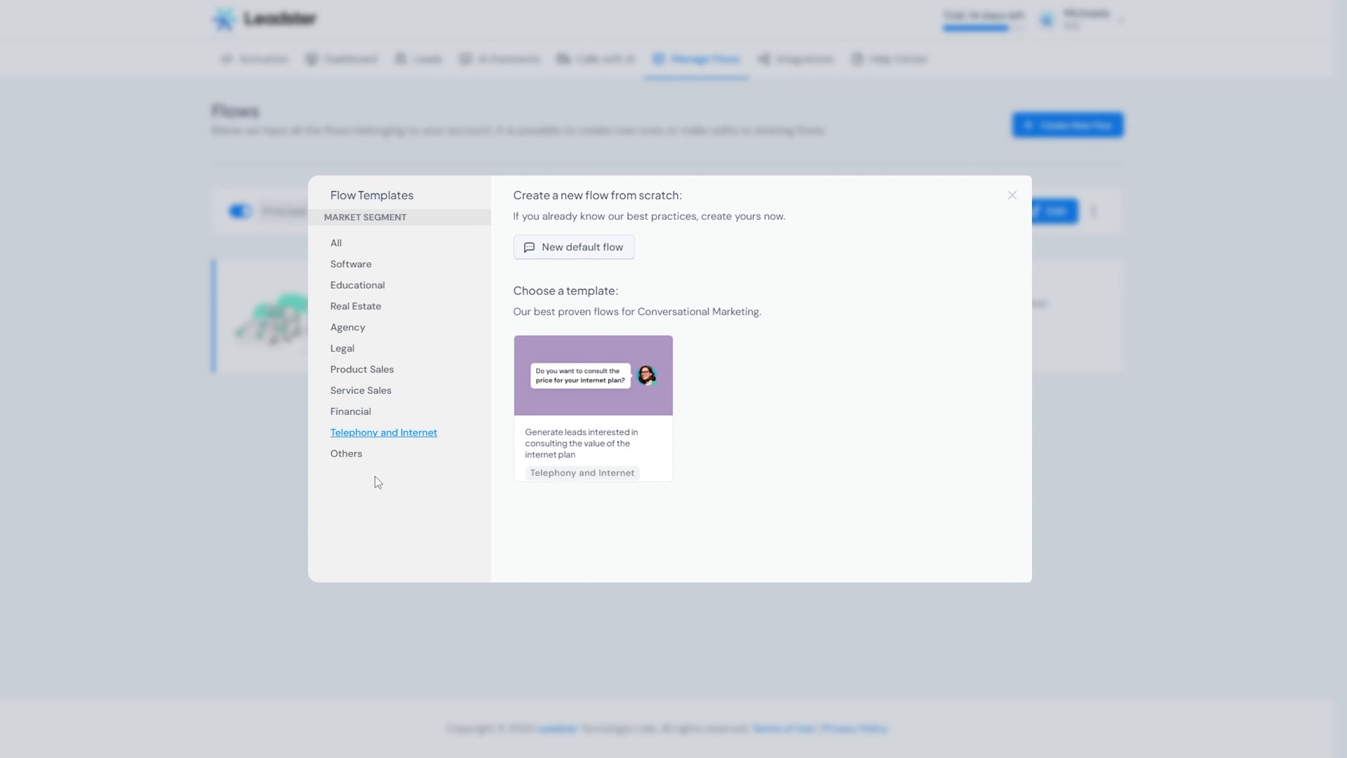
click(341, 454)
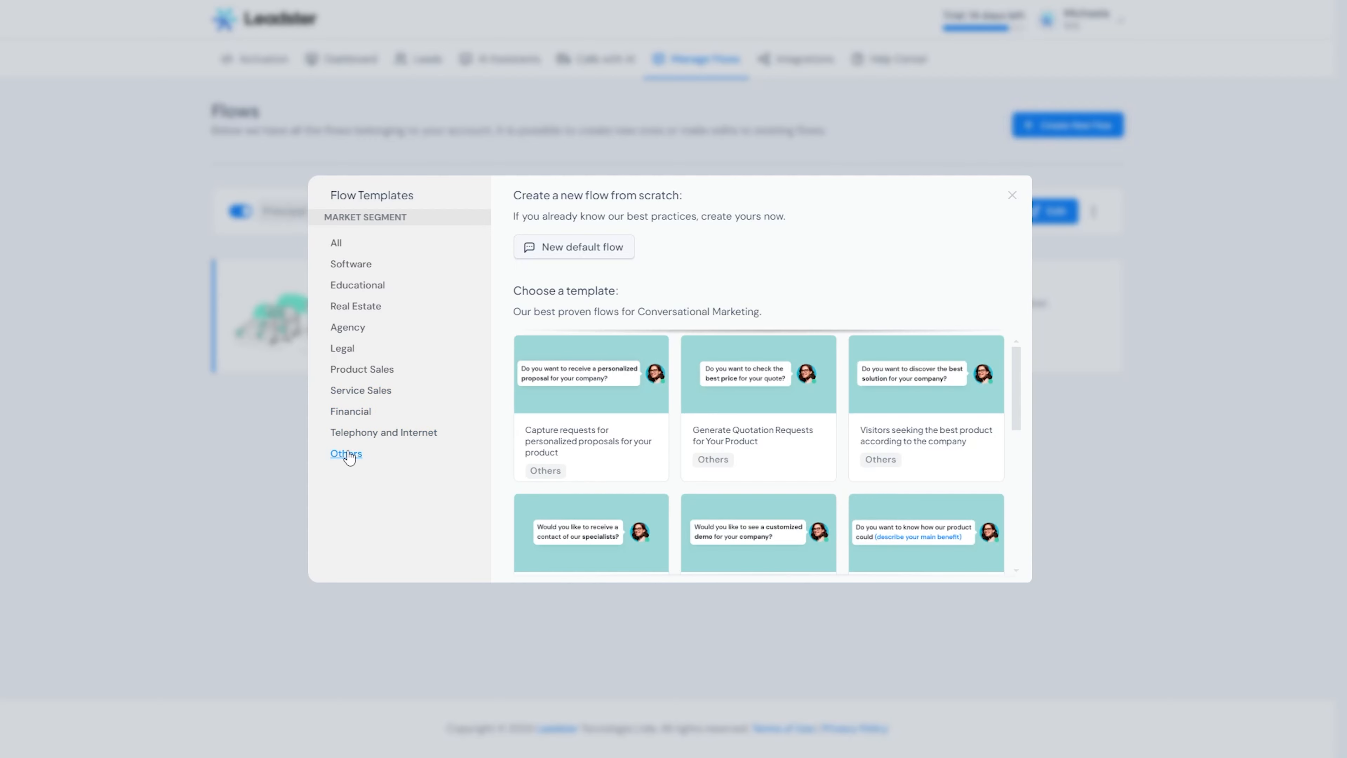
Create the flow from the Others template for leads interested in speaking with the sales team
scroll(556, 566, down, 3)
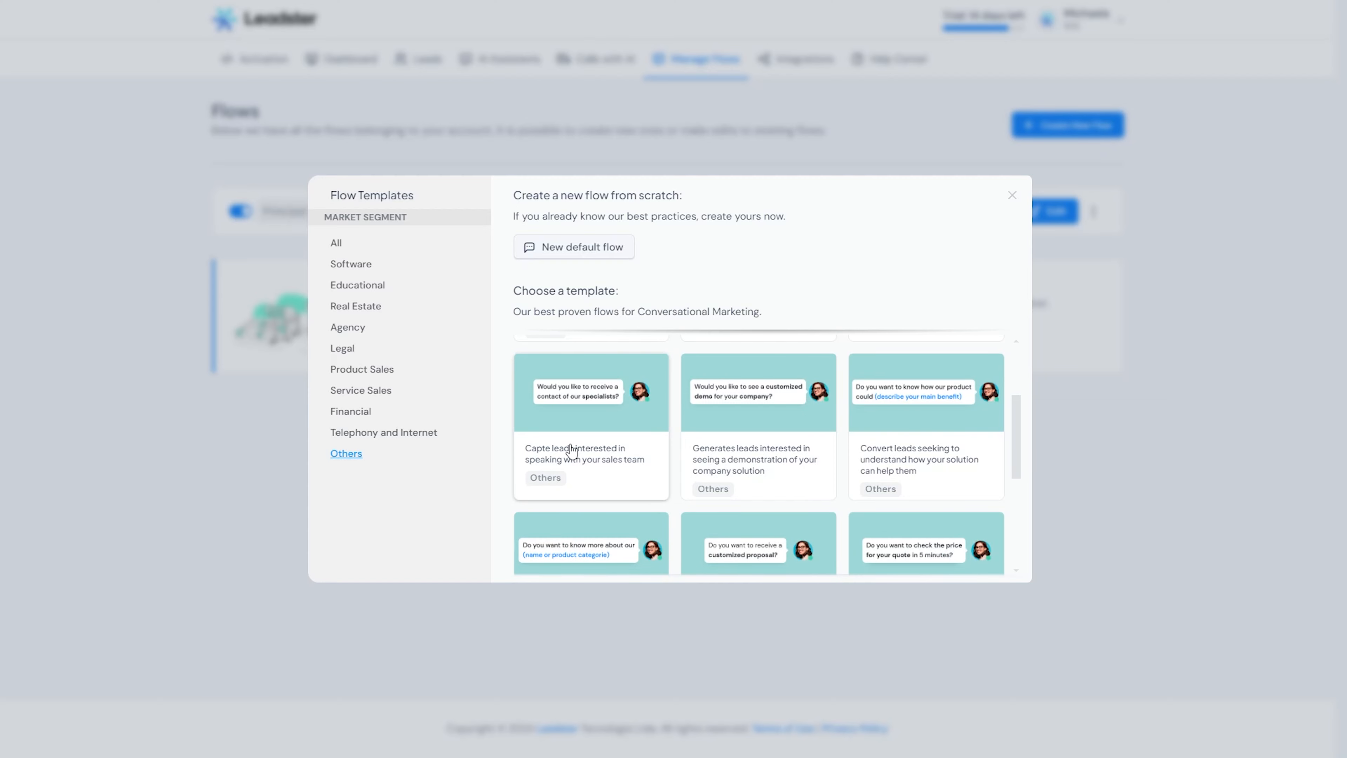
click(571, 451)
click(807, 430)
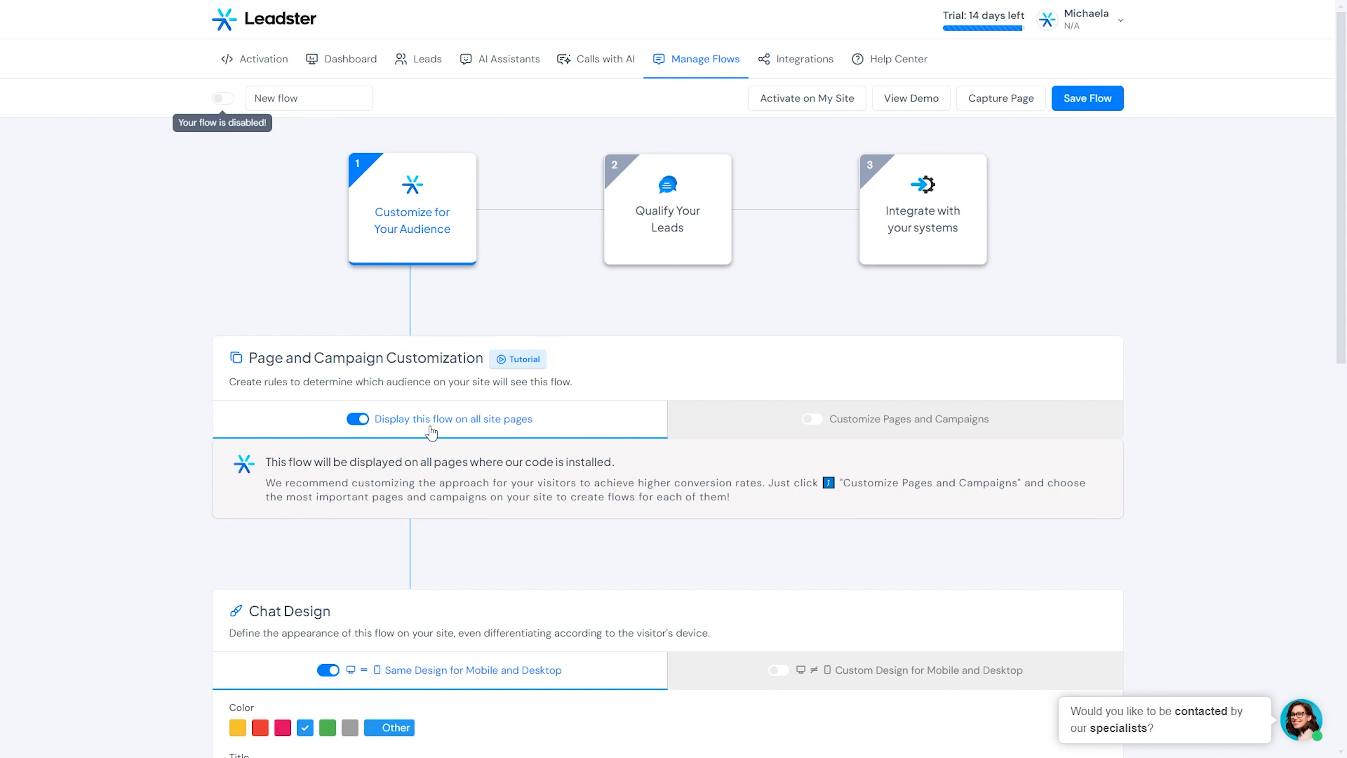
Try Customize Pages and Campaigns, inspect the available rule conditions, and return to displaying the flow on all site pages
click(785, 430)
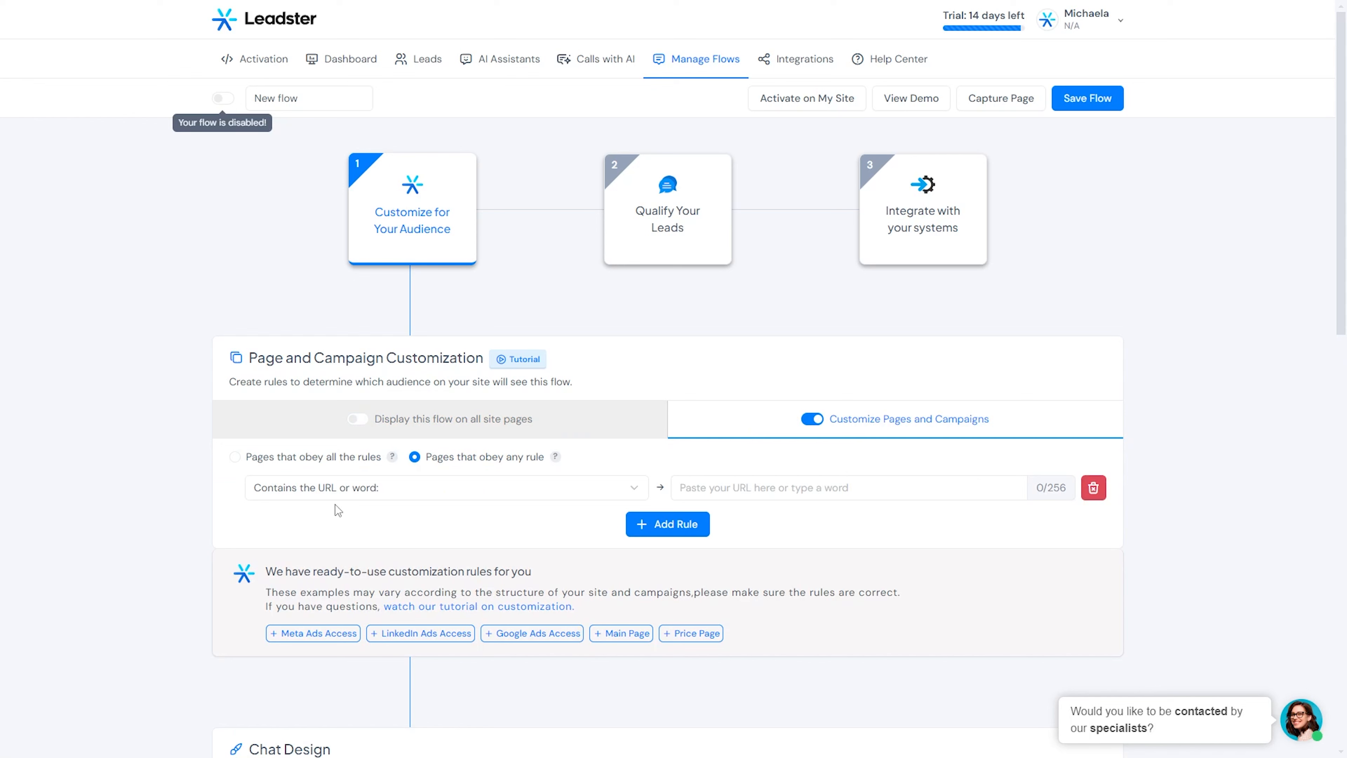
click(633, 493)
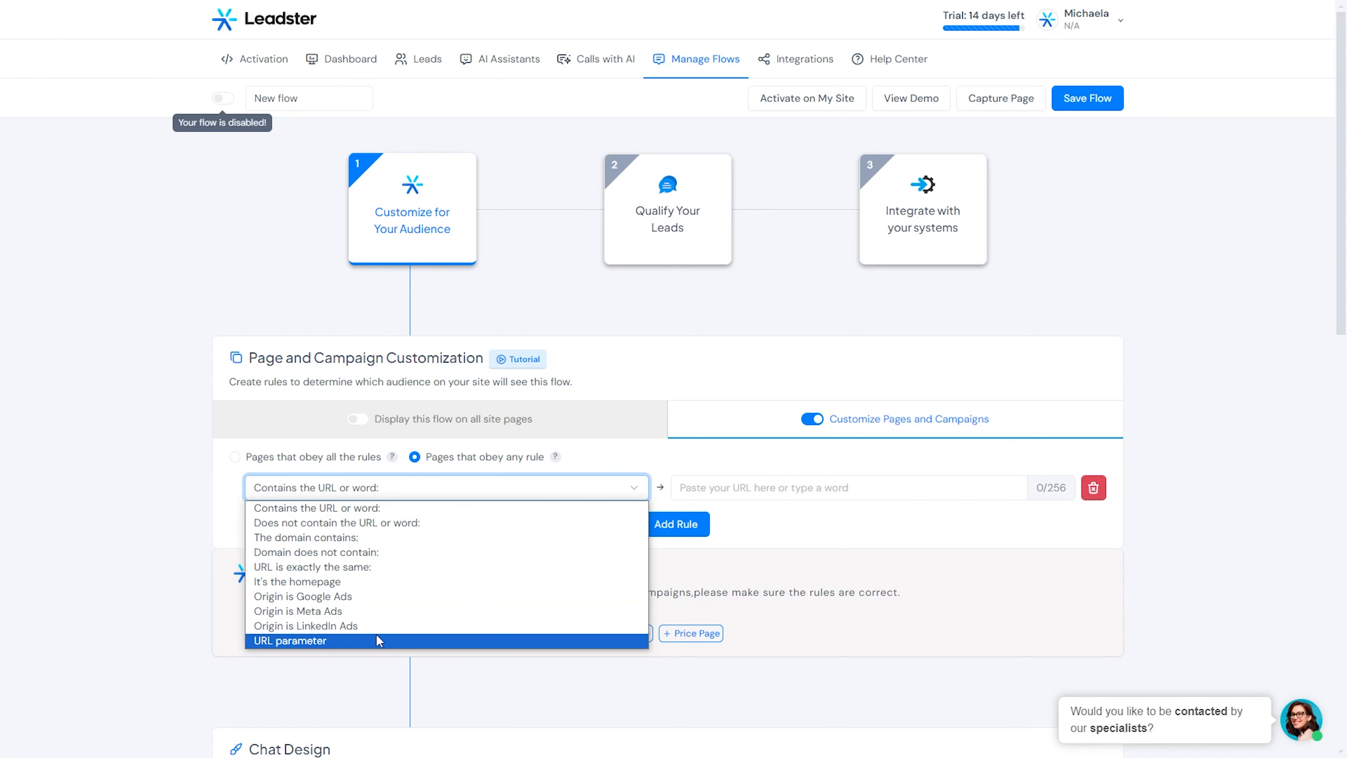
click(753, 371)
click(361, 429)
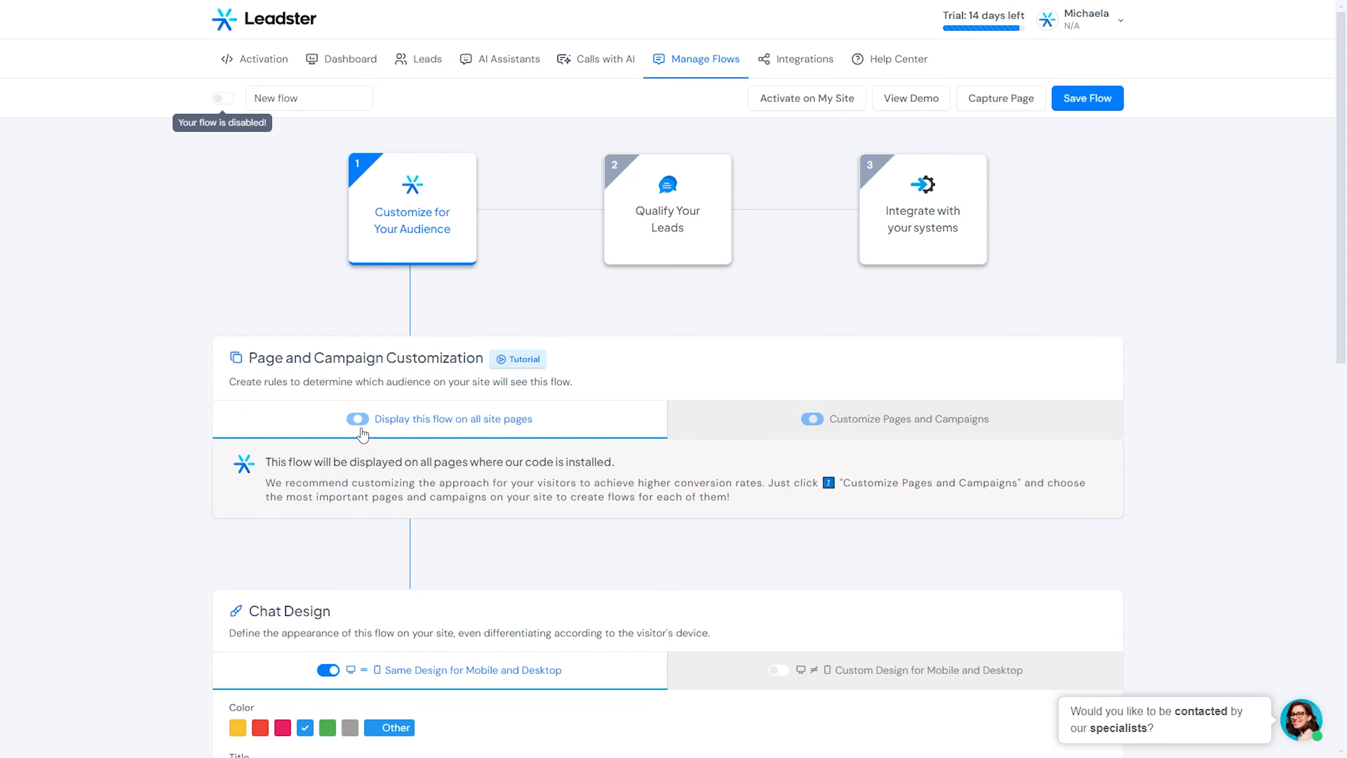
Set the chat design to a custom teal color, RGB 0, 163, 144, and replace the chat title with a first name
scroll(165, 440, down, 5)
scroll(178, 424, down, 1)
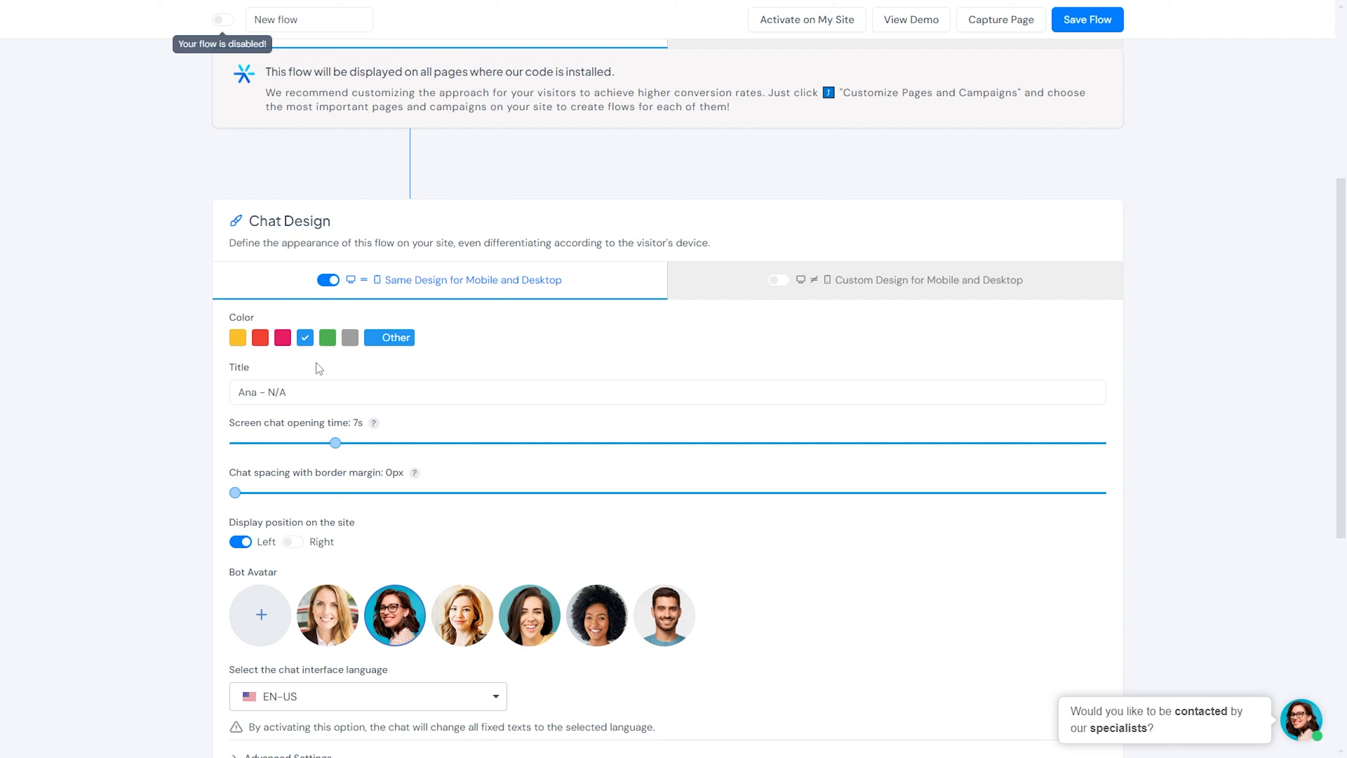
click(381, 343)
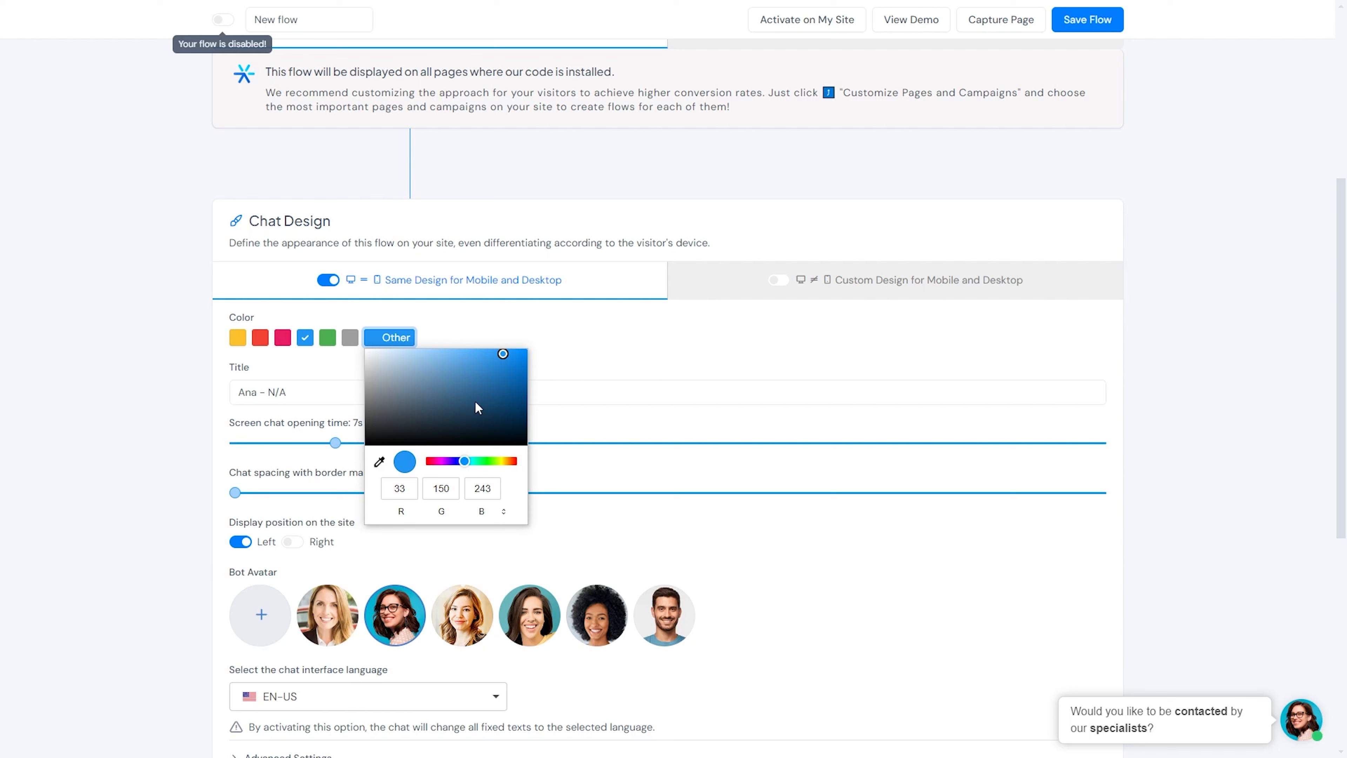
click(473, 460)
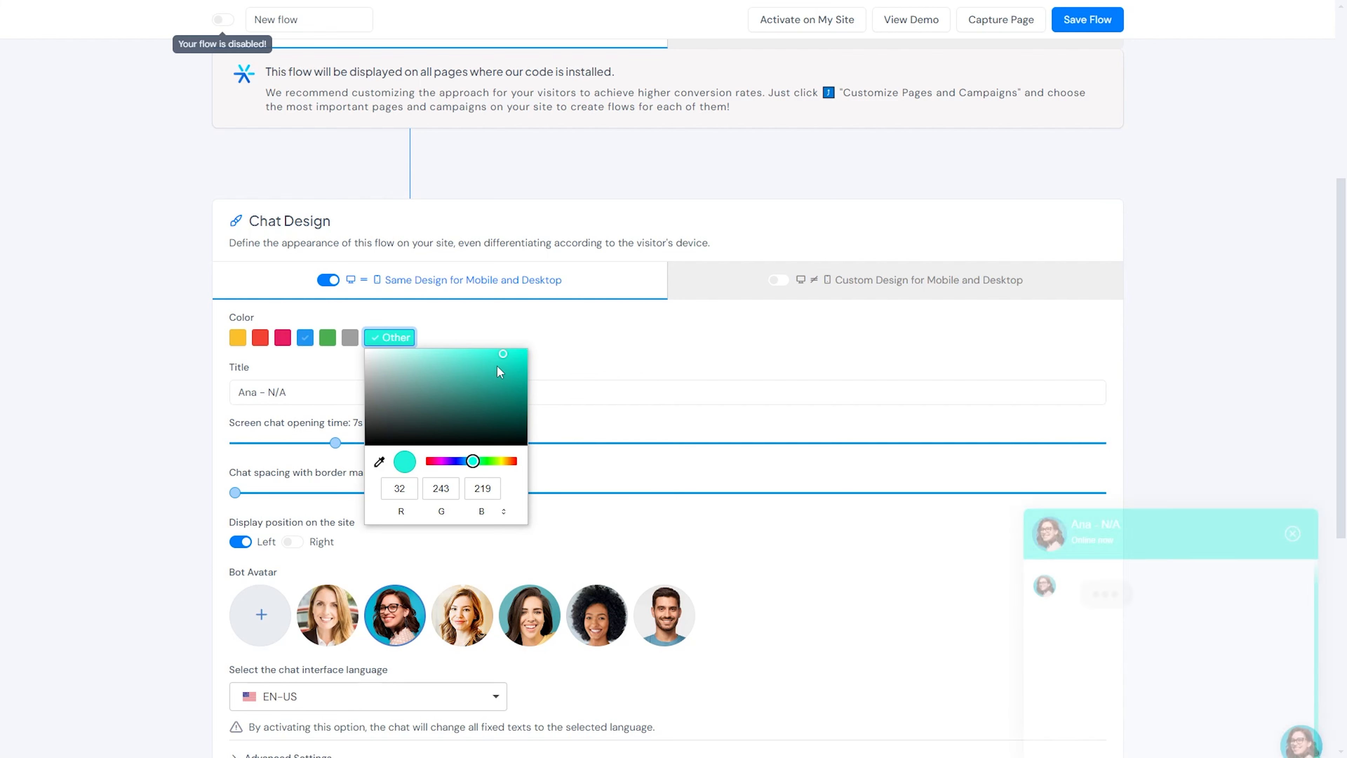
drag(499, 372, 525, 383)
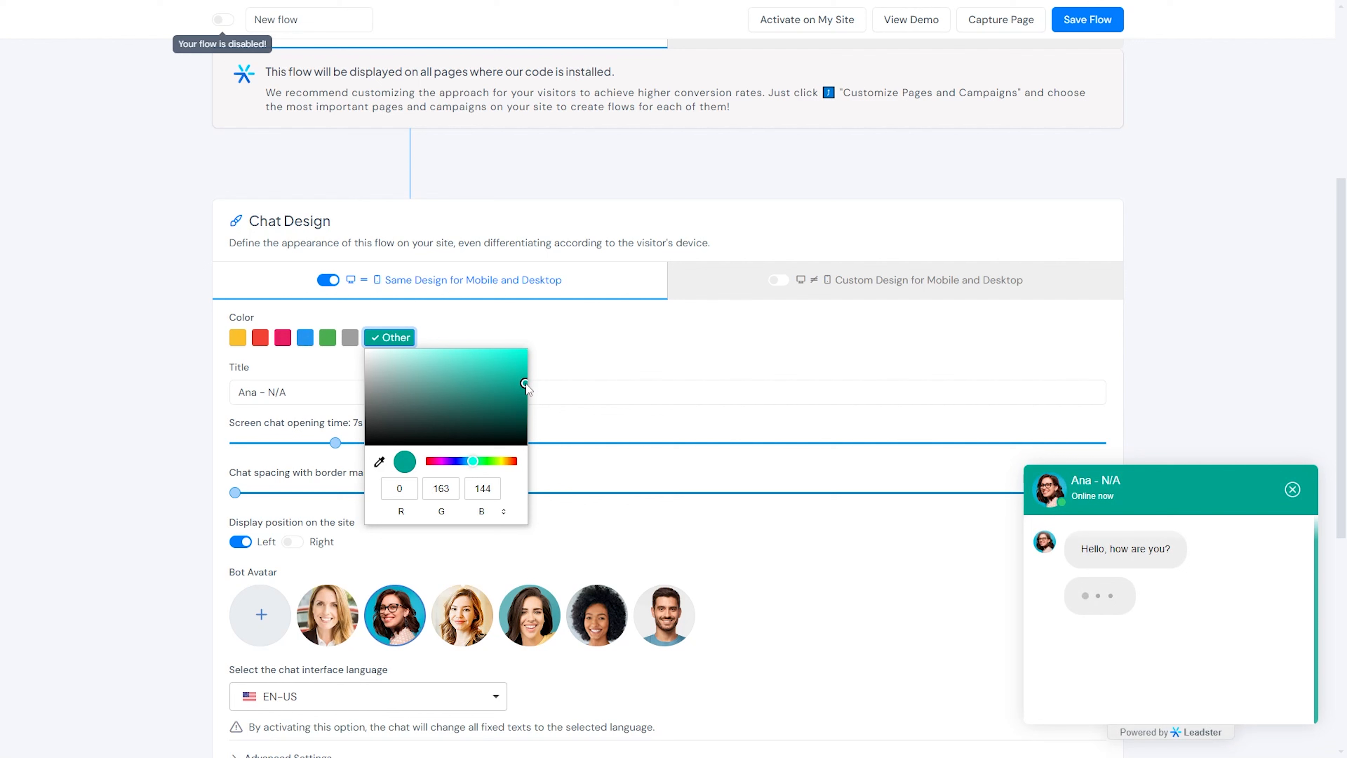
click(957, 436)
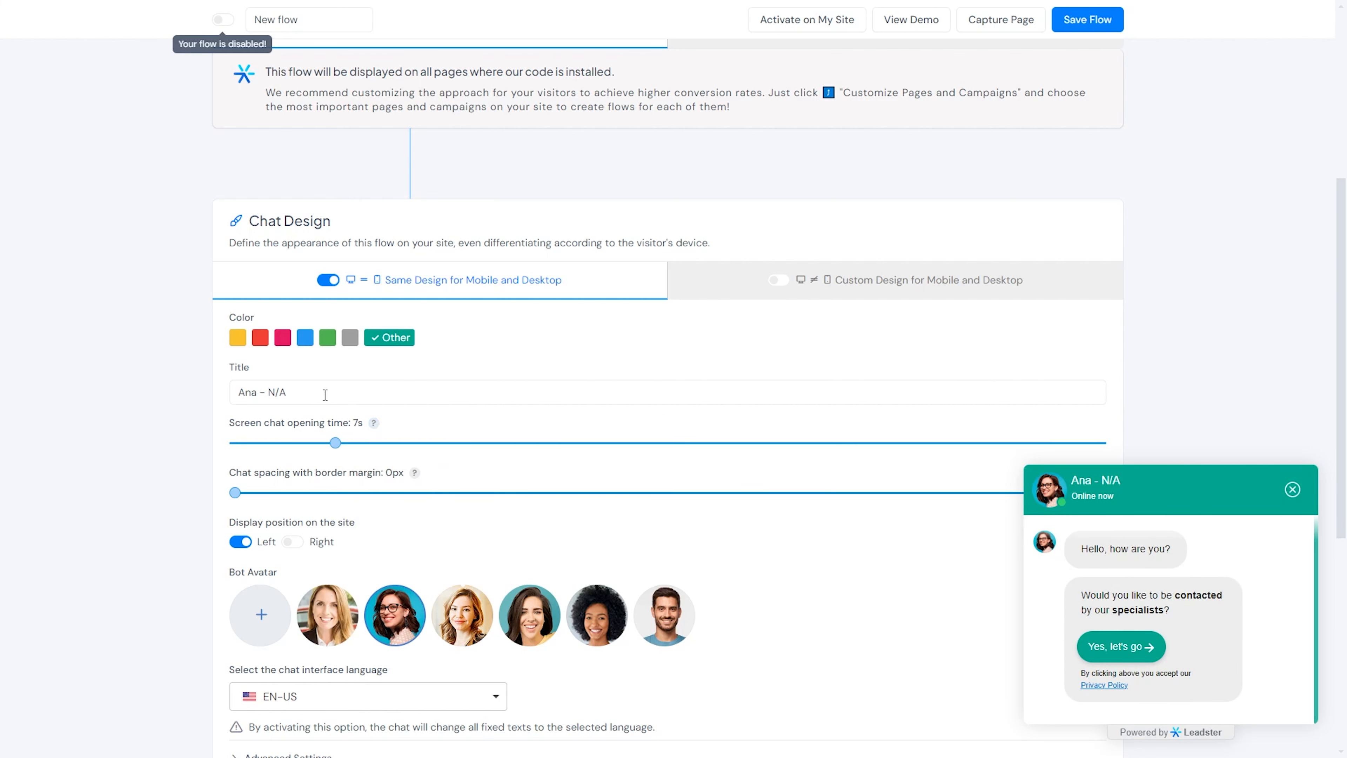
drag(325, 395, 231, 397)
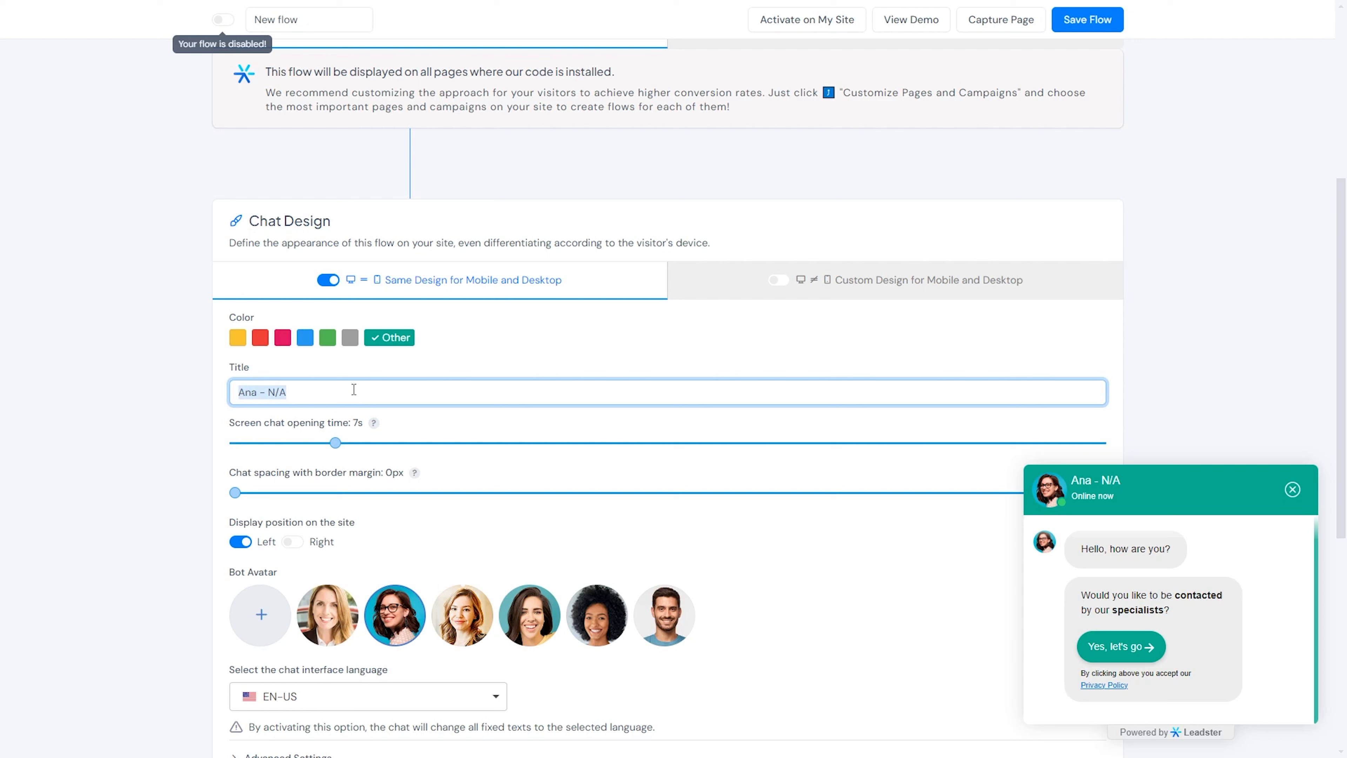
text(Brooke)
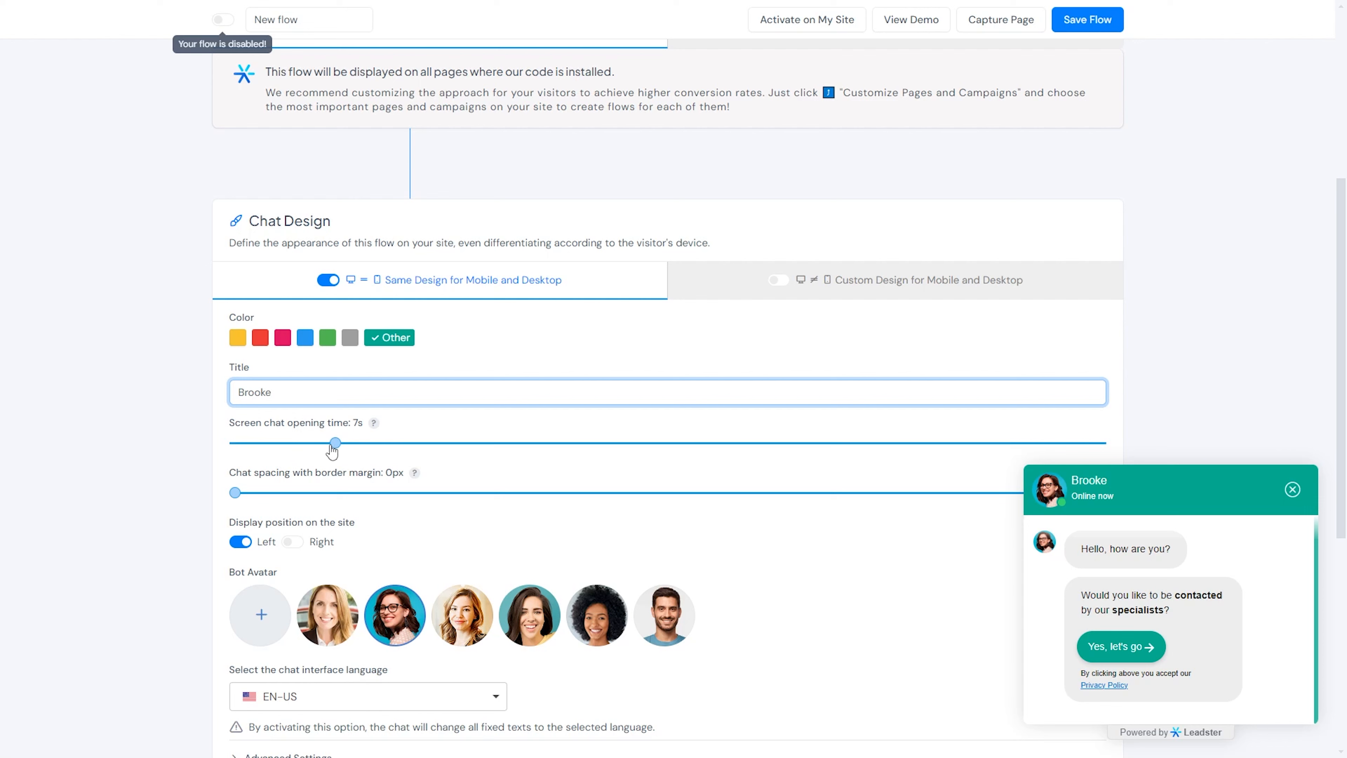
Set the screen chat opening time to 23 s and the chat spacing with border margin to 60 px
drag(339, 447, 180, 460)
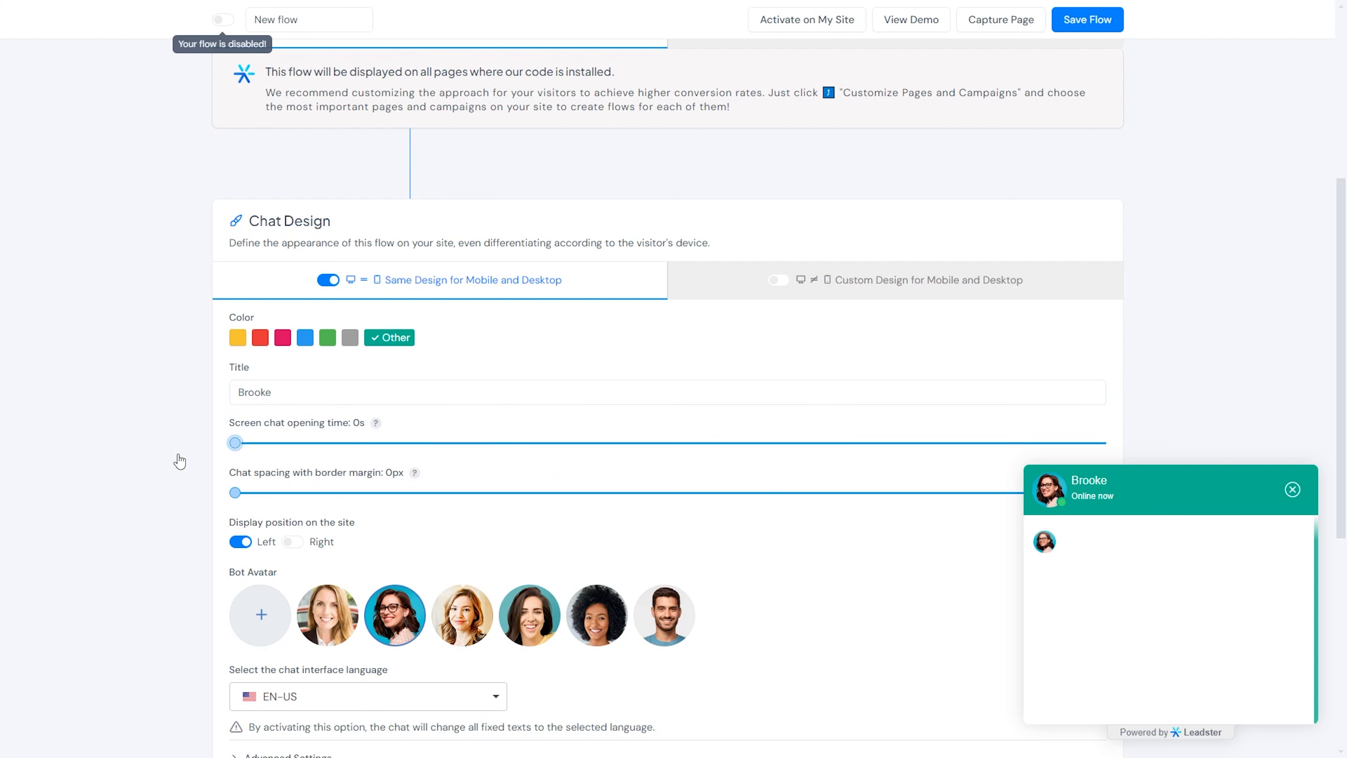
click(568, 443)
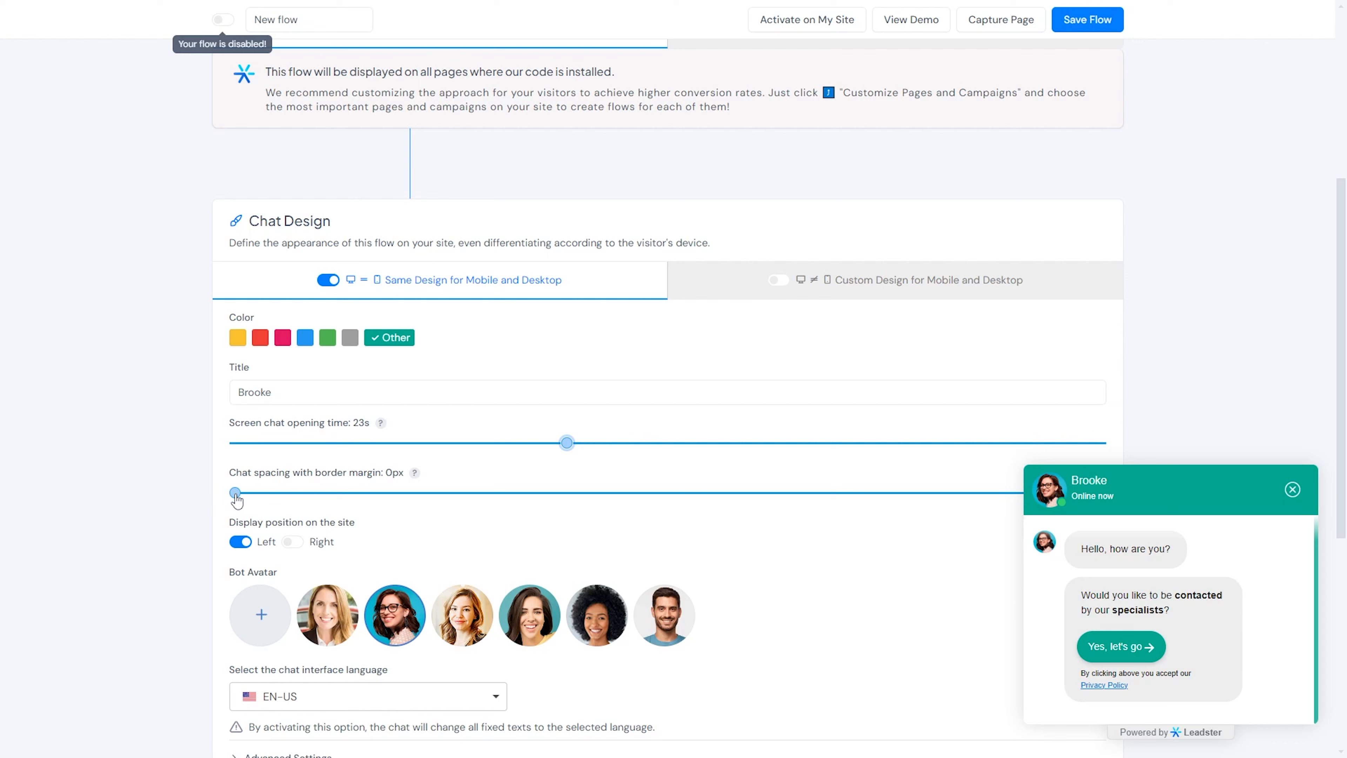
drag(237, 496, 1183, 511)
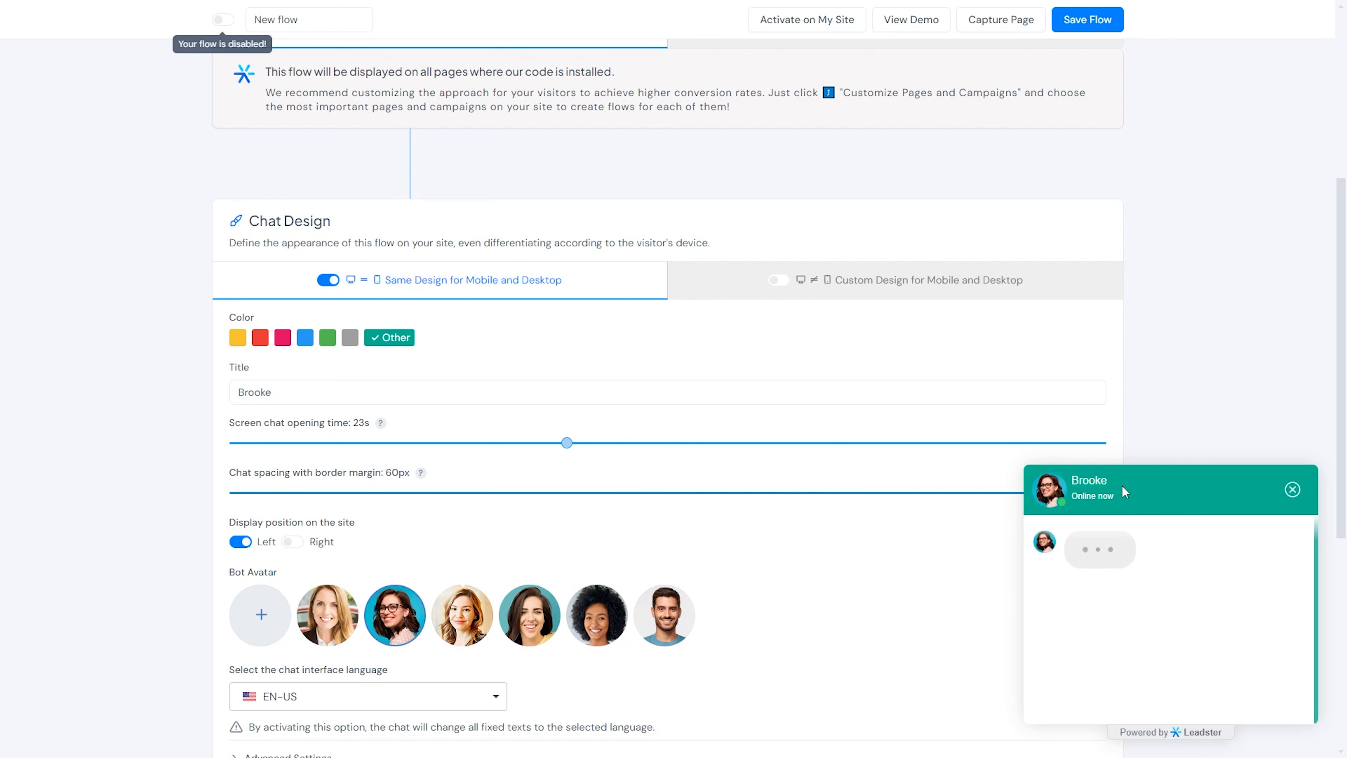
Try the Right display position for the chat and restore it to Left
scroll(51, 384, down, 4)
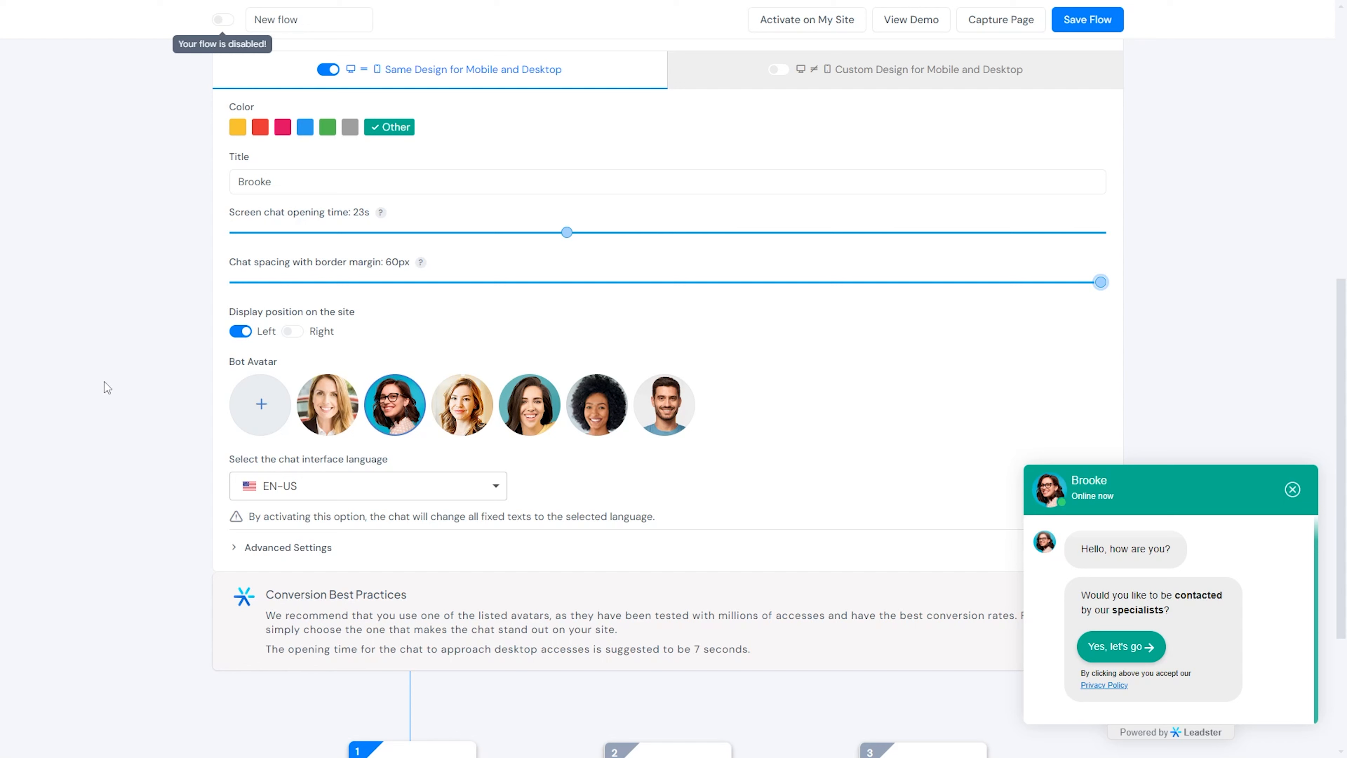
click(291, 334)
scroll(277, 397, down, 3)
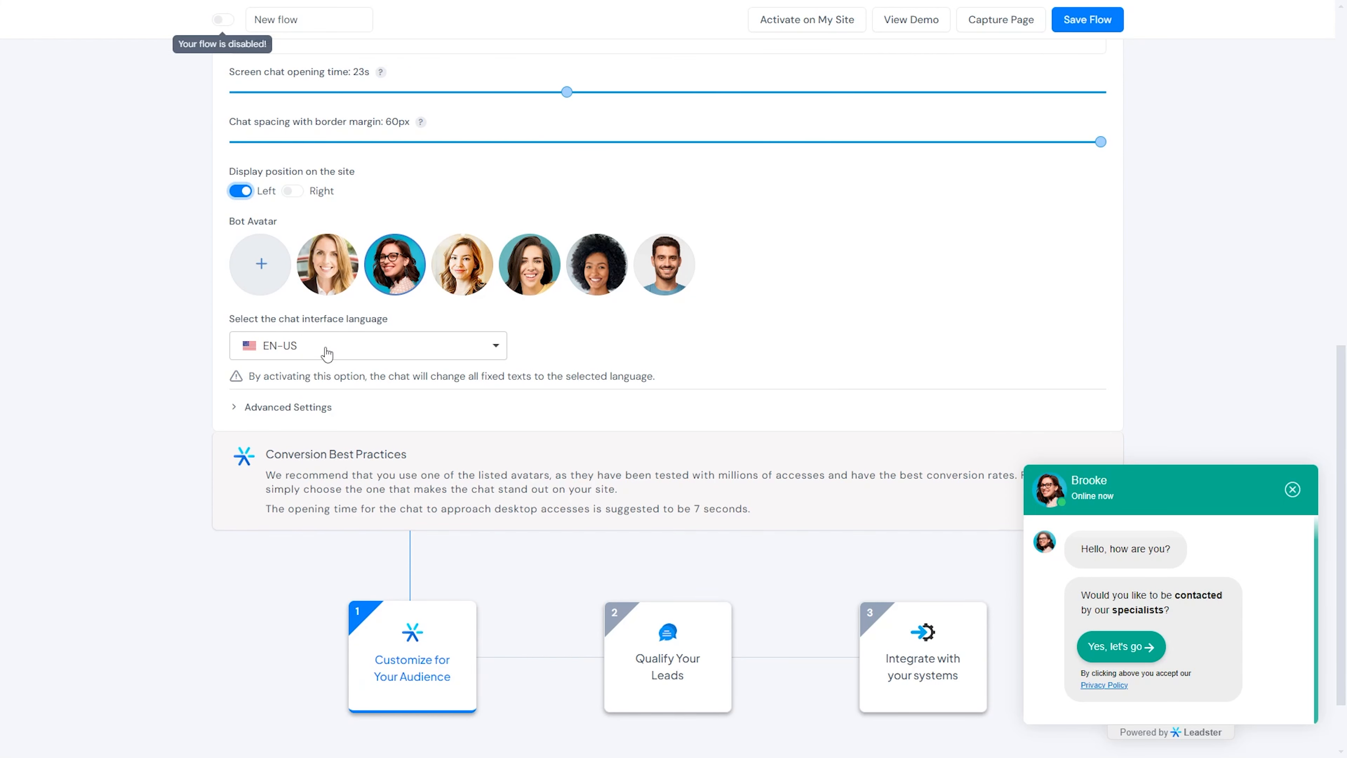
Examine the available chat interface languages and expand the advanced settings to review their options
click(496, 346)
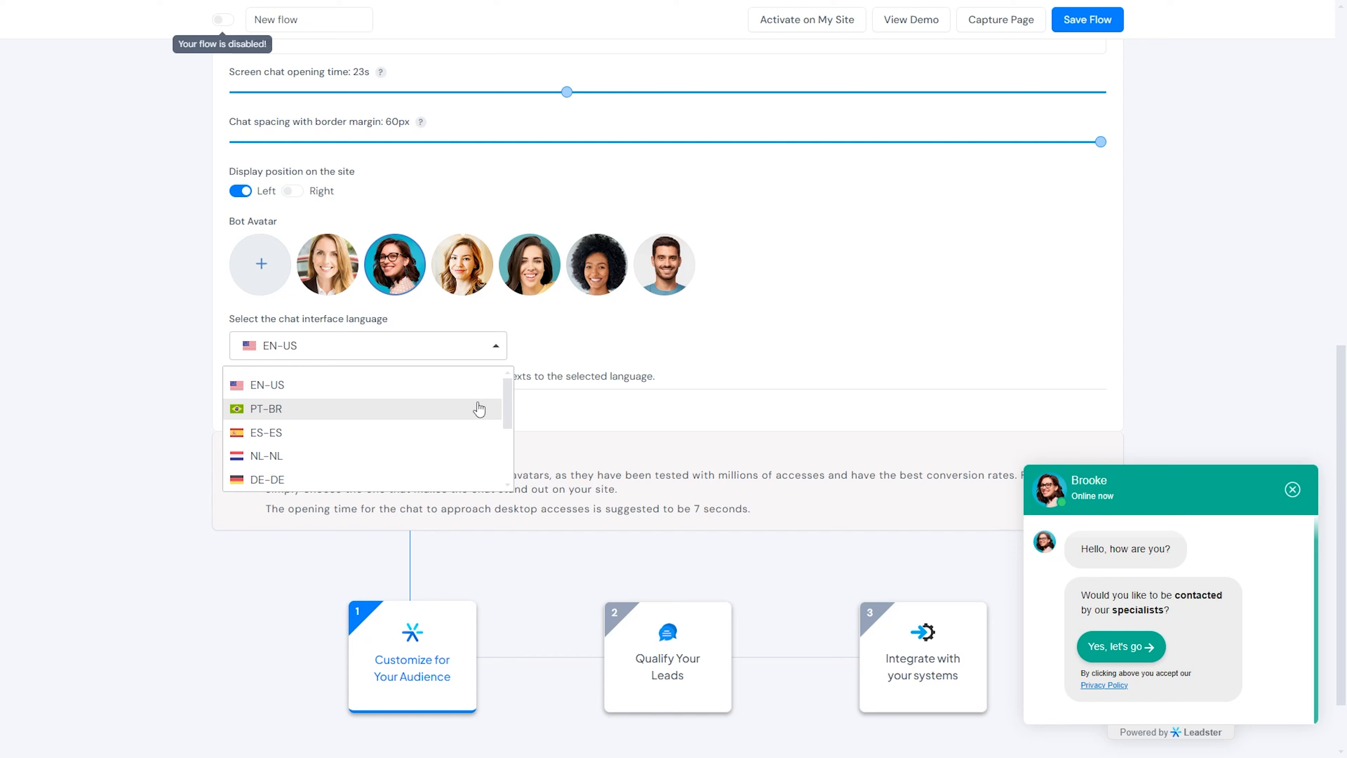
scroll(476, 409, down, 2)
scroll(474, 410, up, 2)
scroll(472, 409, down, 3)
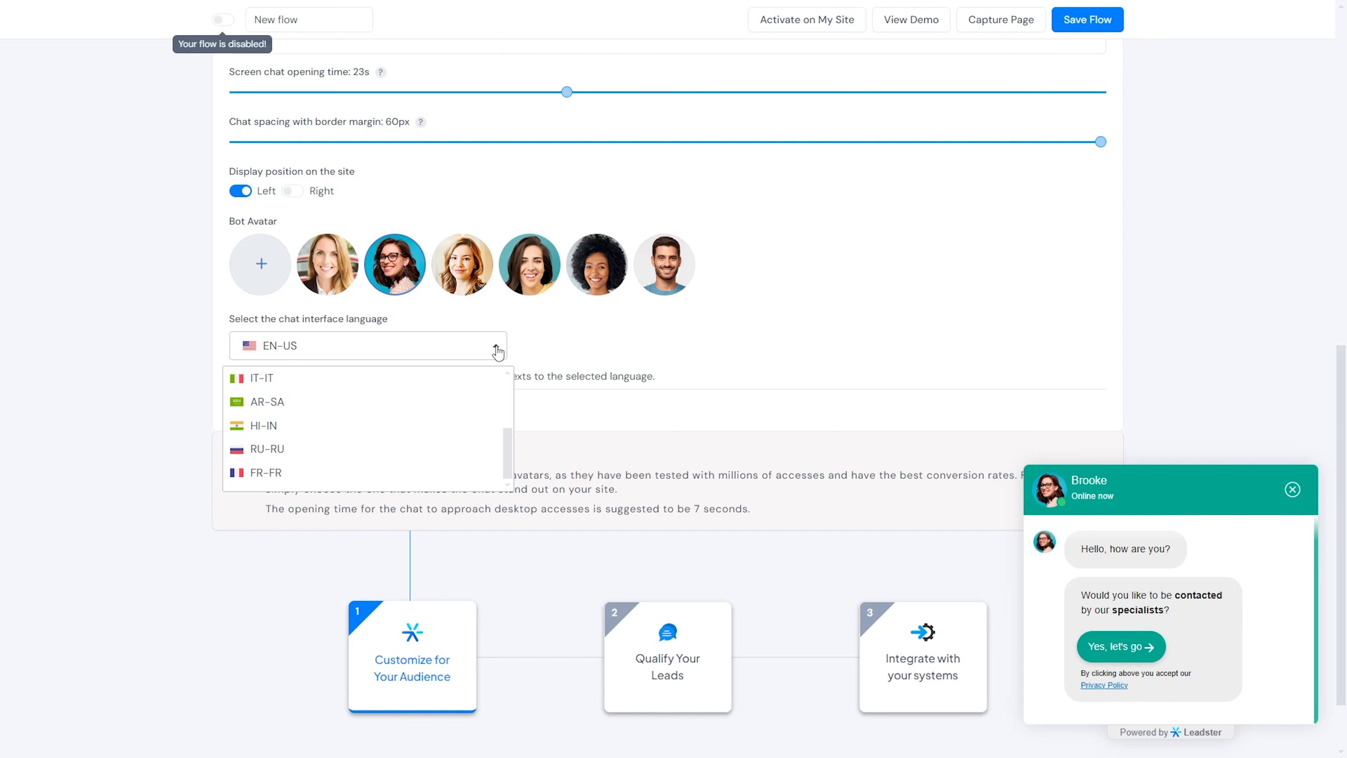
click(237, 327)
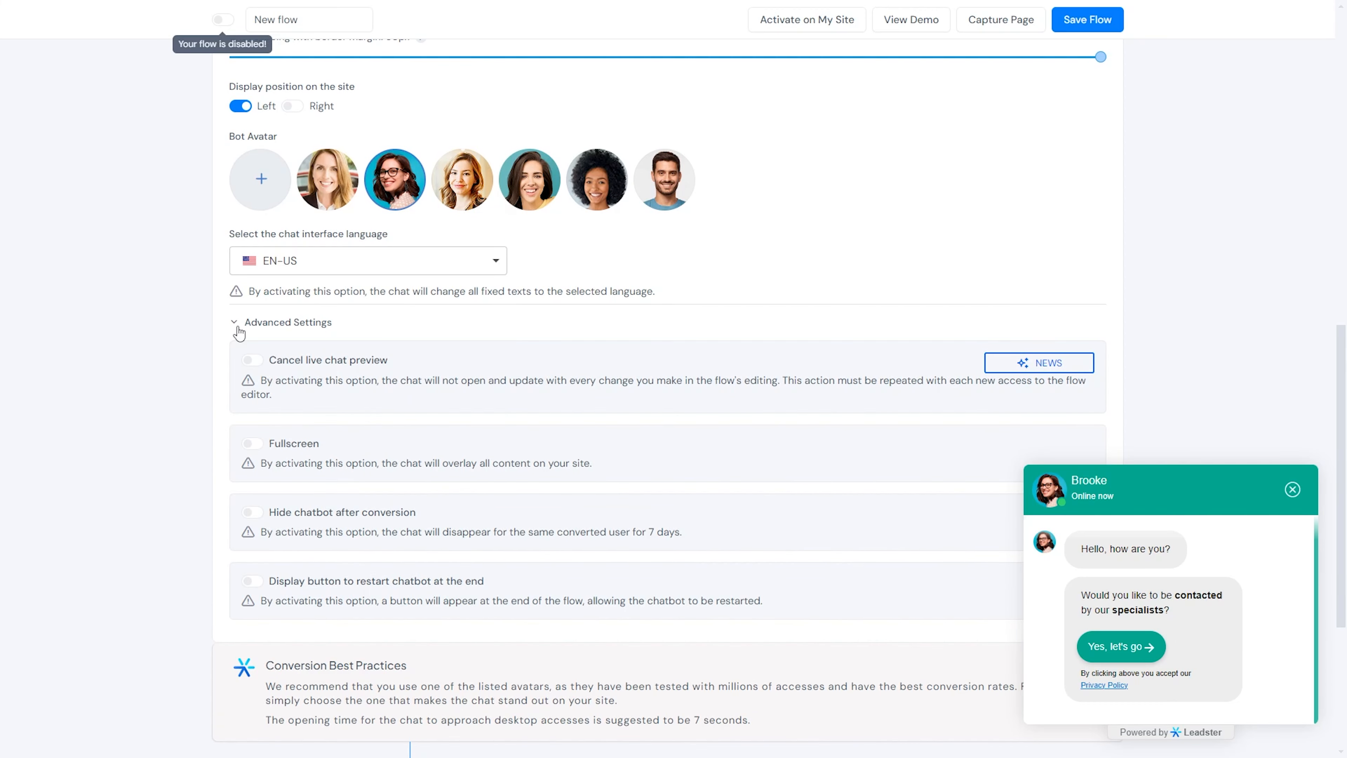
scroll(238, 333, down, 2)
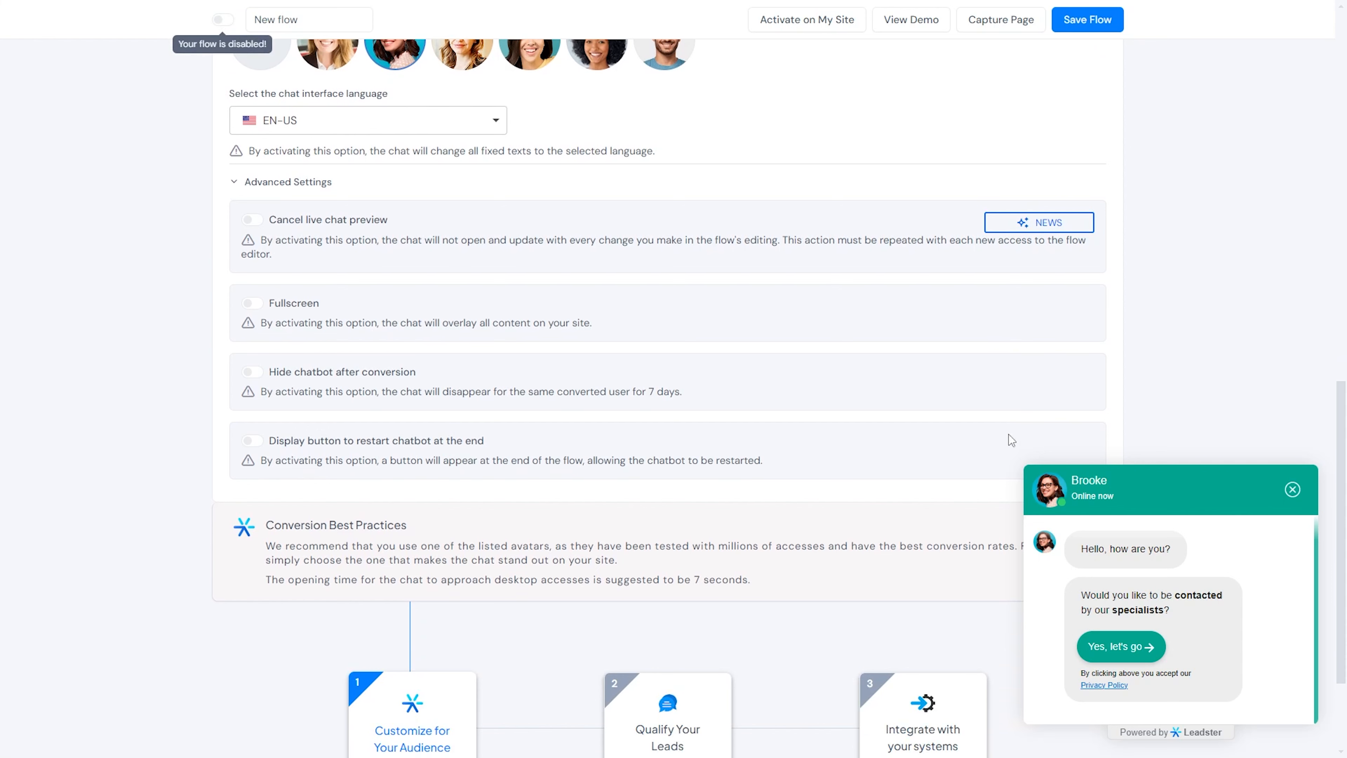
Close the live chat preview and advance the flow to the Qualify Your Leads stage
click(1292, 491)
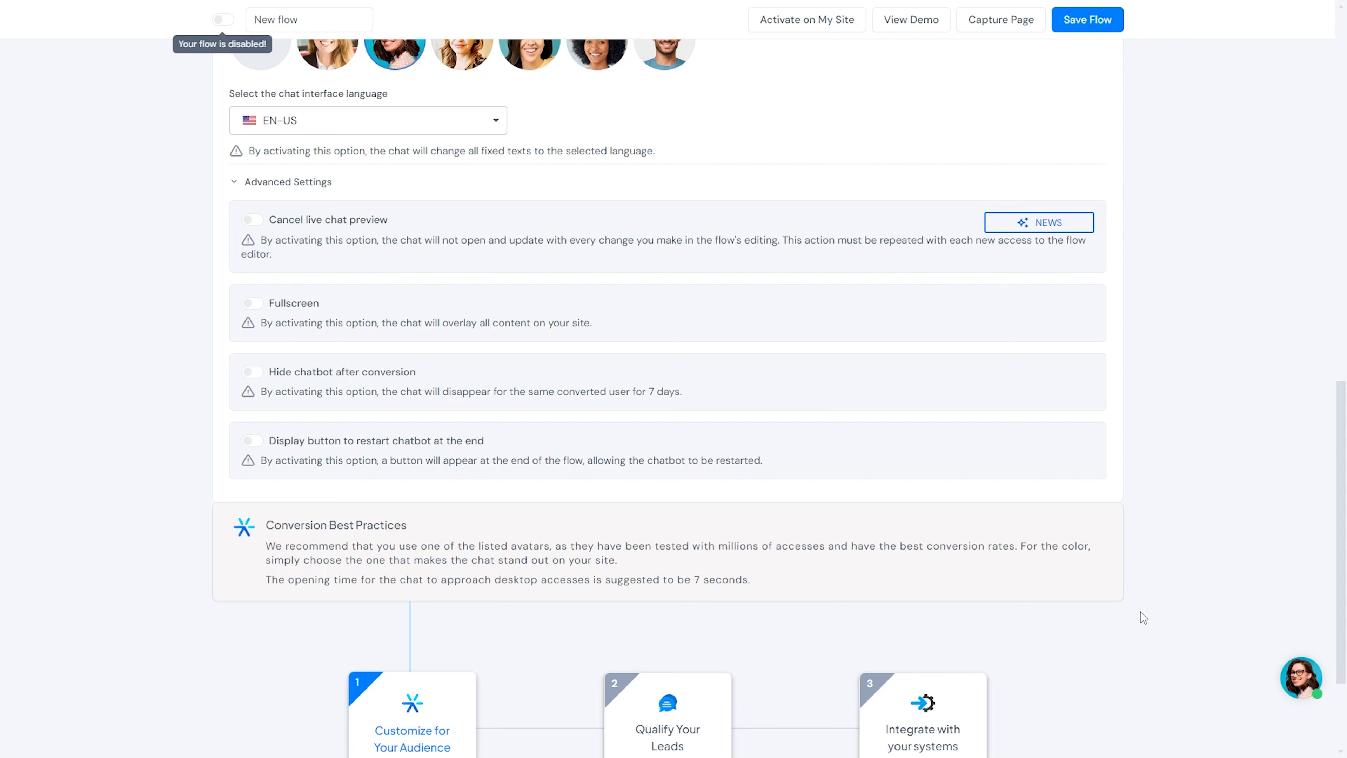
scroll(1141, 612, down, 3)
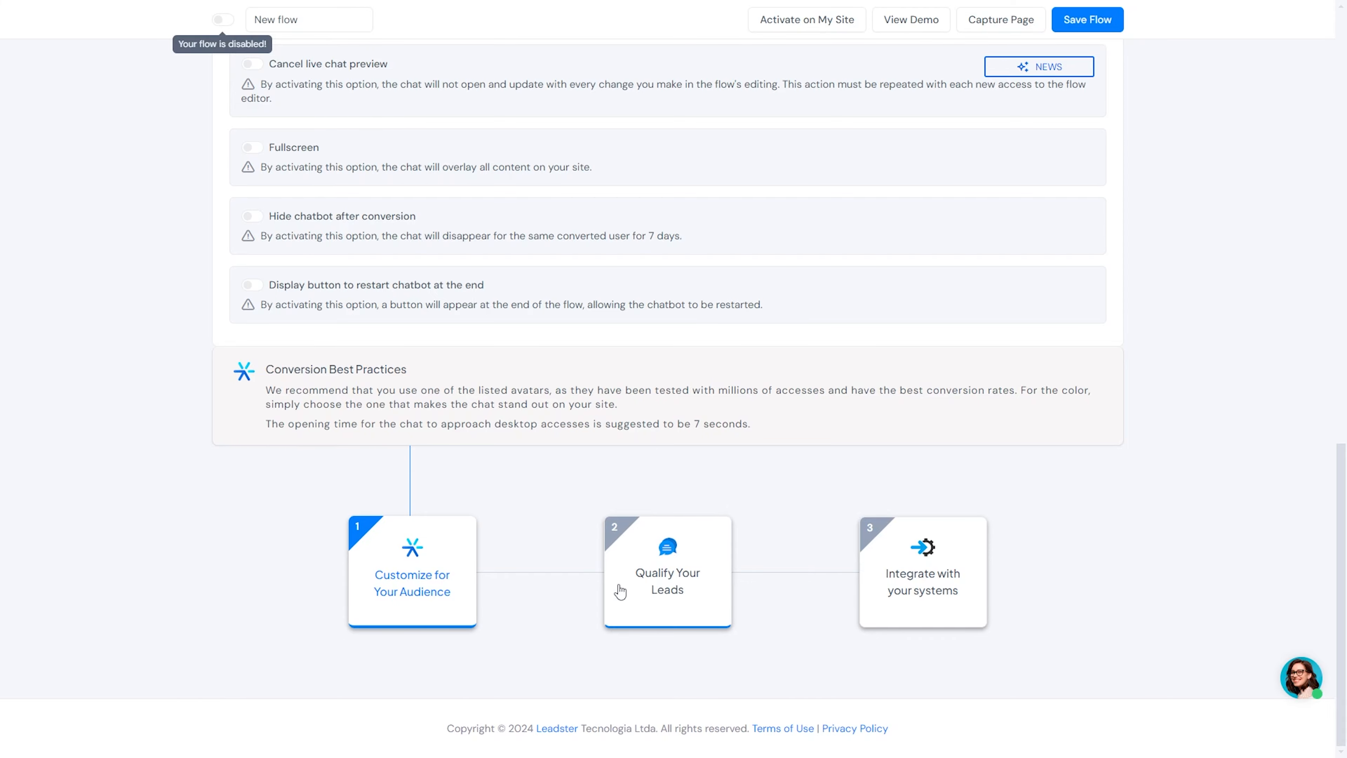
click(651, 590)
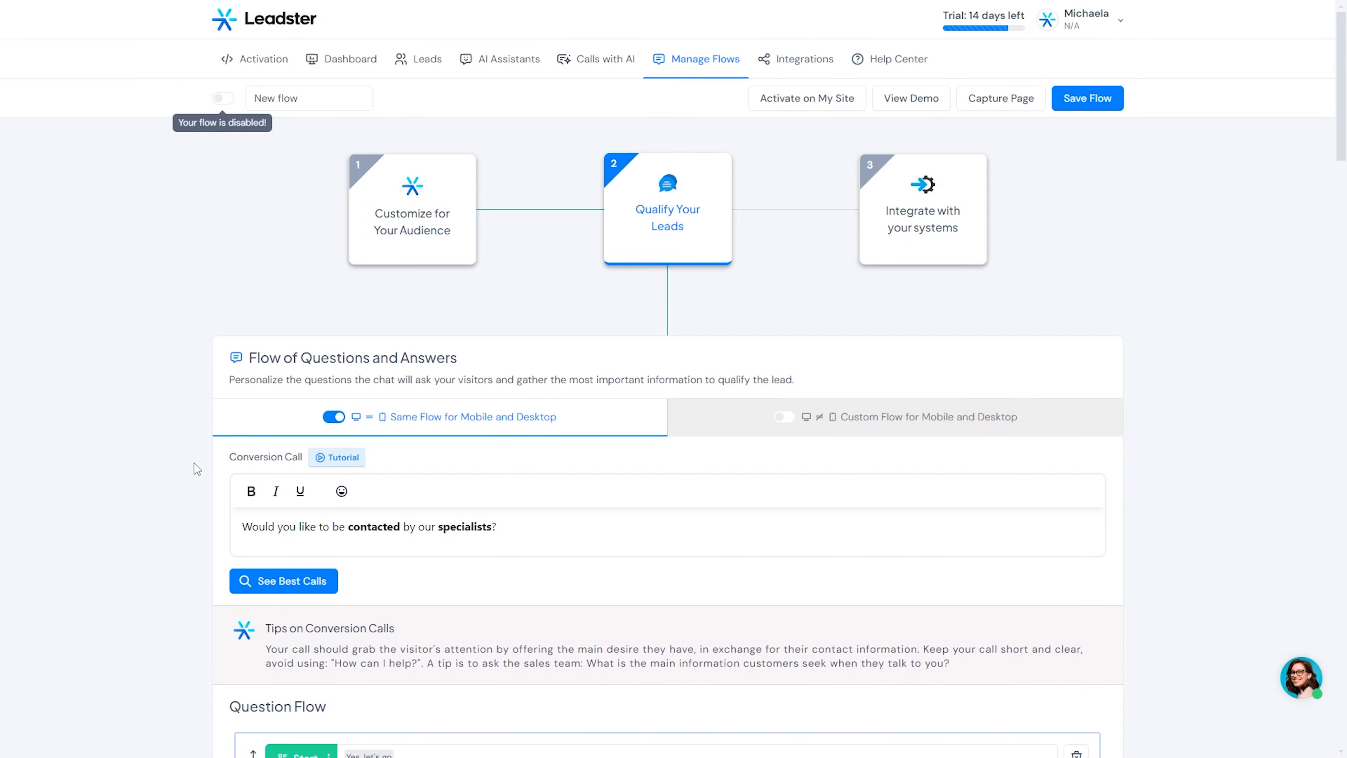
Review the conversion call and the sequence of messages and answer blocks in the question flow
scroll(194, 463, down, 5)
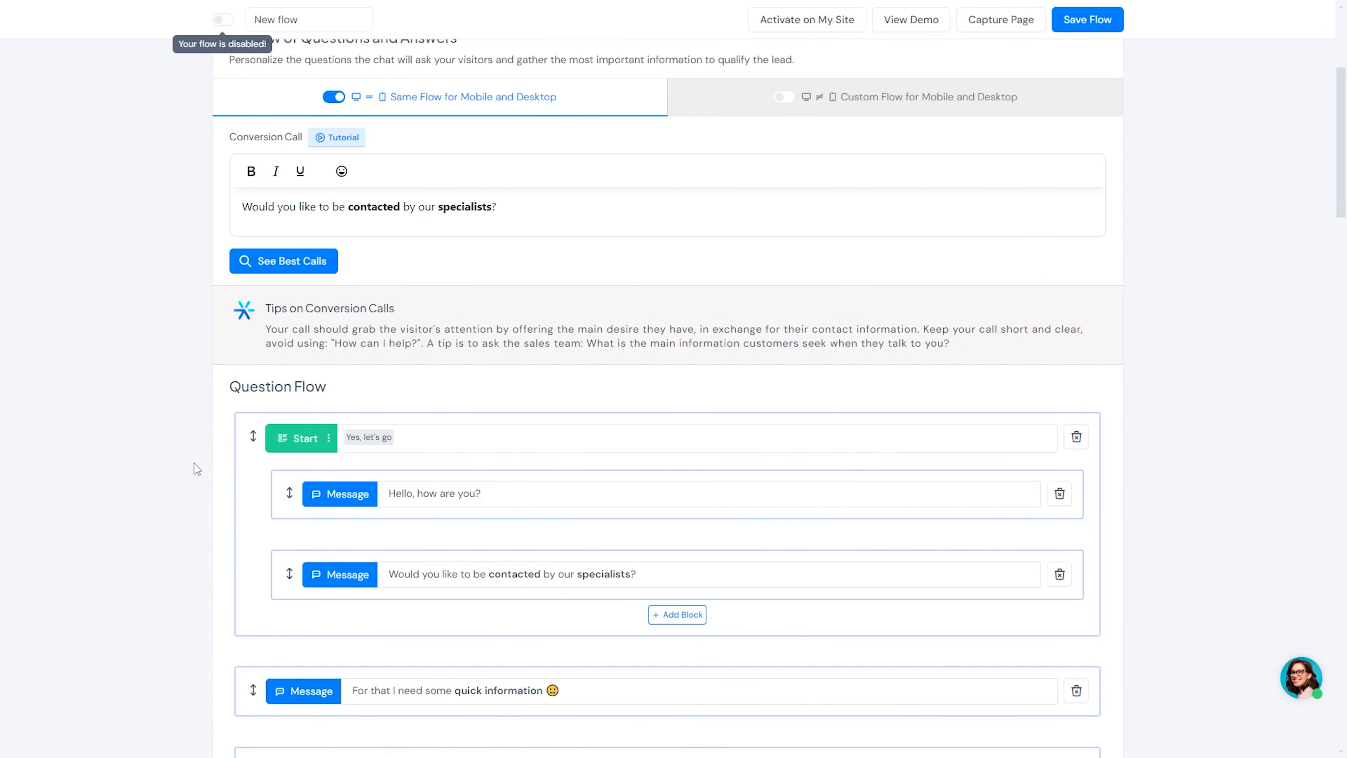
scroll(194, 464, down, 5)
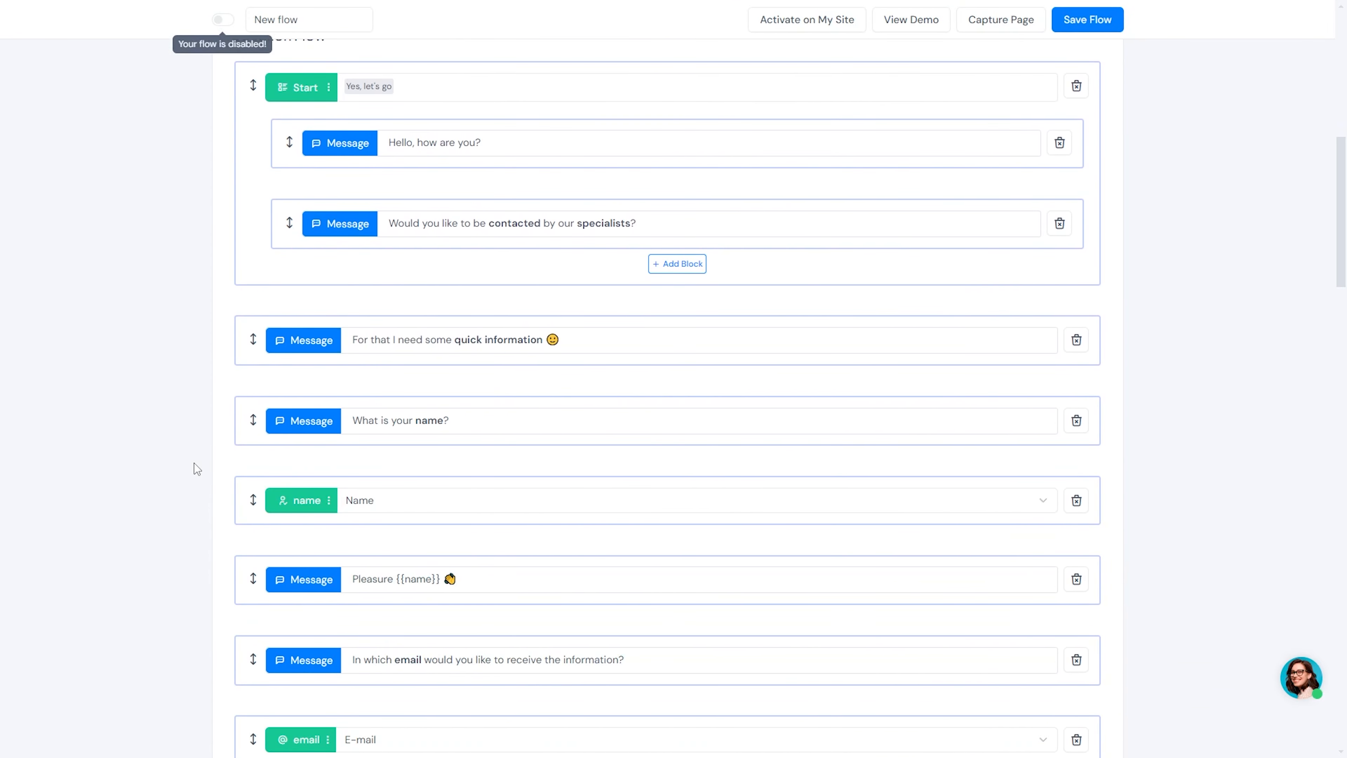
scroll(193, 464, up, 4)
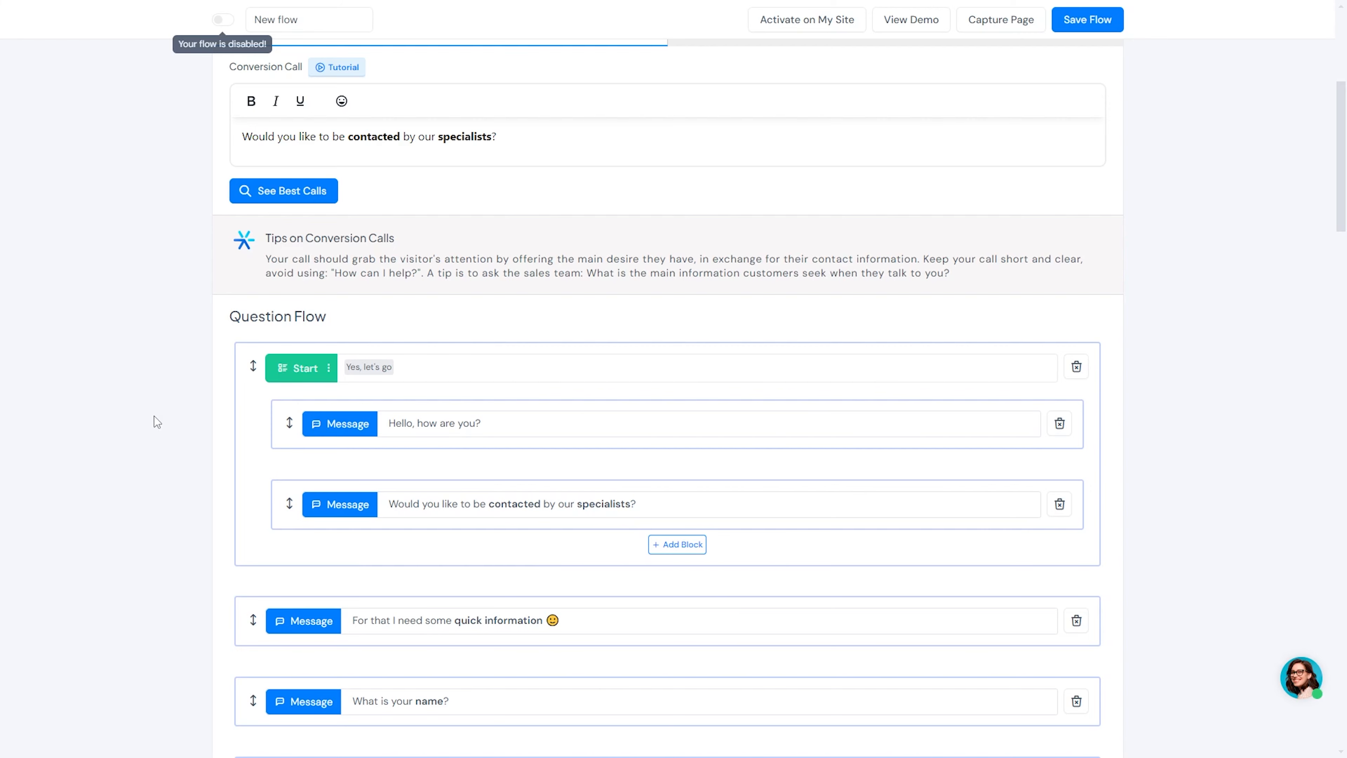
scroll(191, 406, down, 3)
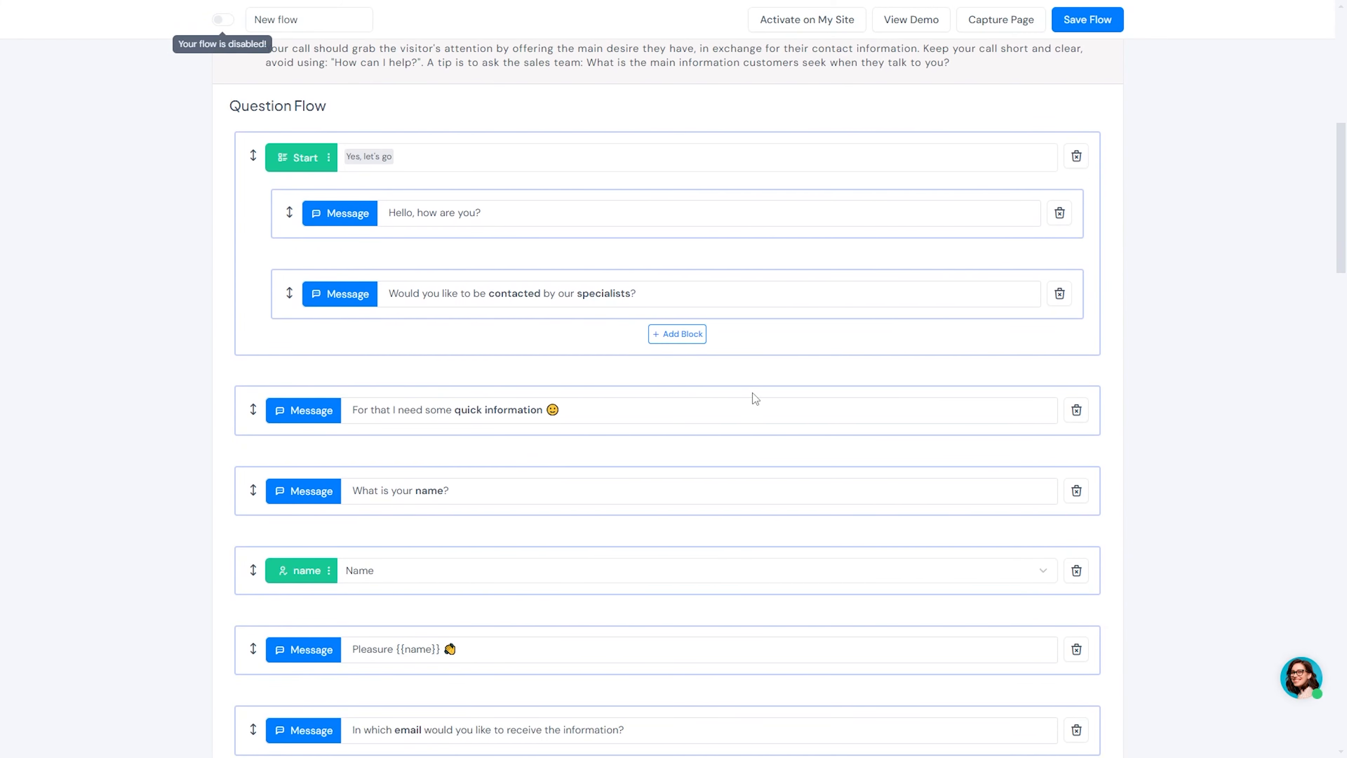
Review the question flow's messages, contact answer blocks and interest conditions
scroll(548, 438, down, 3)
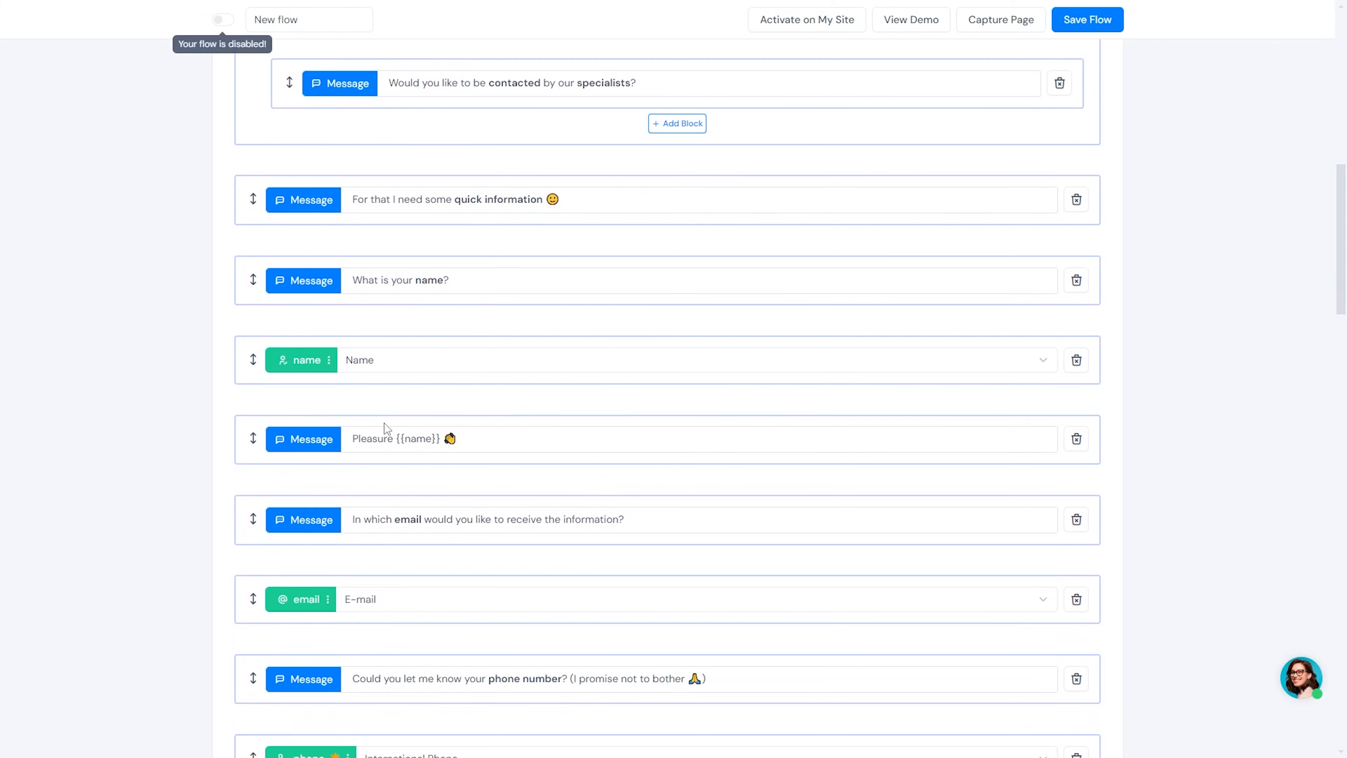
scroll(382, 433, down, 4)
scroll(259, 581, down, 8)
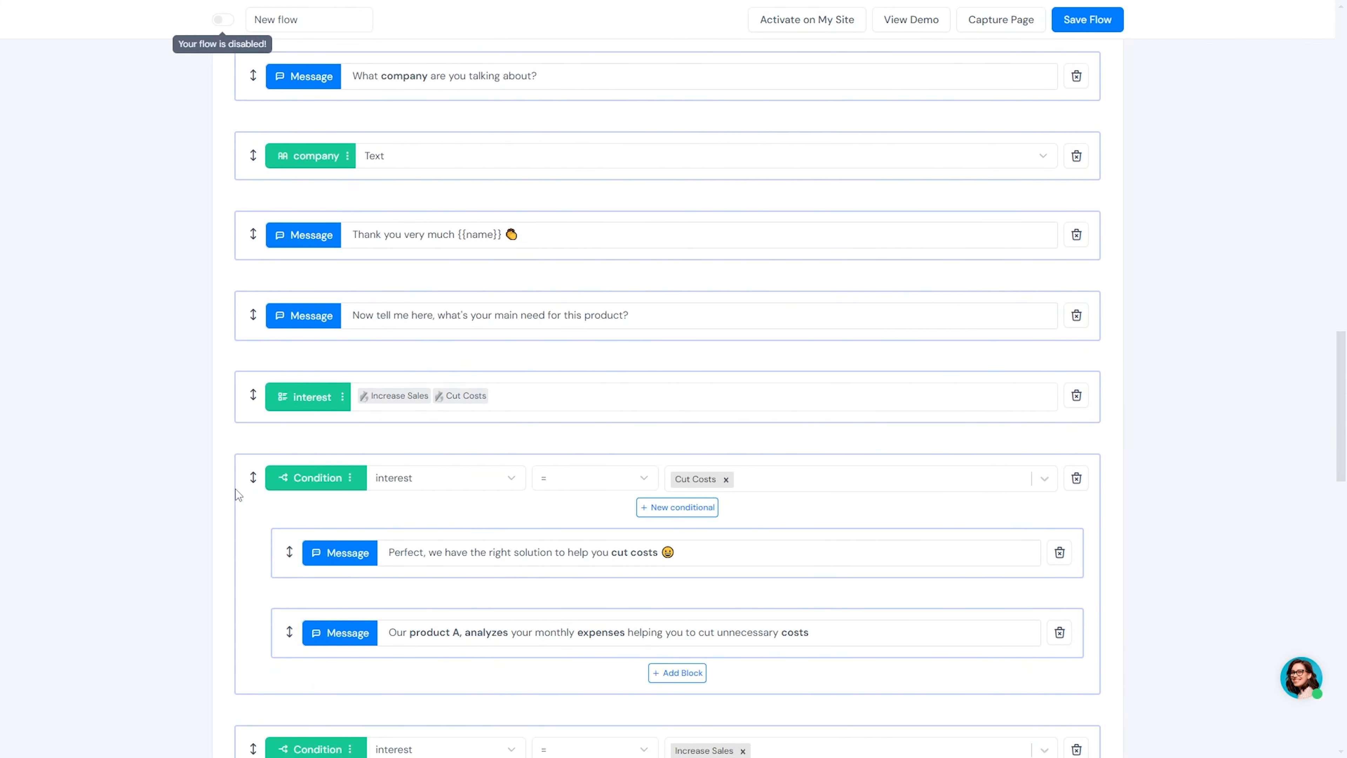
scroll(236, 489, up, 20)
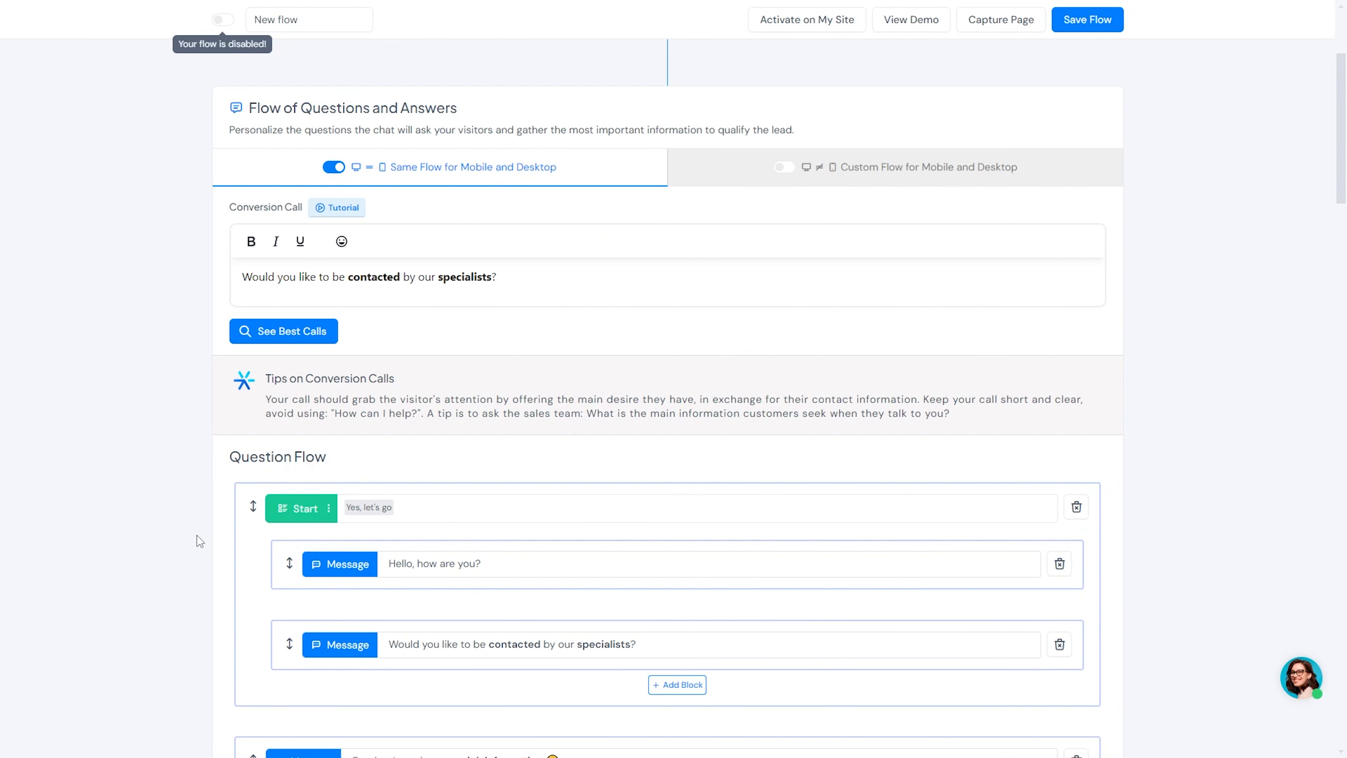
scroll(957, 428, down, 6)
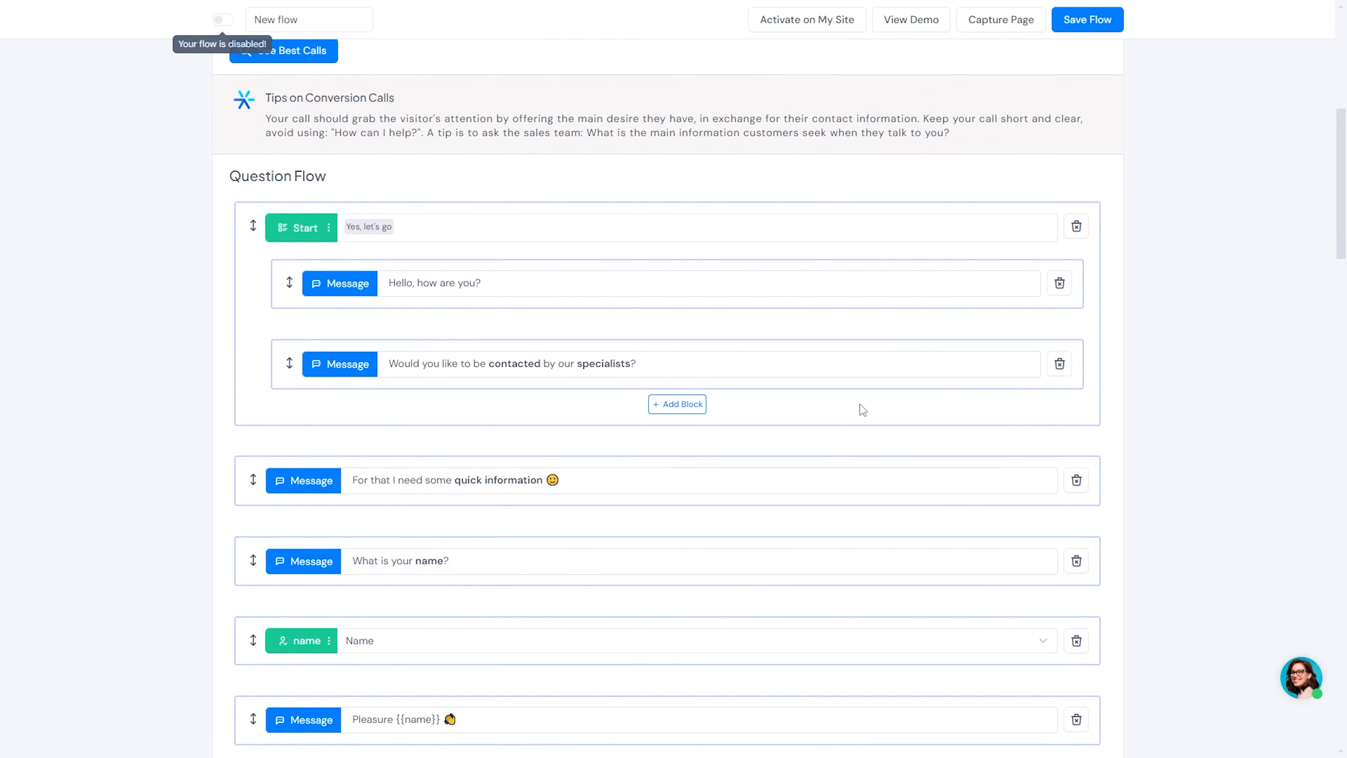
scroll(1149, 244, down, 3)
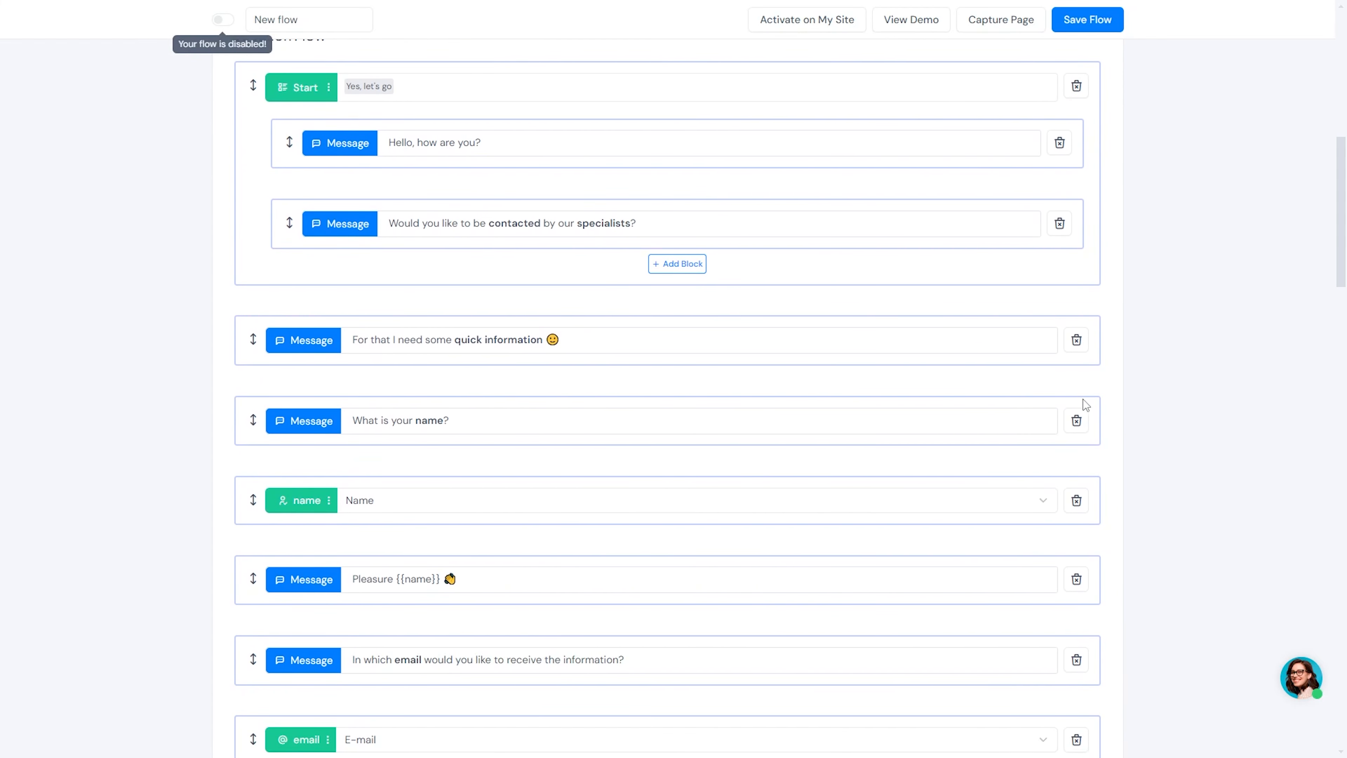
scroll(1085, 377, down, 4)
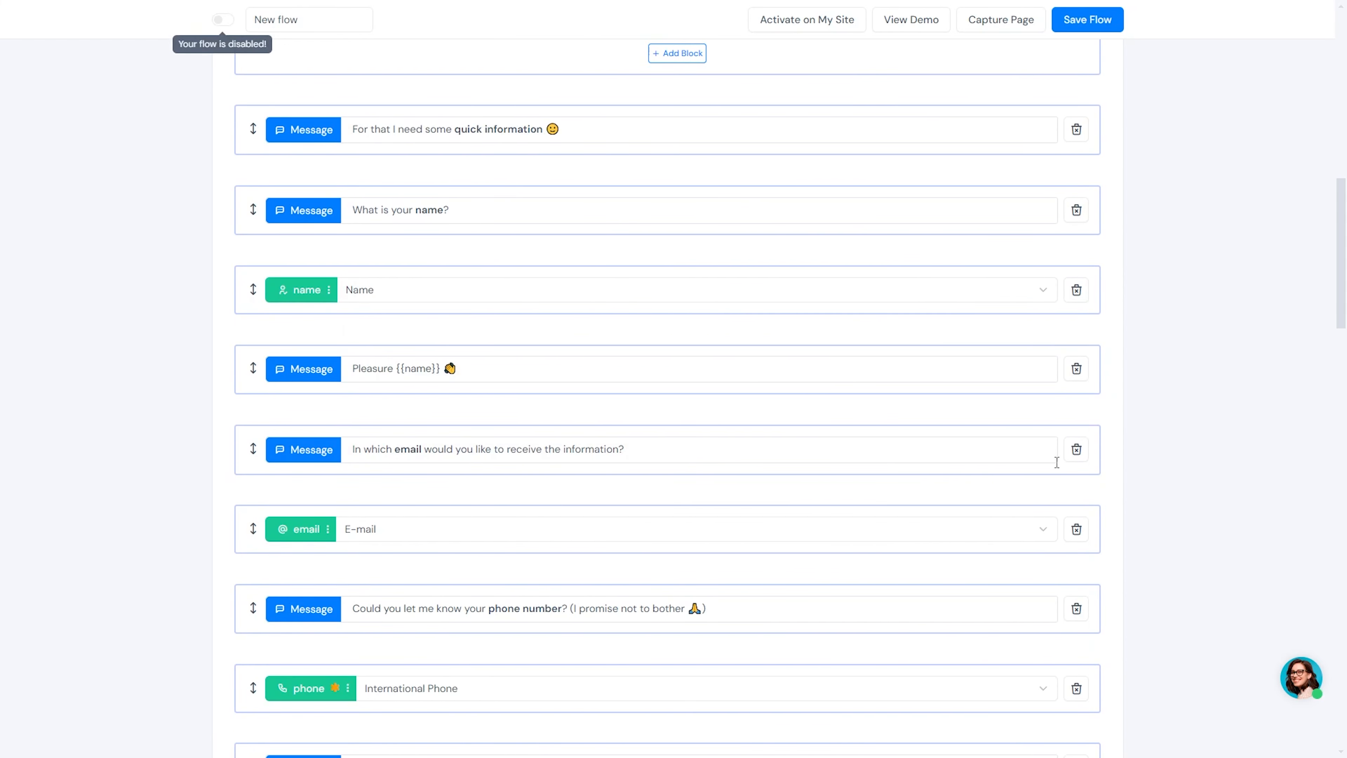
Delete the International Phone answer block and the message asking for the phone number from the question flow
scroll(1076, 465, down, 3)
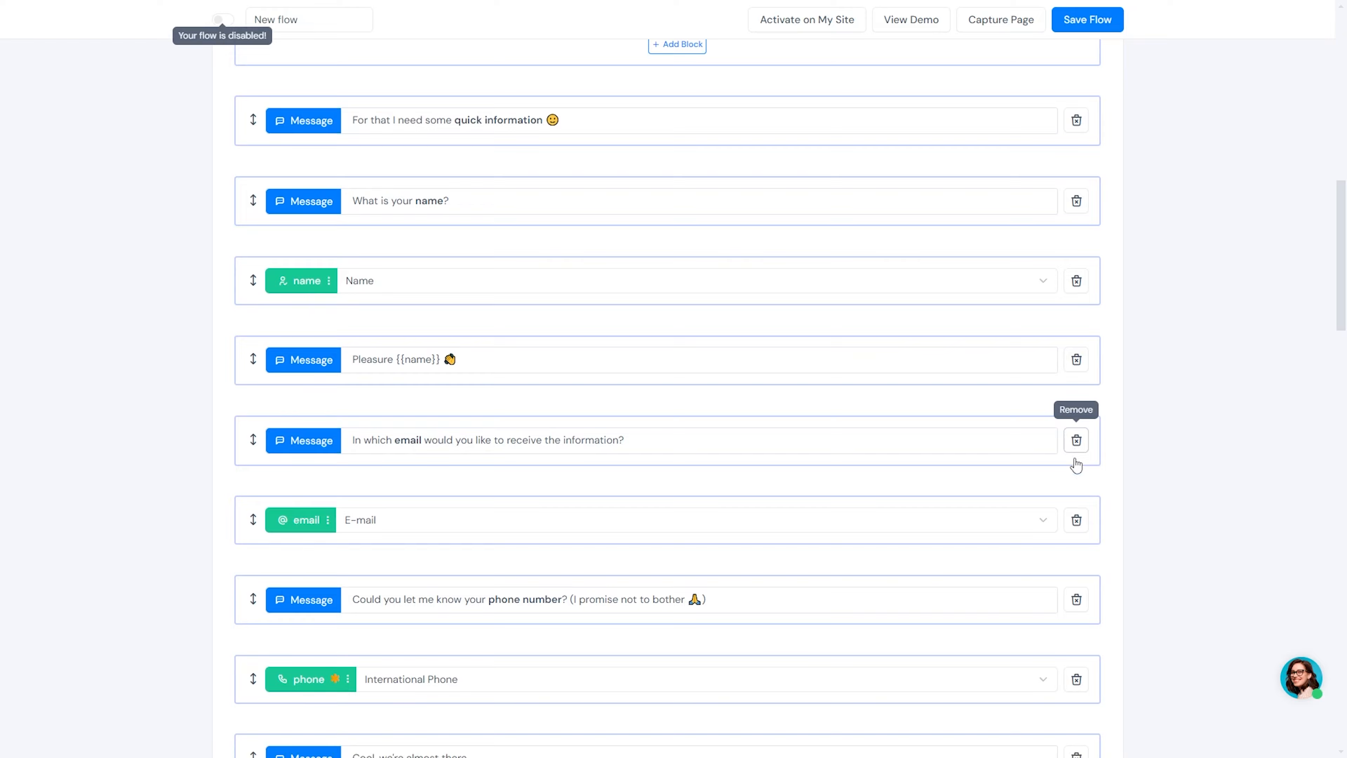
click(1075, 552)
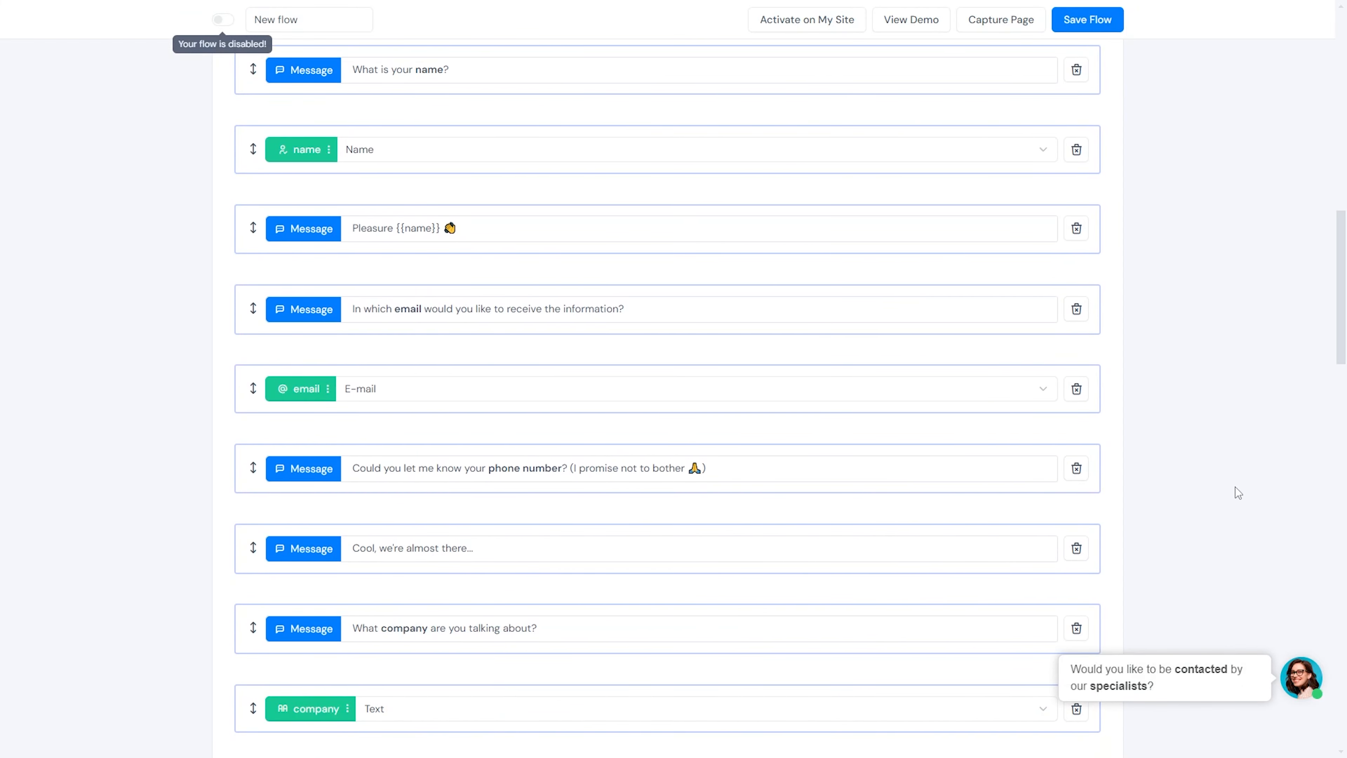
click(1076, 468)
Try adding a second conditional to the Cut Costs condition and check its operator and field choices
scroll(1225, 438, down, 7)
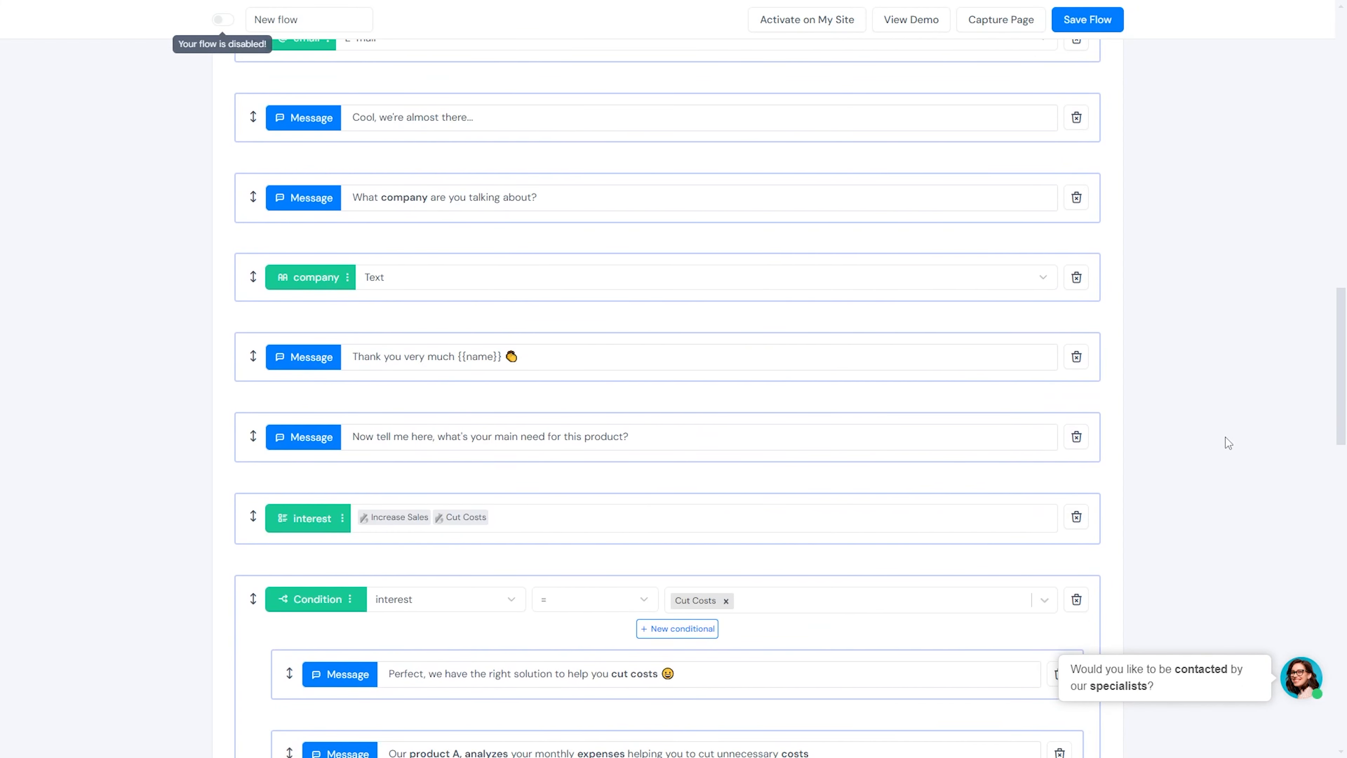
scroll(1225, 437, down, 6)
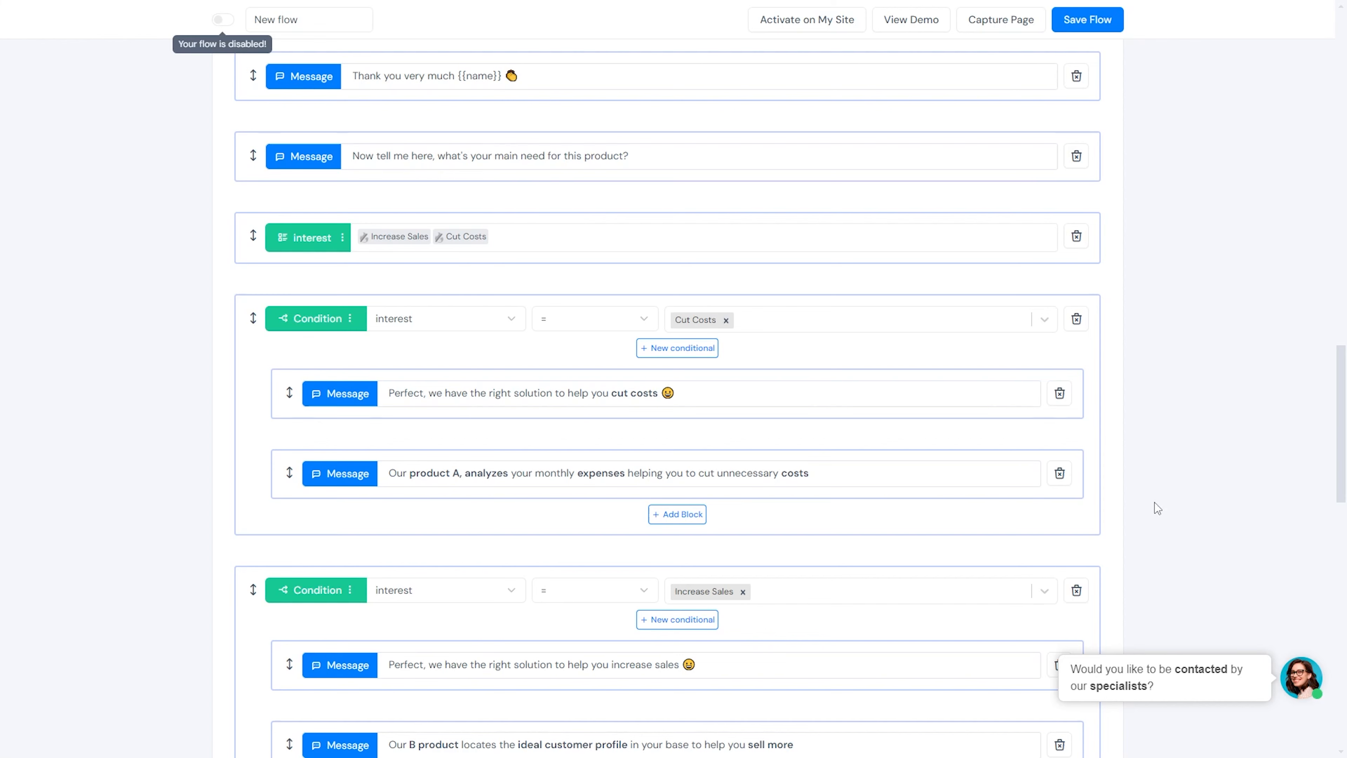
click(647, 350)
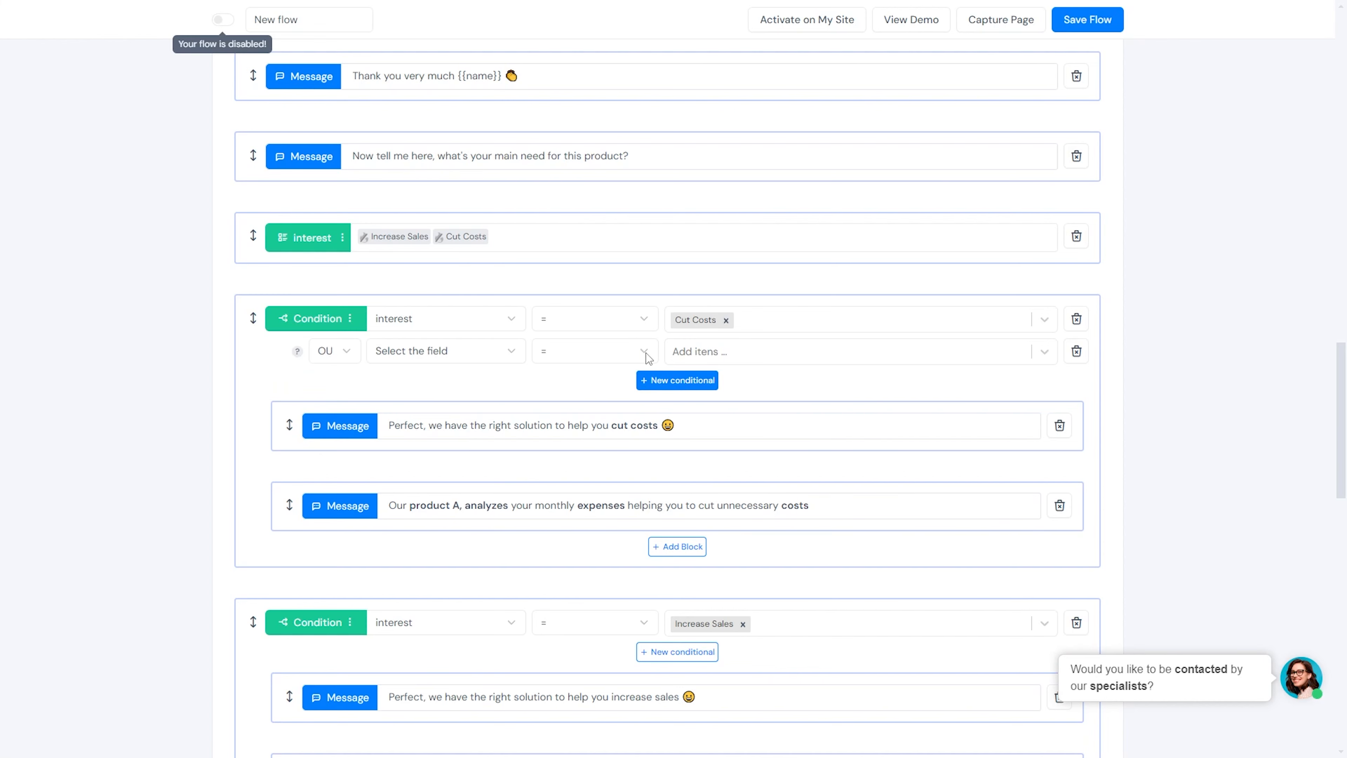
click(350, 354)
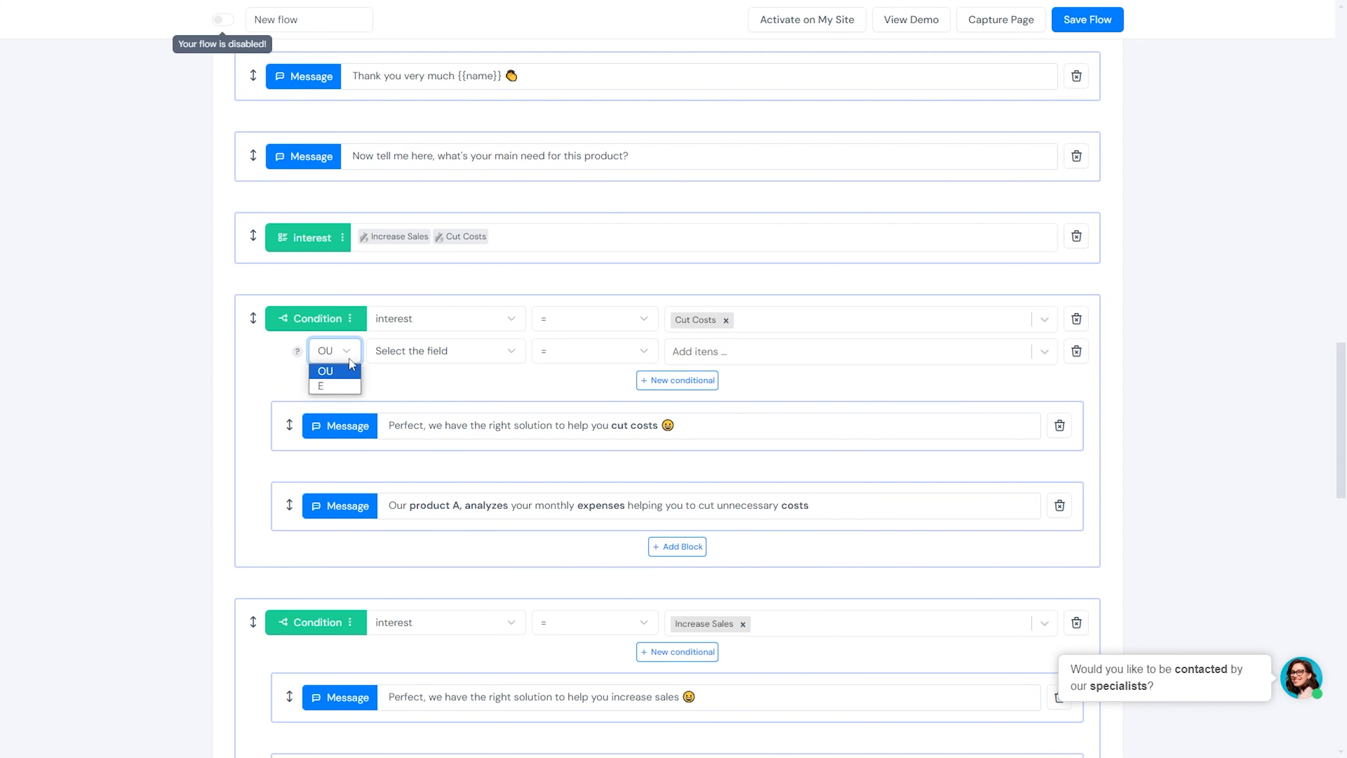
click(446, 351)
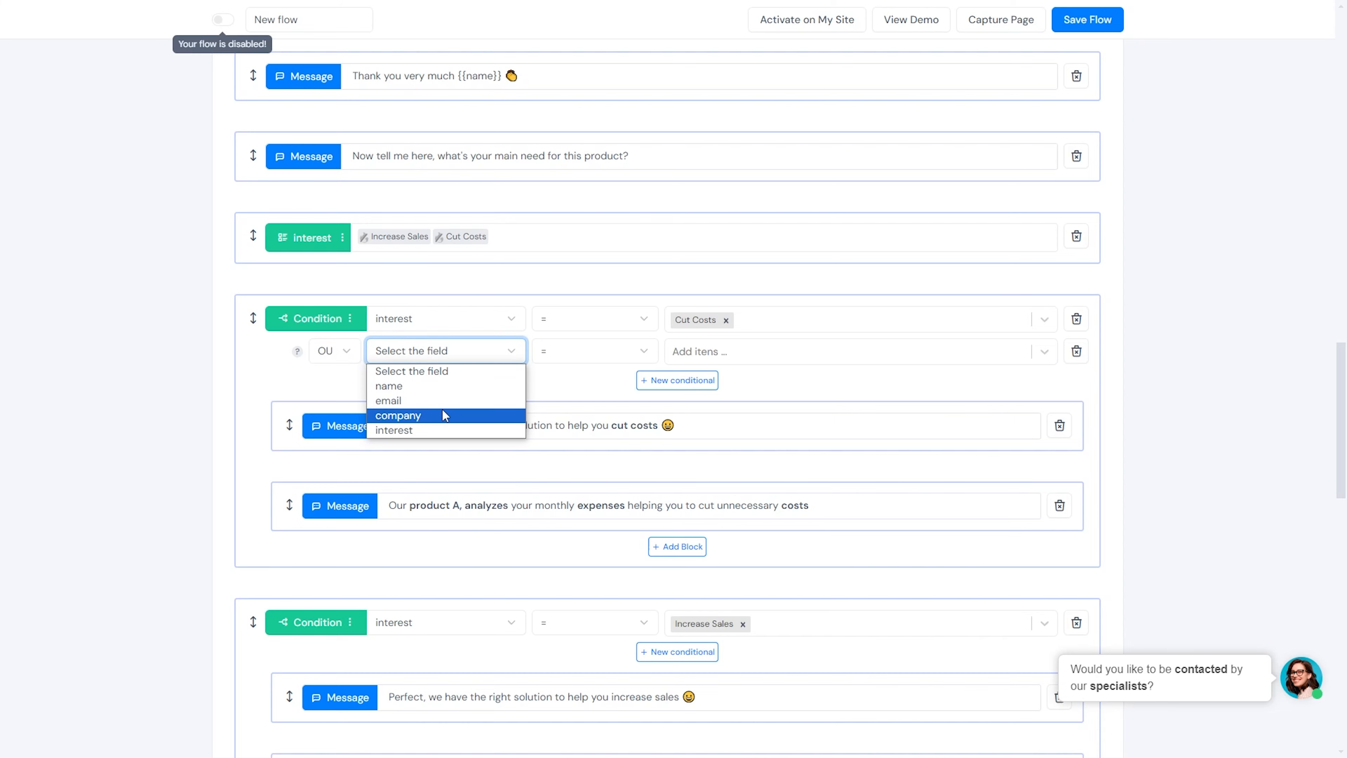
Examine the block types available under the Cut Costs condition and the flow options for mobile and desktop
scroll(1244, 388, down, 2)
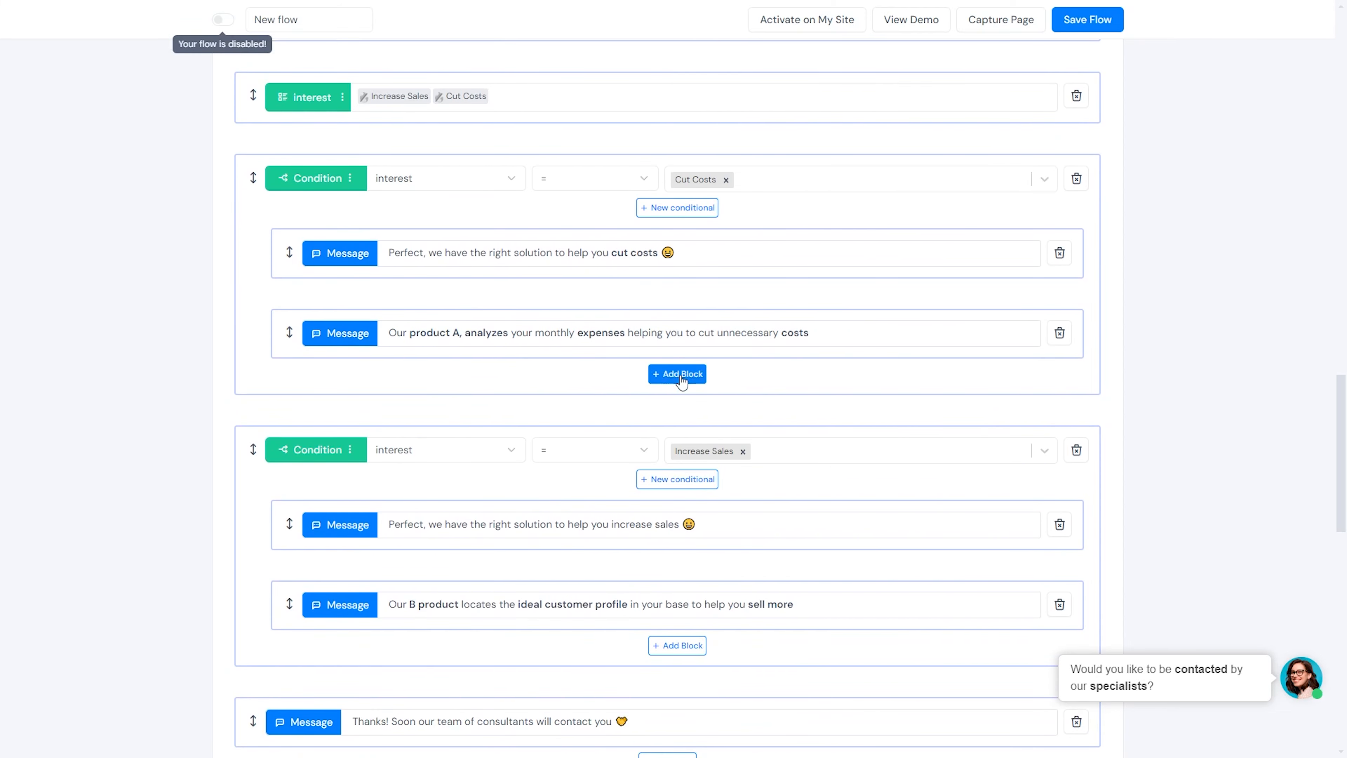
click(681, 376)
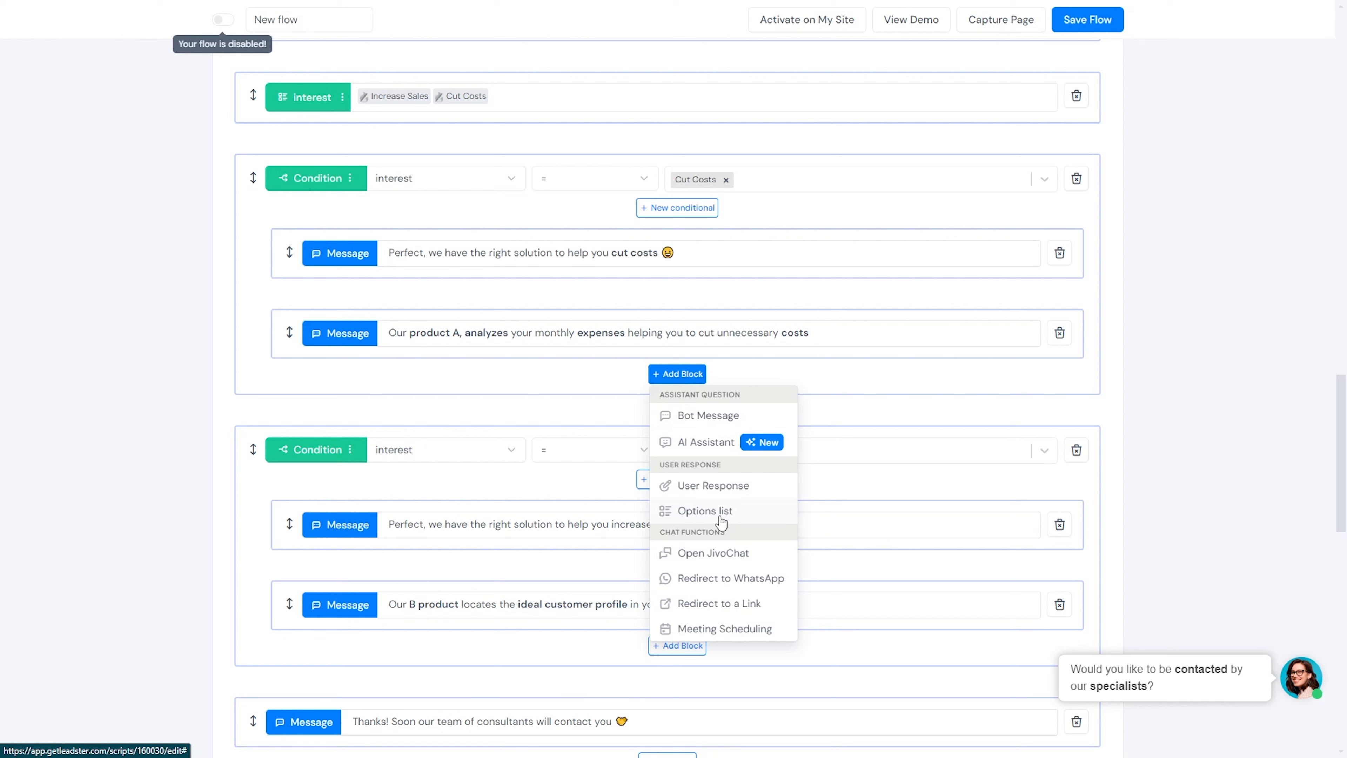
click(1216, 426)
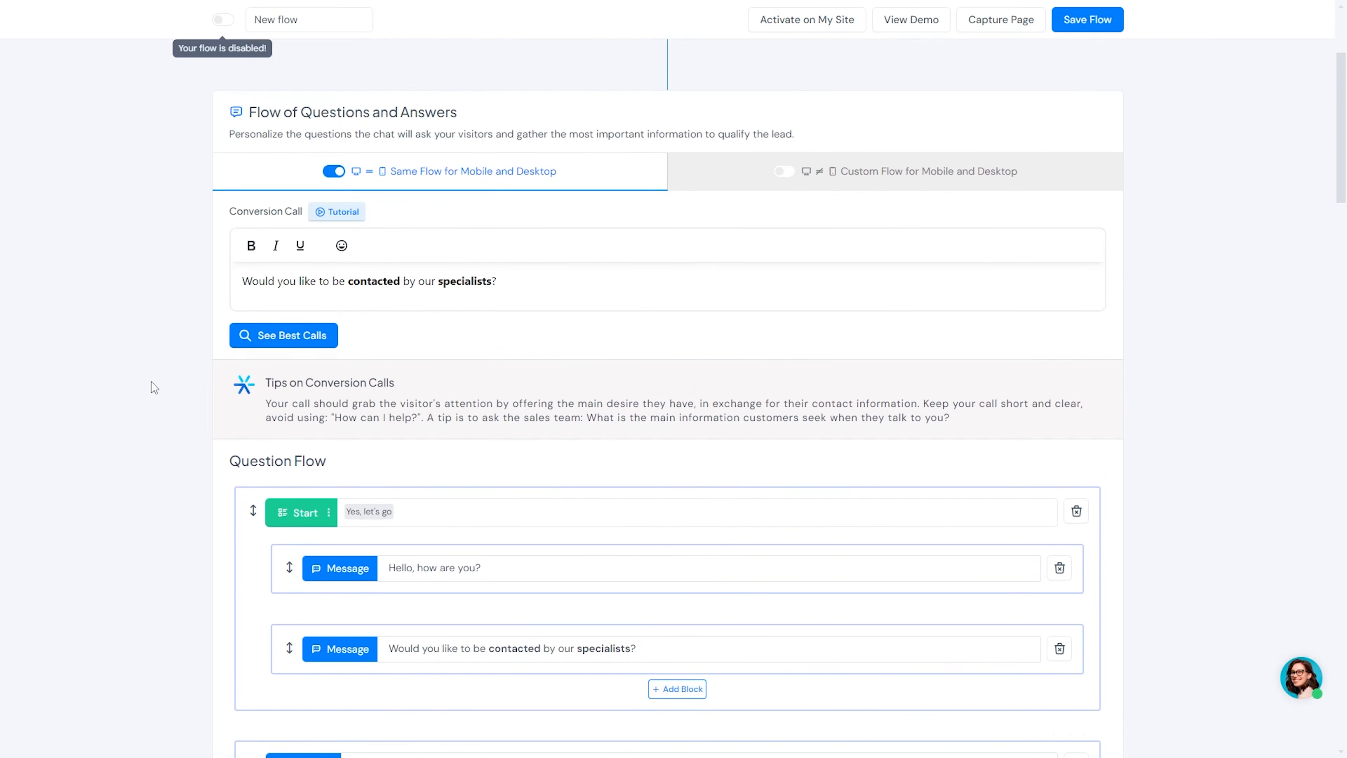
scroll(151, 381, up, 5)
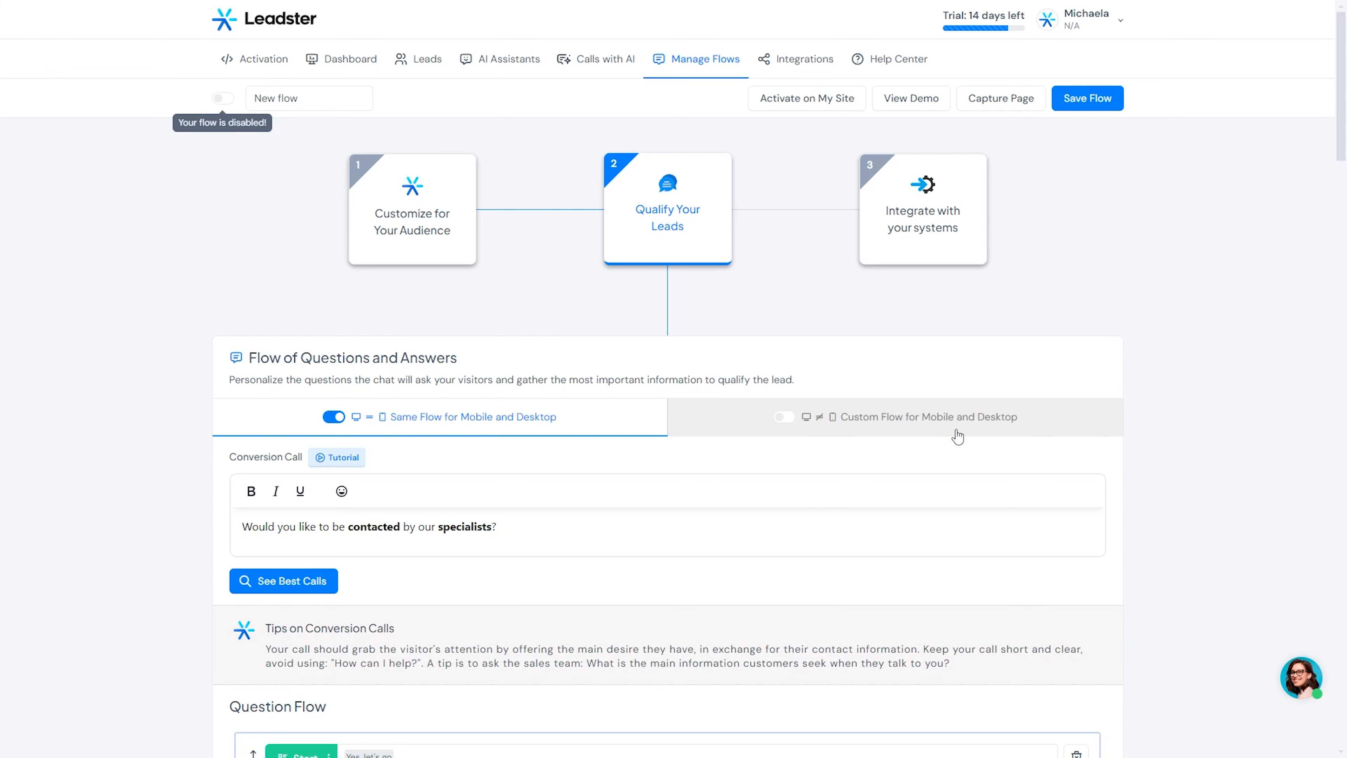
Advance to the Integrate with your systems stage and review its marketing platform, lead email, integration and privacy policy settings
scroll(957, 436, down, 15)
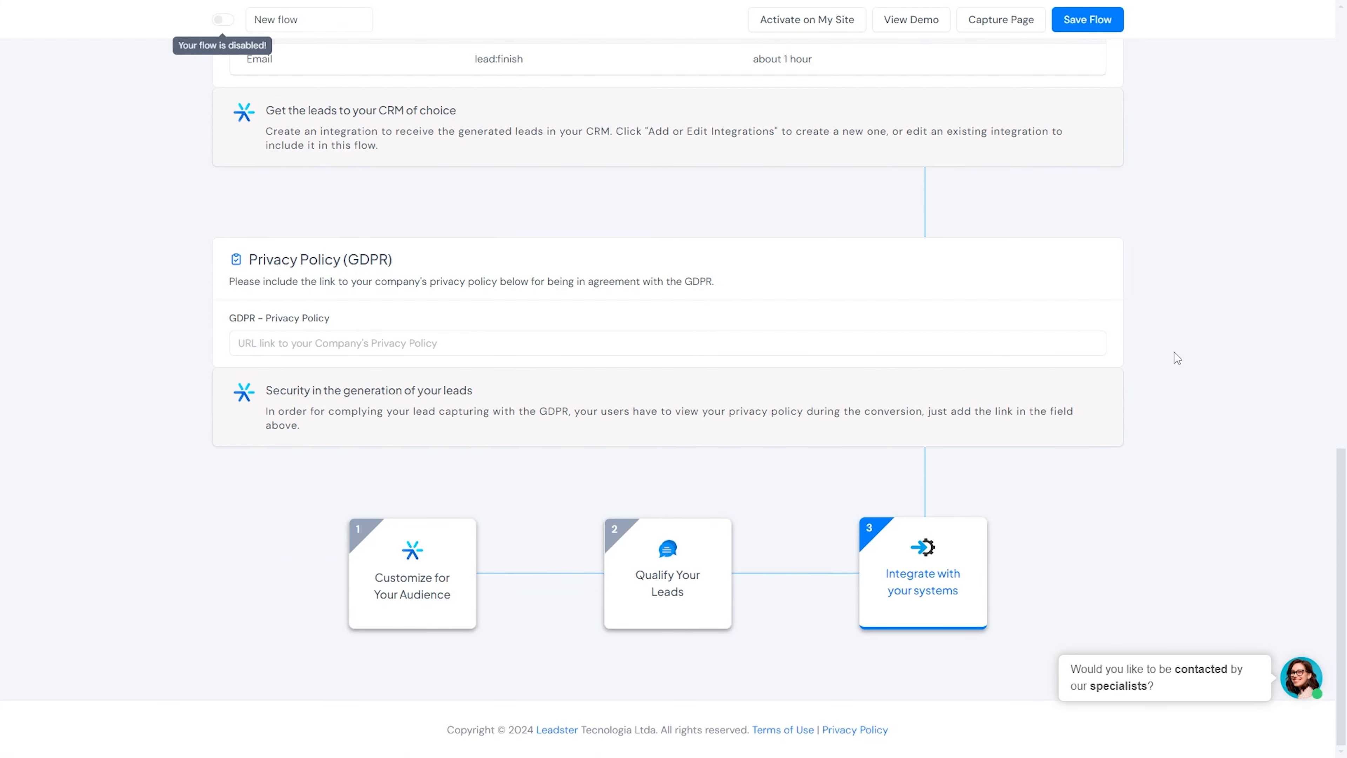
scroll(1177, 357, up, 15)
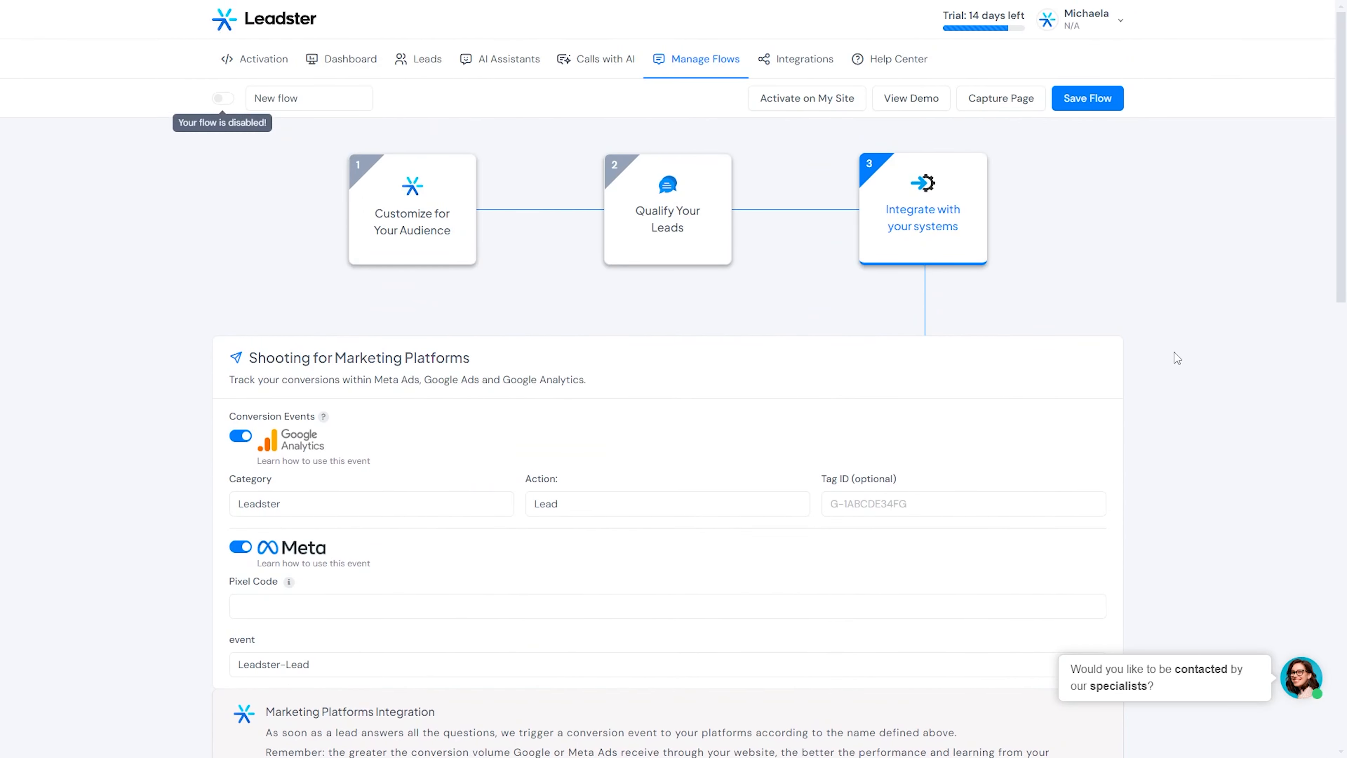
scroll(1177, 357, down, 3)
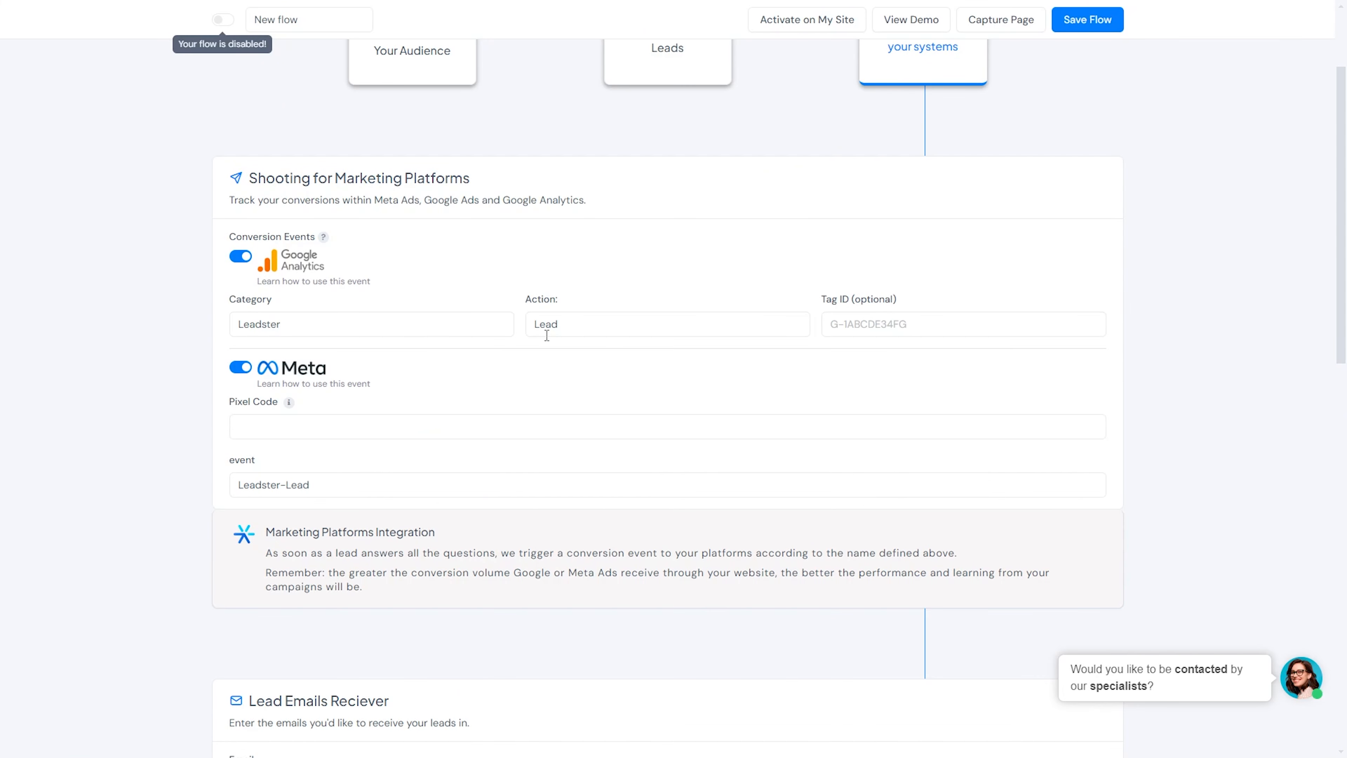
scroll(412, 445, down, 3)
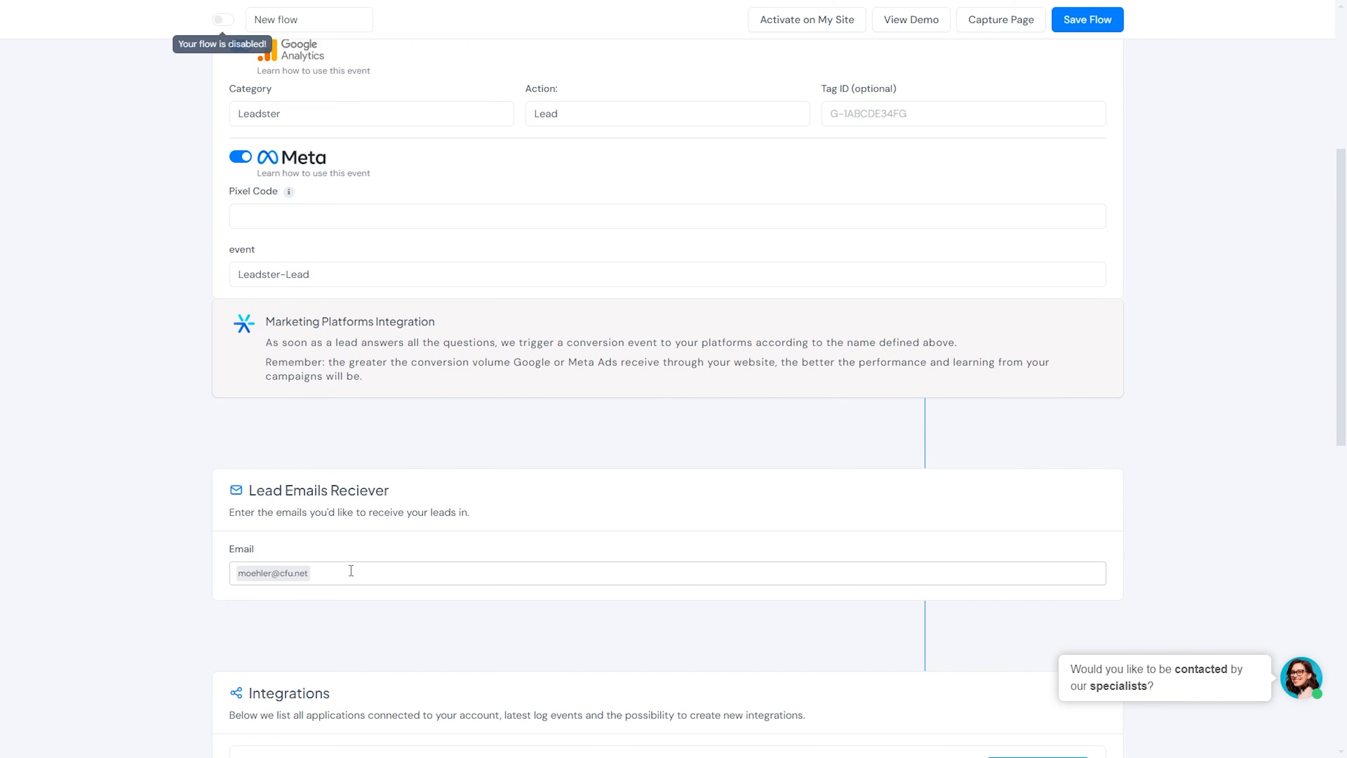
scroll(328, 573, down, 4)
scroll(322, 562, down, 3)
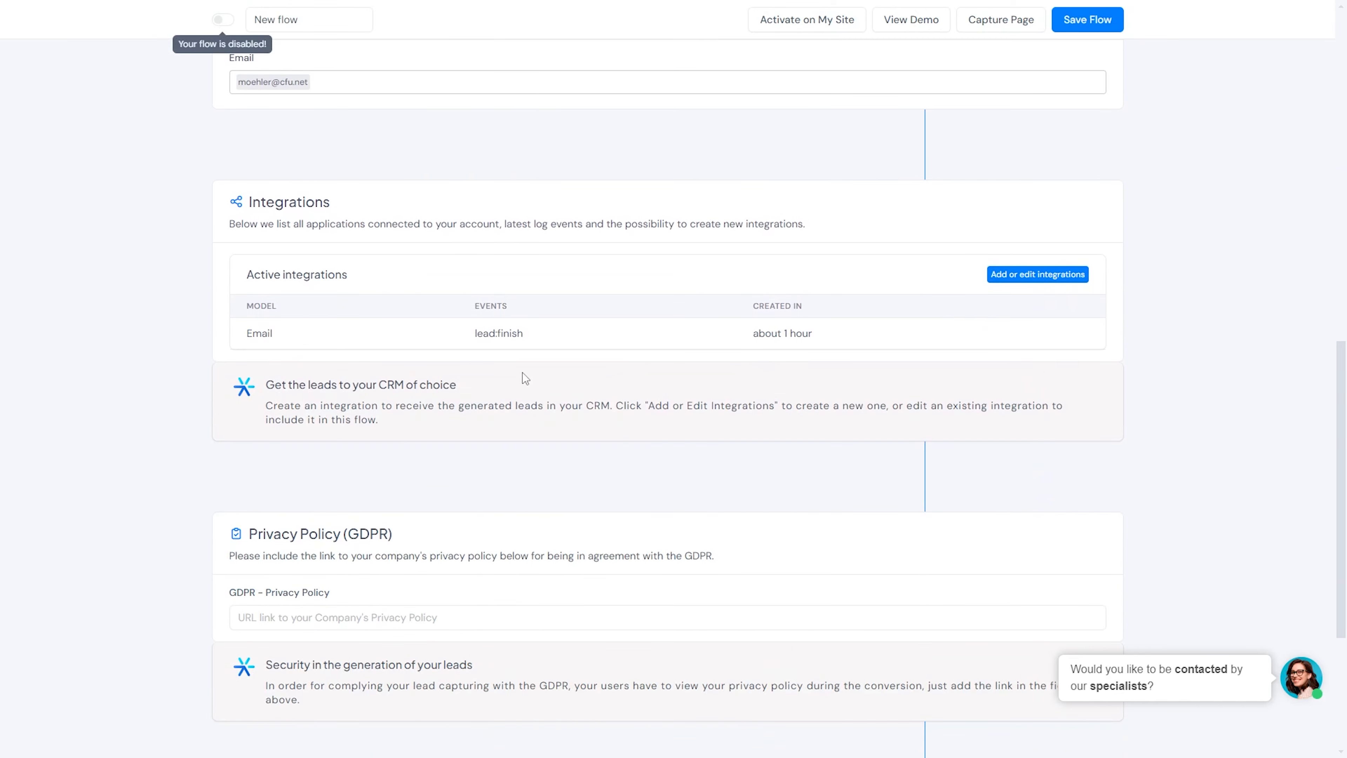
scroll(522, 377, down, 3)
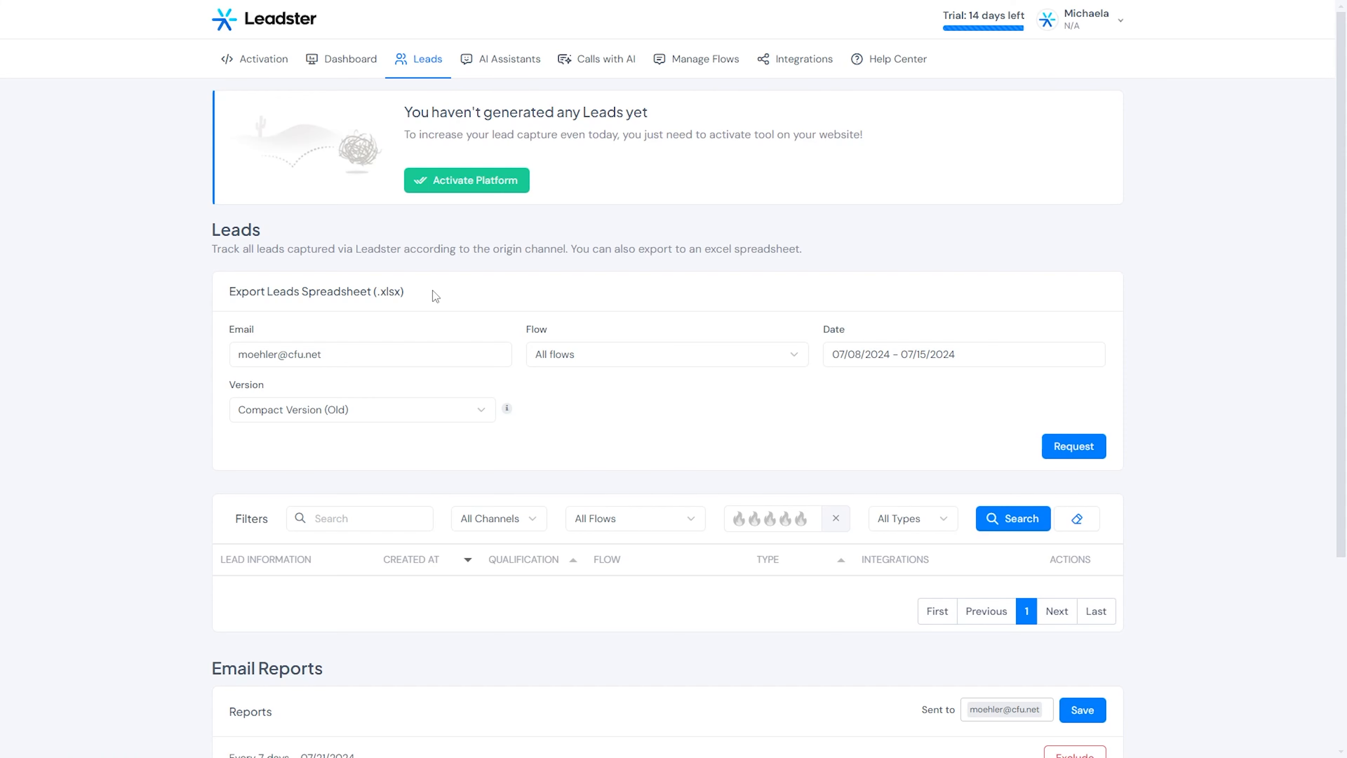
Open the Leads section and examine the flow choices for the leads spreadsheet export
drag(436, 292, 224, 293)
click(203, 302)
click(617, 354)
click(616, 356)
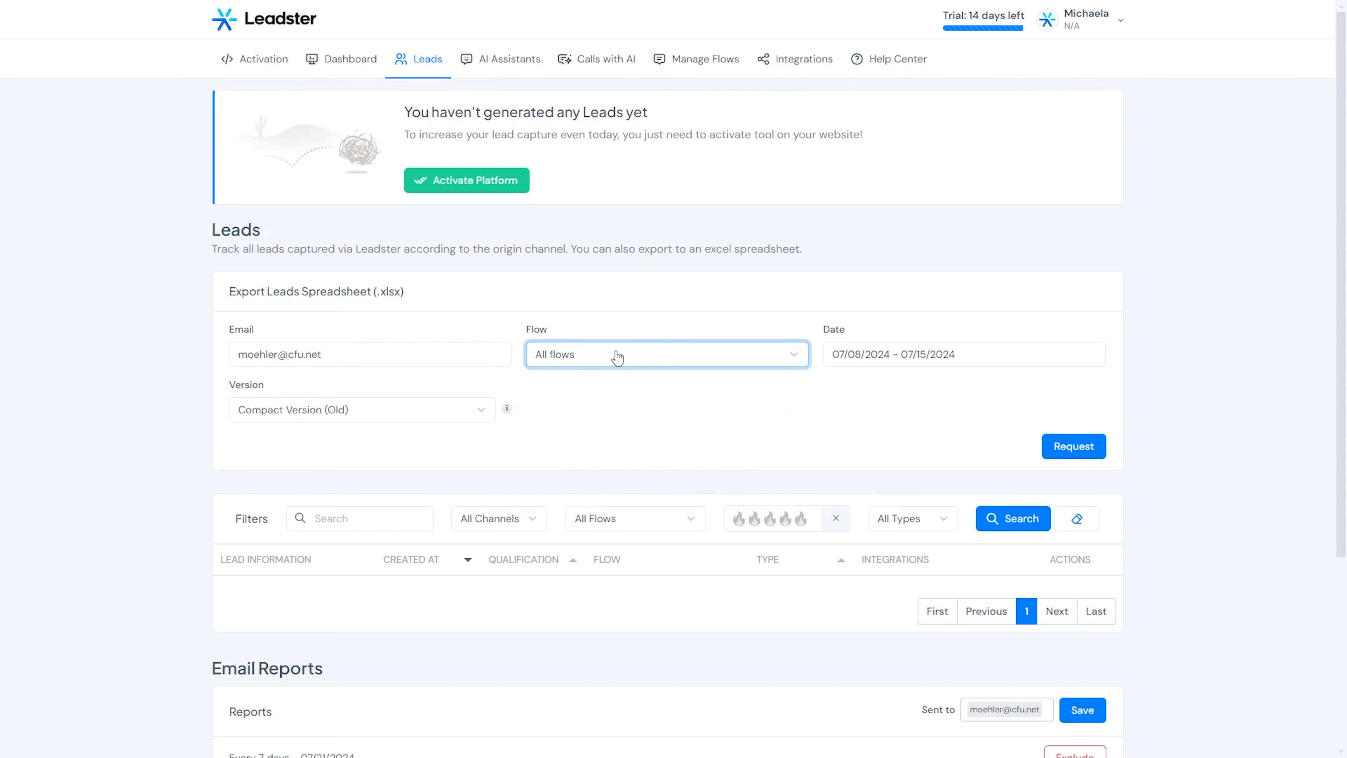
click(617, 354)
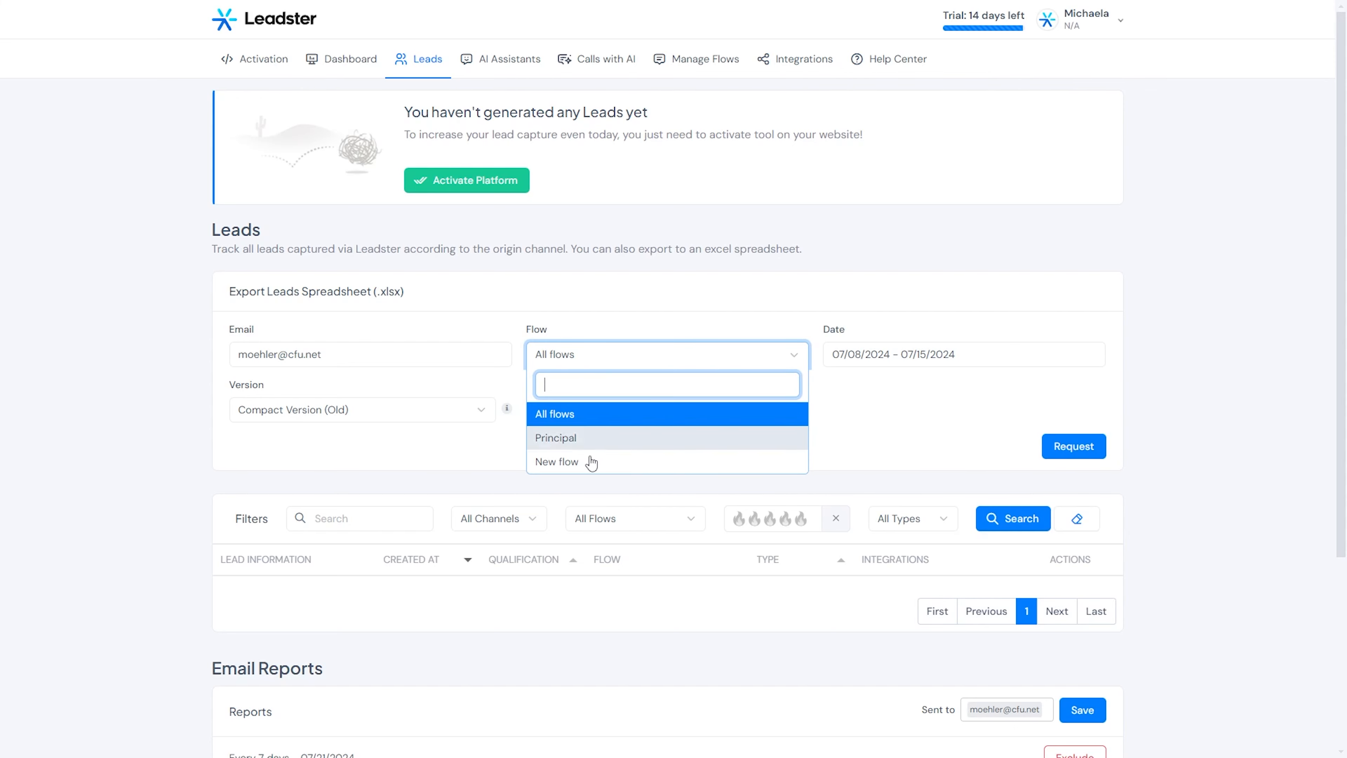
click(667, 278)
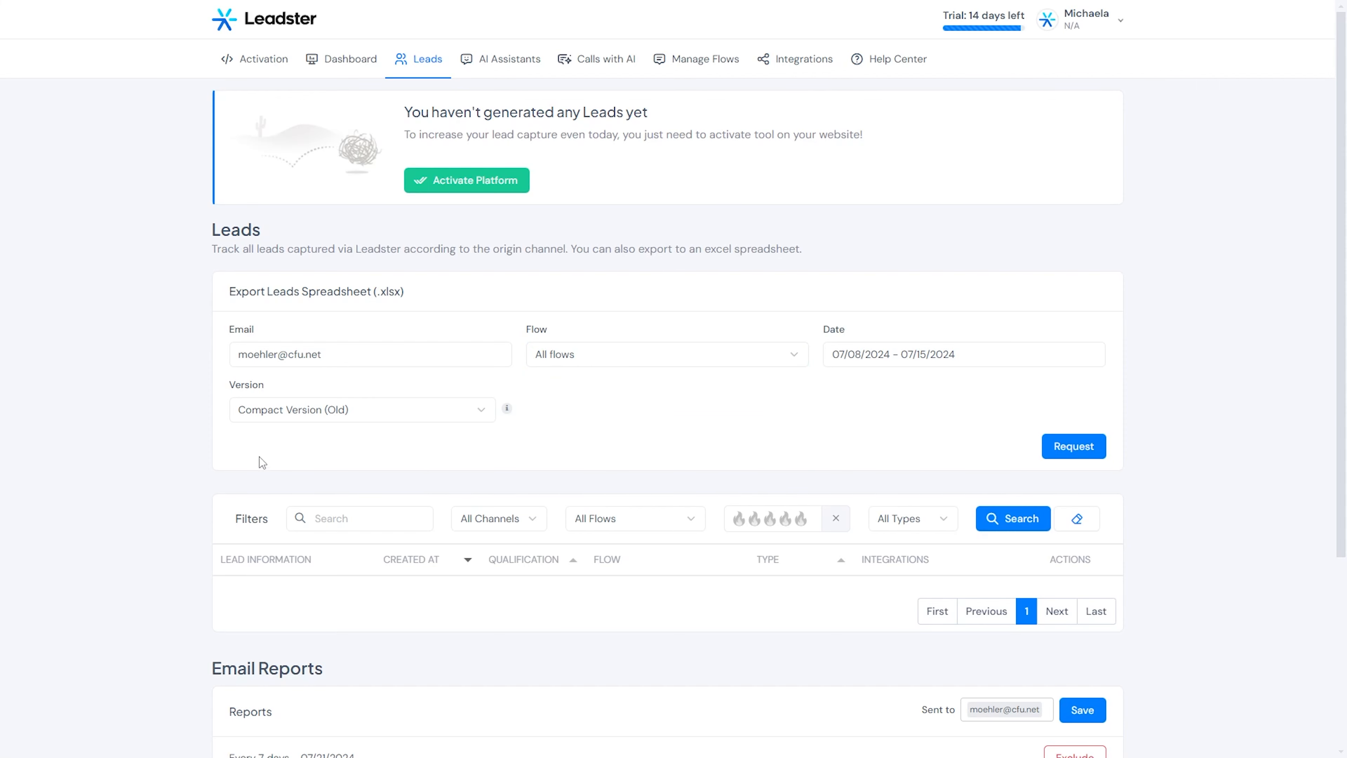
Examine the version choices for the leads export and look over the email reports below it
click(478, 413)
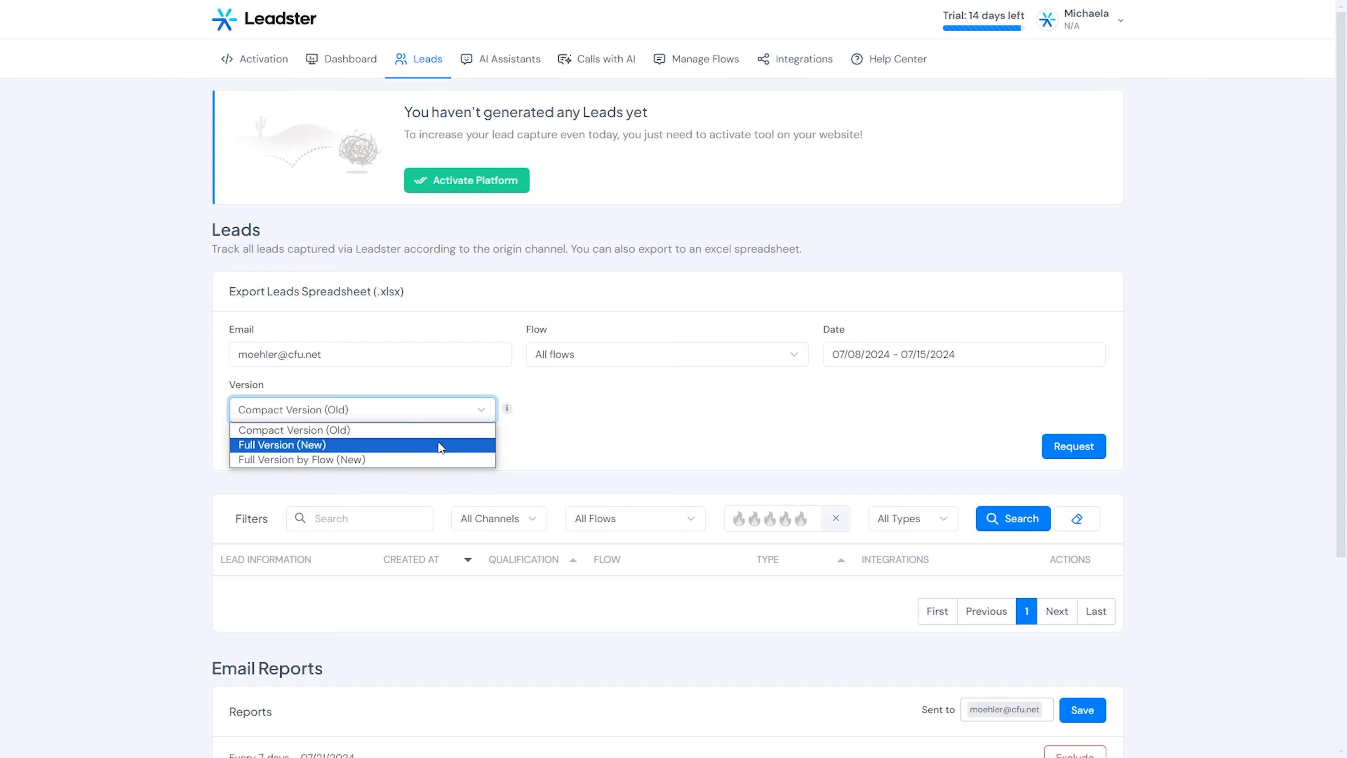
click(96, 532)
scroll(80, 544, down, 4)
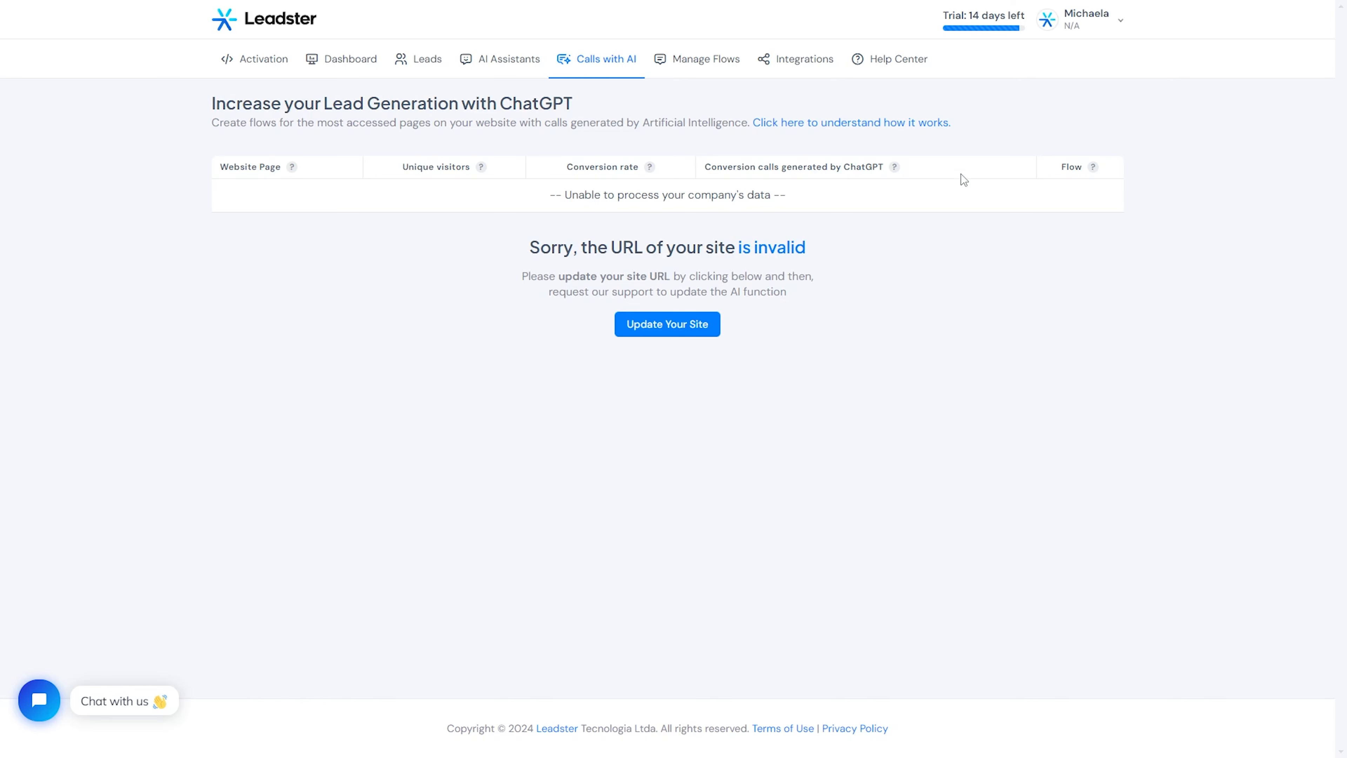
Open the help article explaining calls generated by AI and read how to create flows from them
click(901, 126)
scroll(780, 421, down, 8)
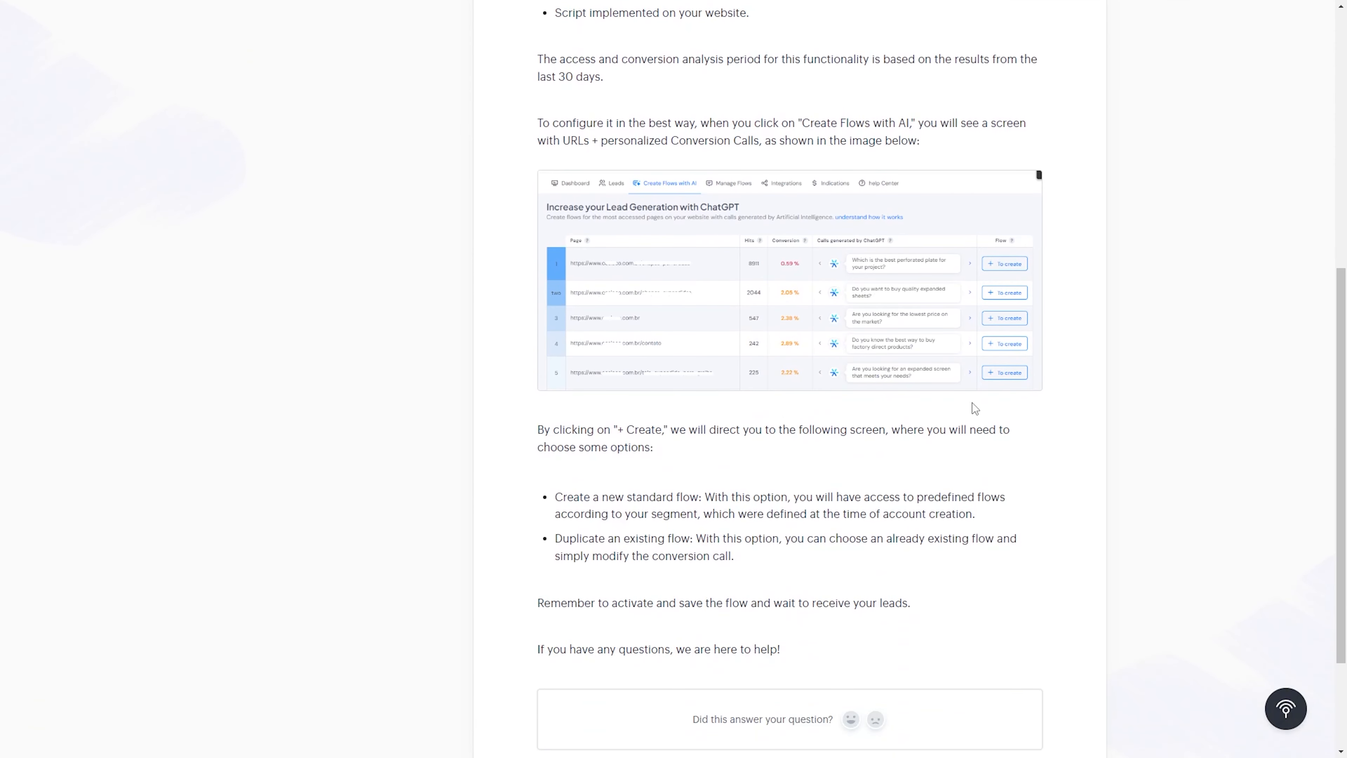
scroll(973, 402, up, 5)
scroll(973, 402, down, 3)
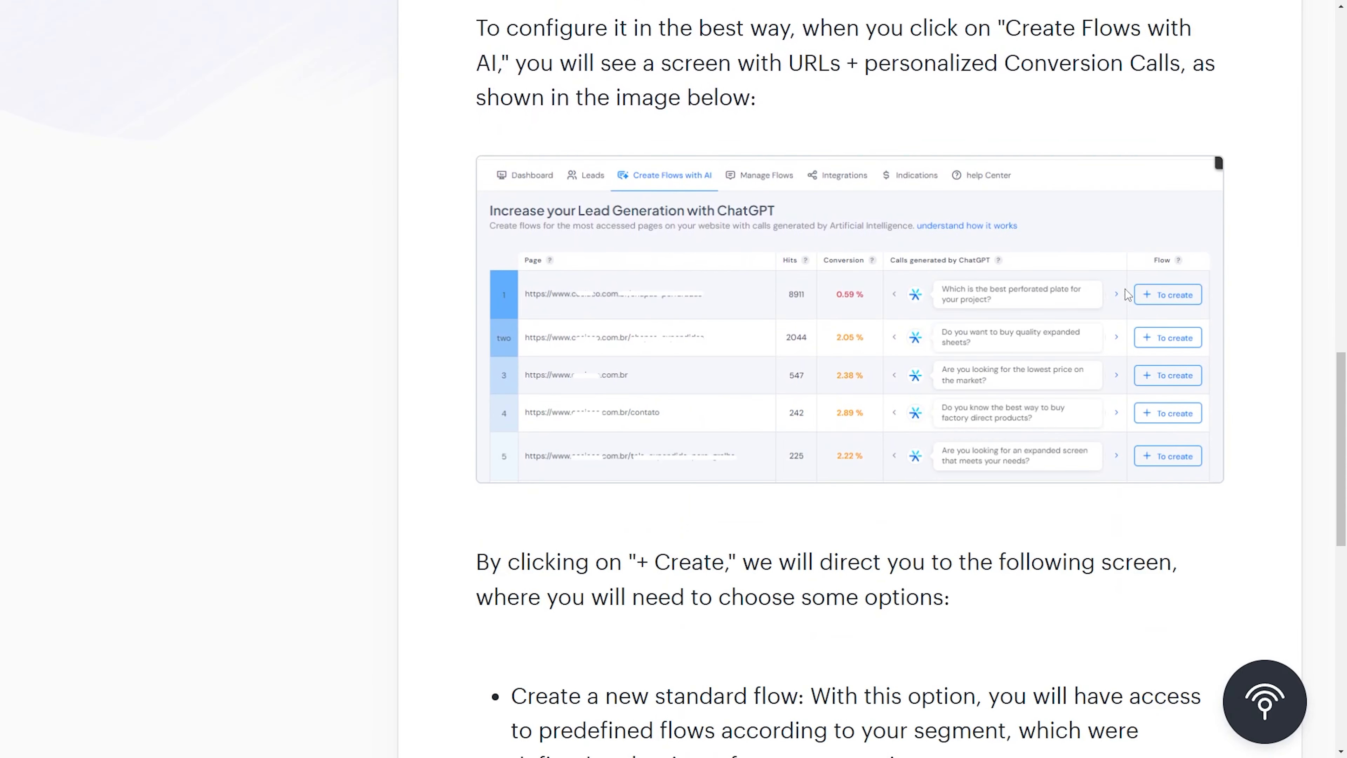